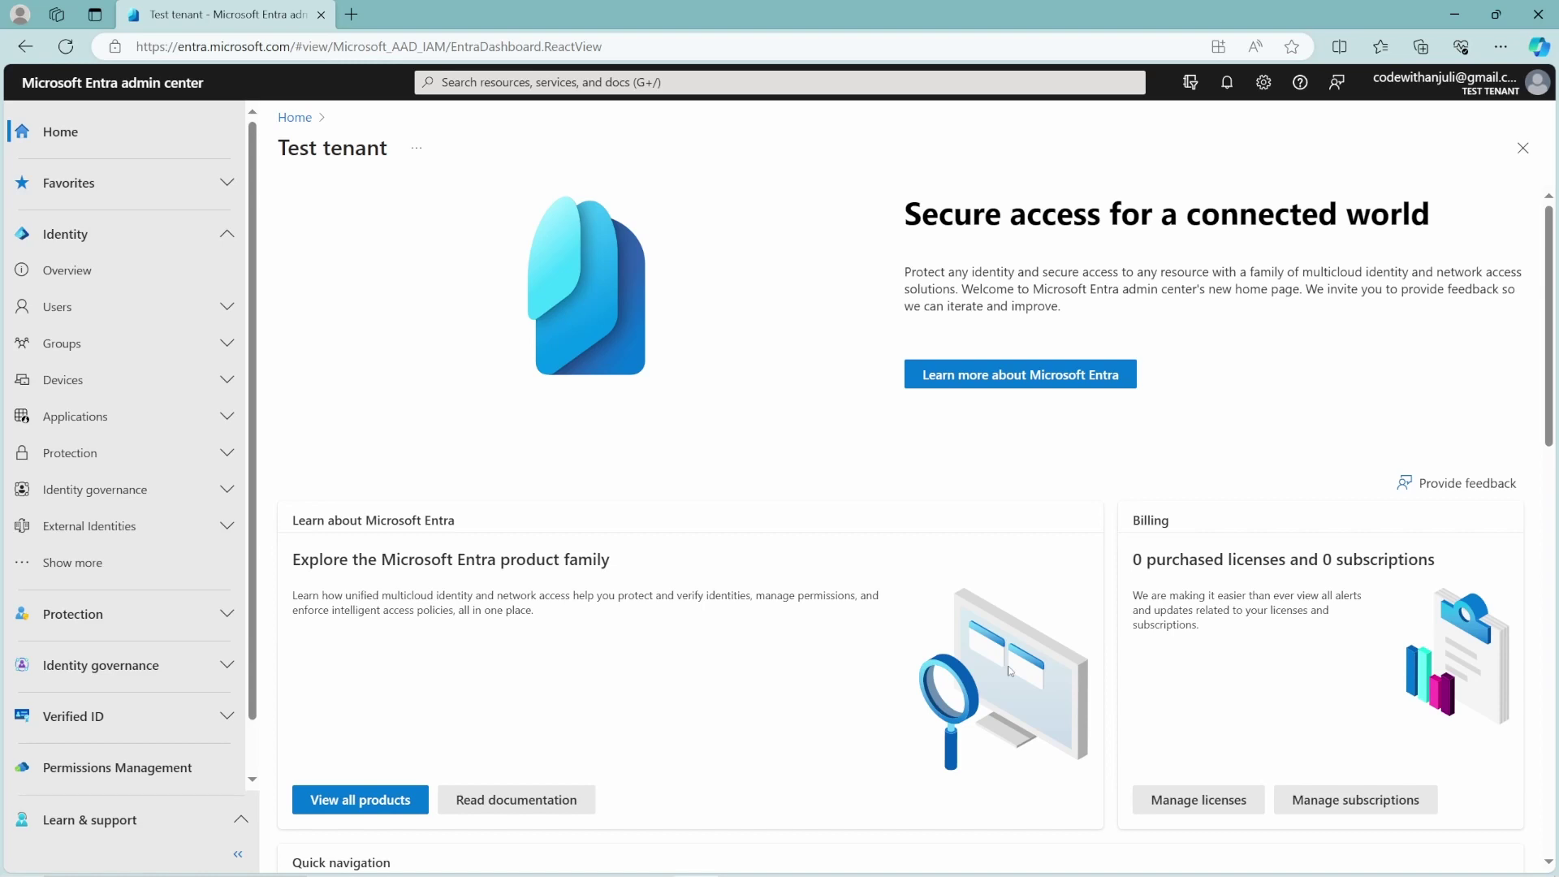
- Go to Identity > Applications > App registrations to list the existing WebShopAPI app
{"action": "left_click", "coordinate": [209, 425]}
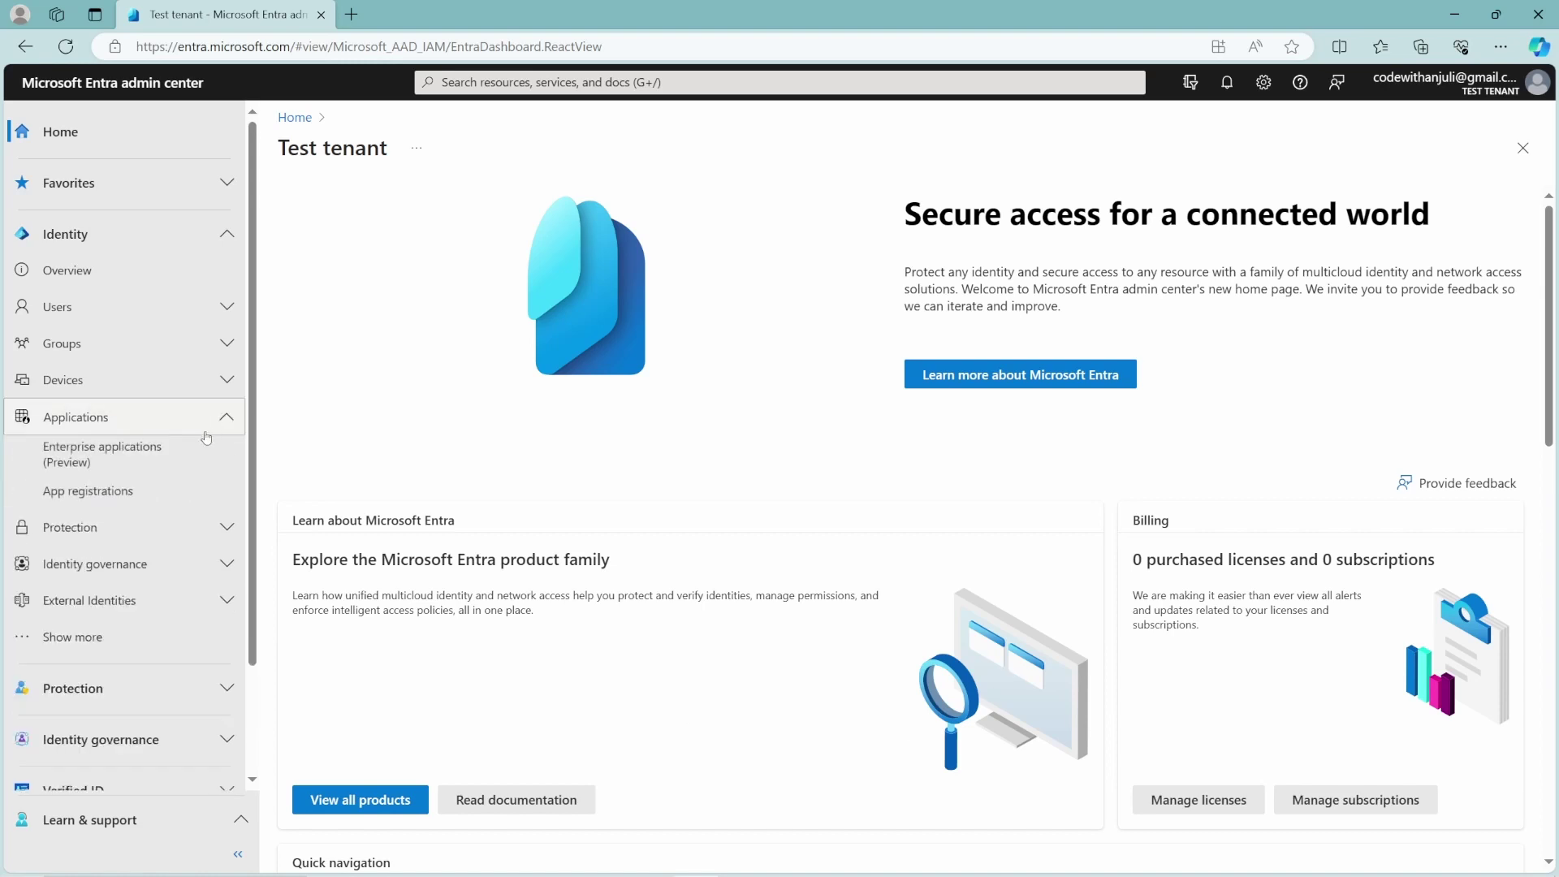
{"action": "left_click", "coordinate": [142, 495]}
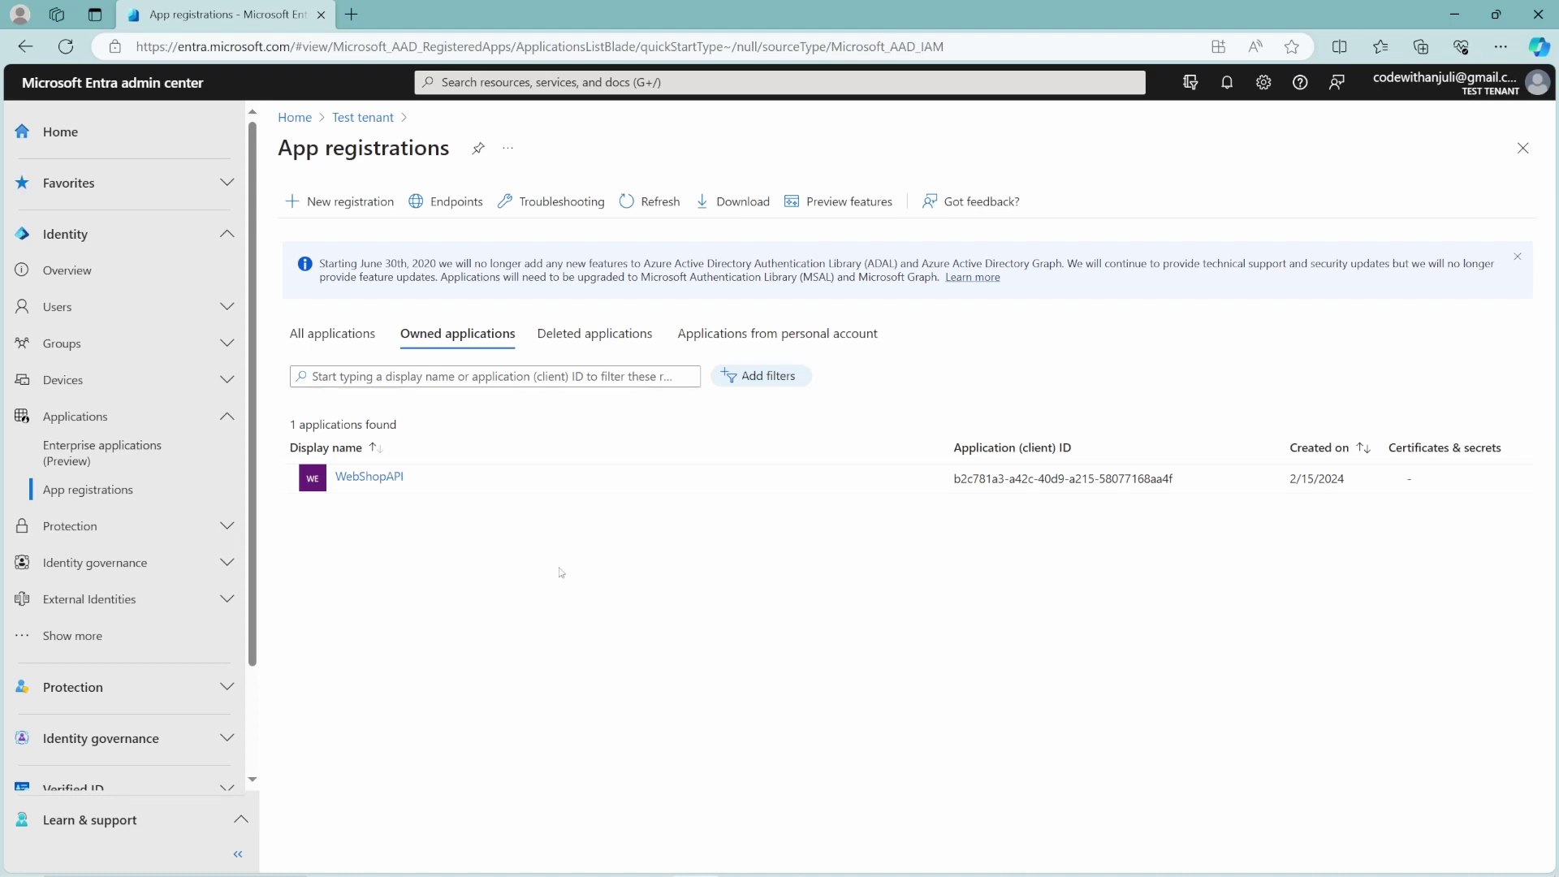
- Create a new single-tenant app registration named WebShopMAUI
{"action": "left_click", "coordinate": [366, 202]}
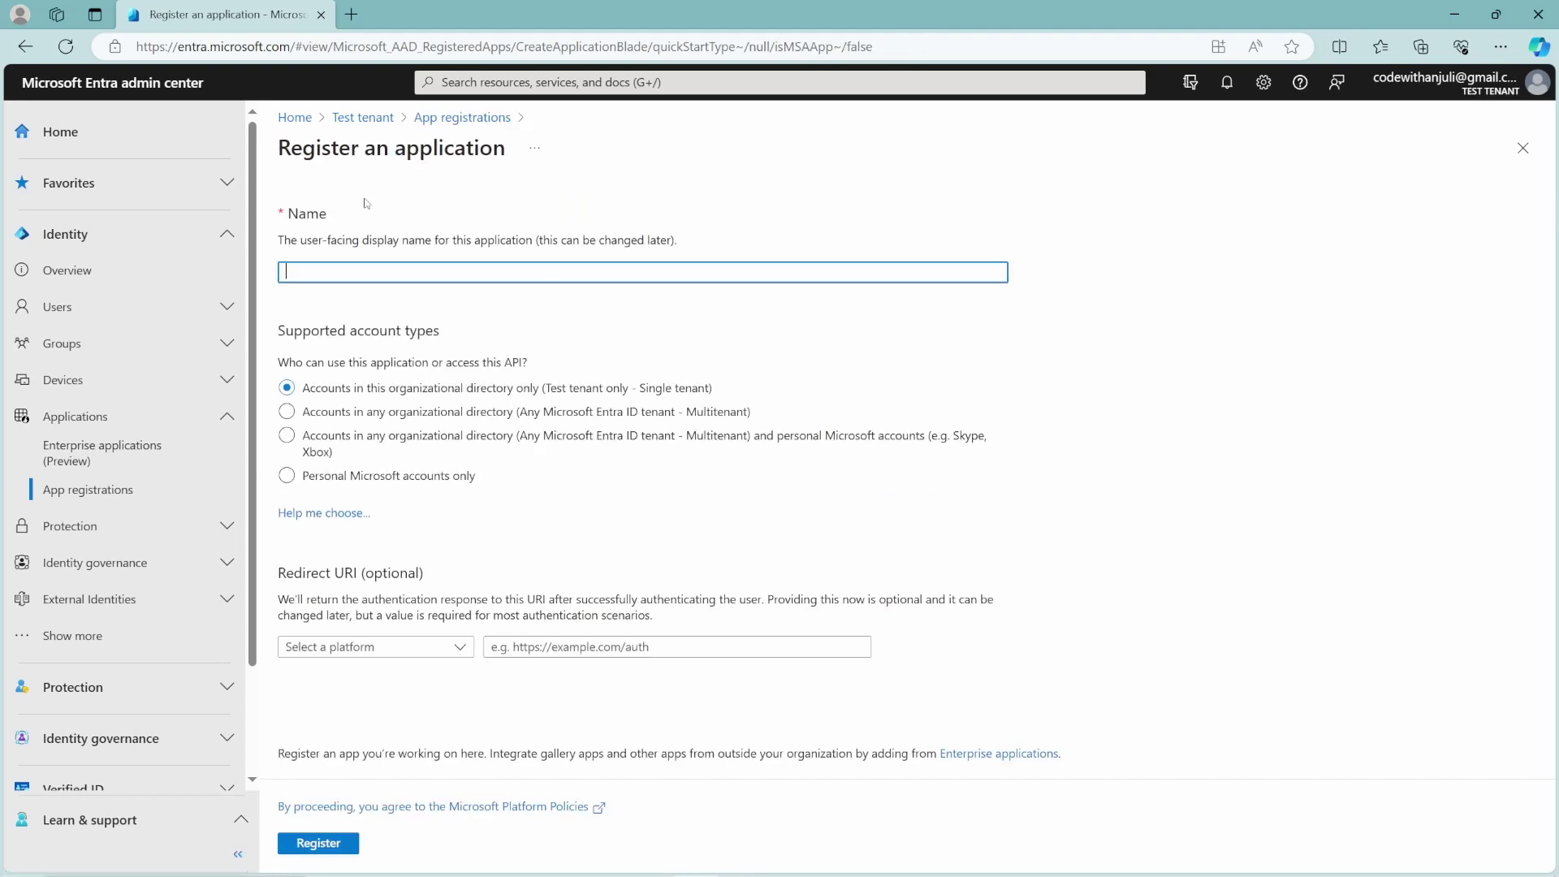
{"action": "type", "text": "WebShopMAUI"}
{"action": "left_click", "coordinate": [318, 845]}
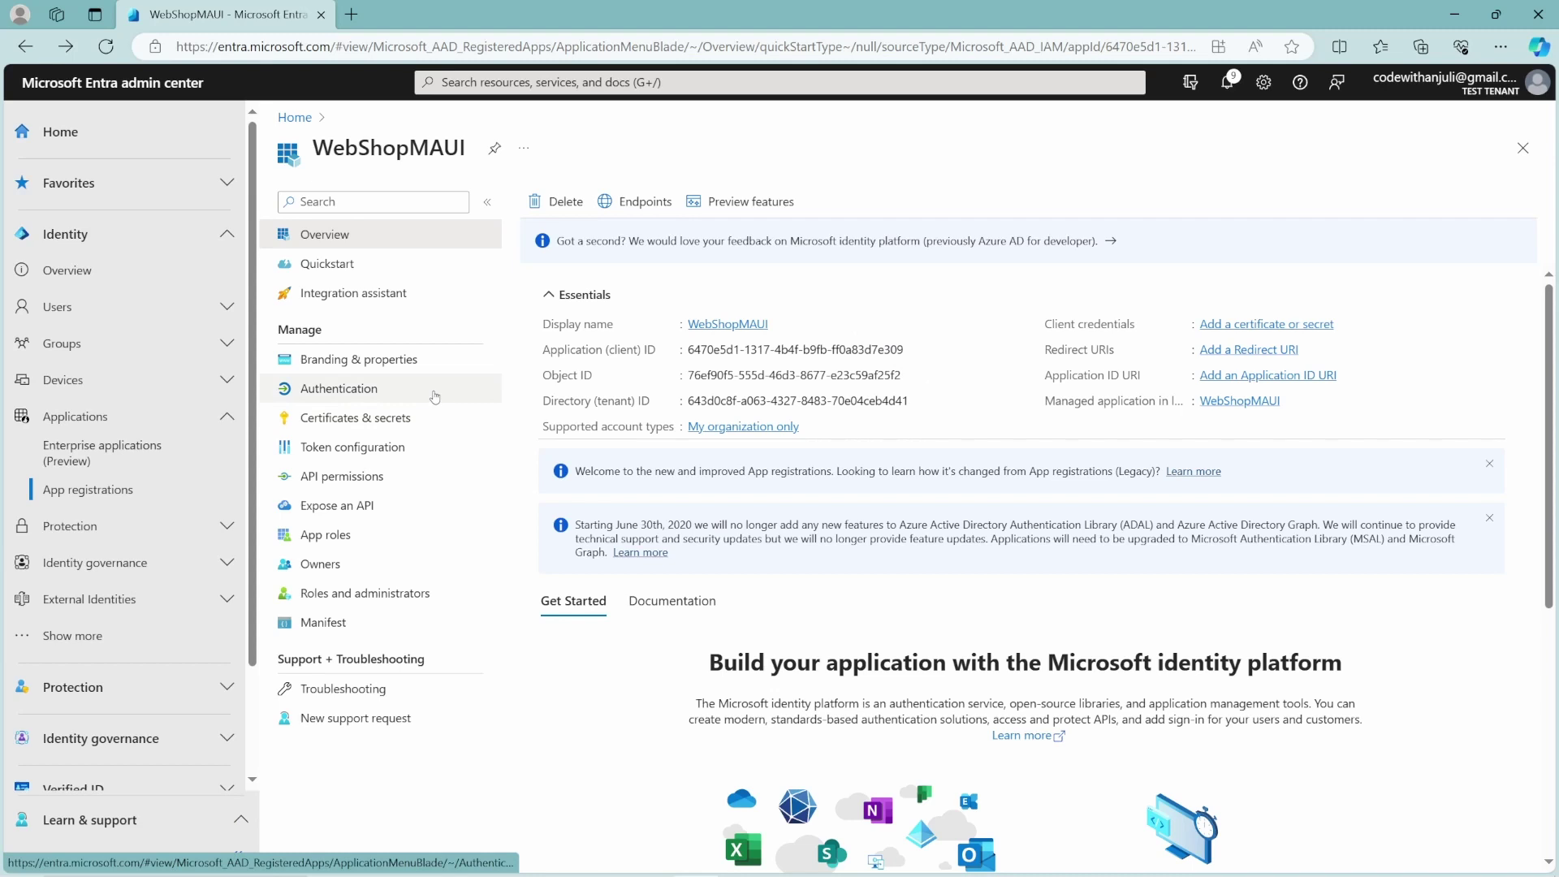
- Under Authentication, add a Mobile and desktop applications platform with the msal…://auth redirect URI ticked
{"action": "left_click", "coordinate": [435, 397]}
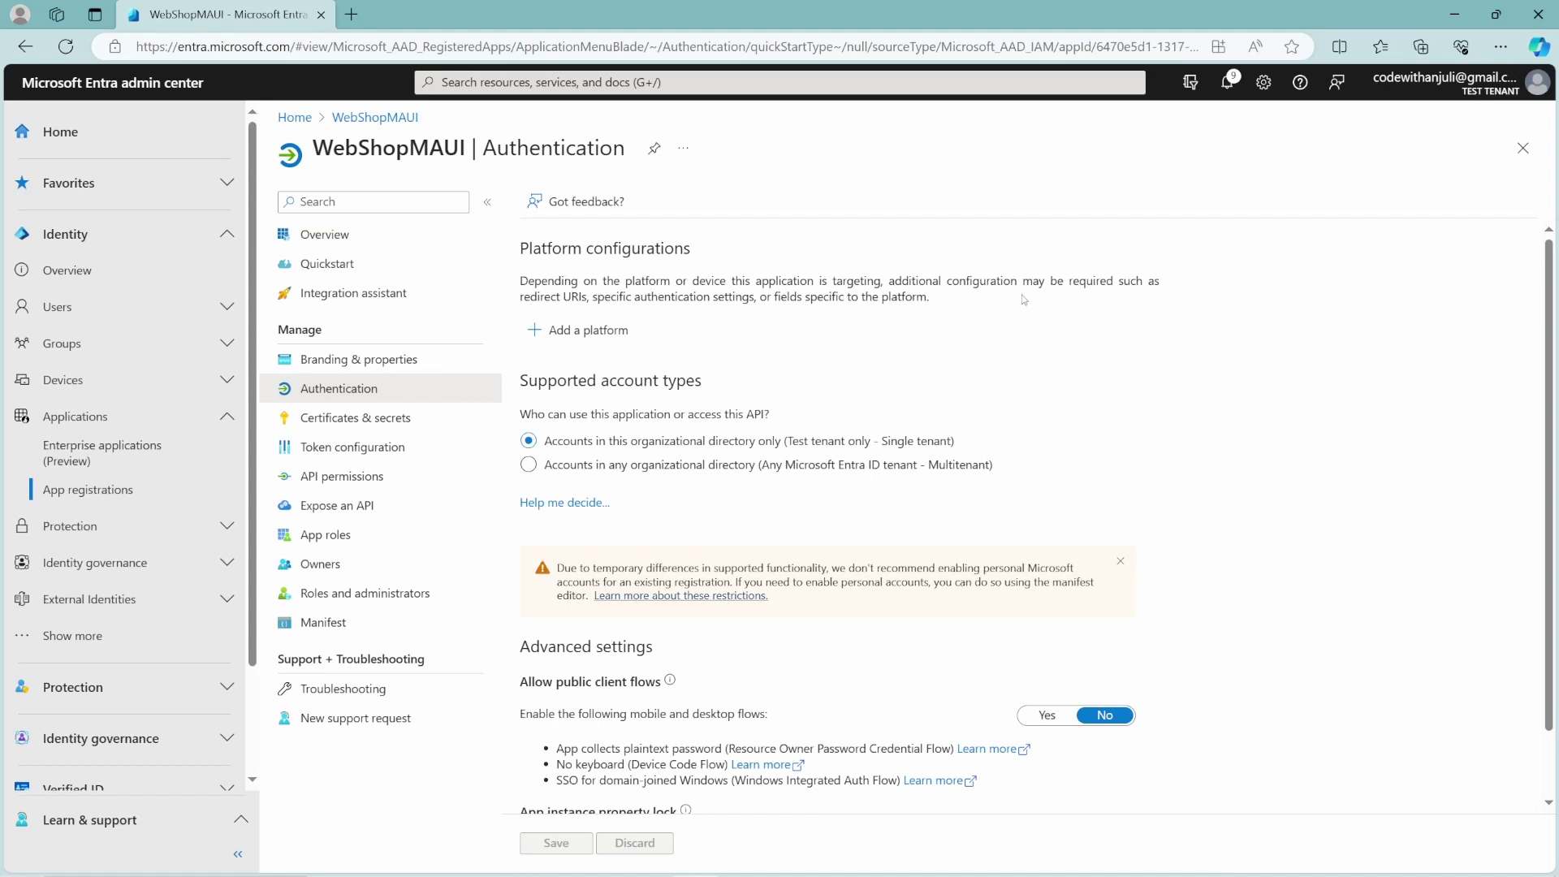
{"action": "left_click", "coordinate": [580, 339]}
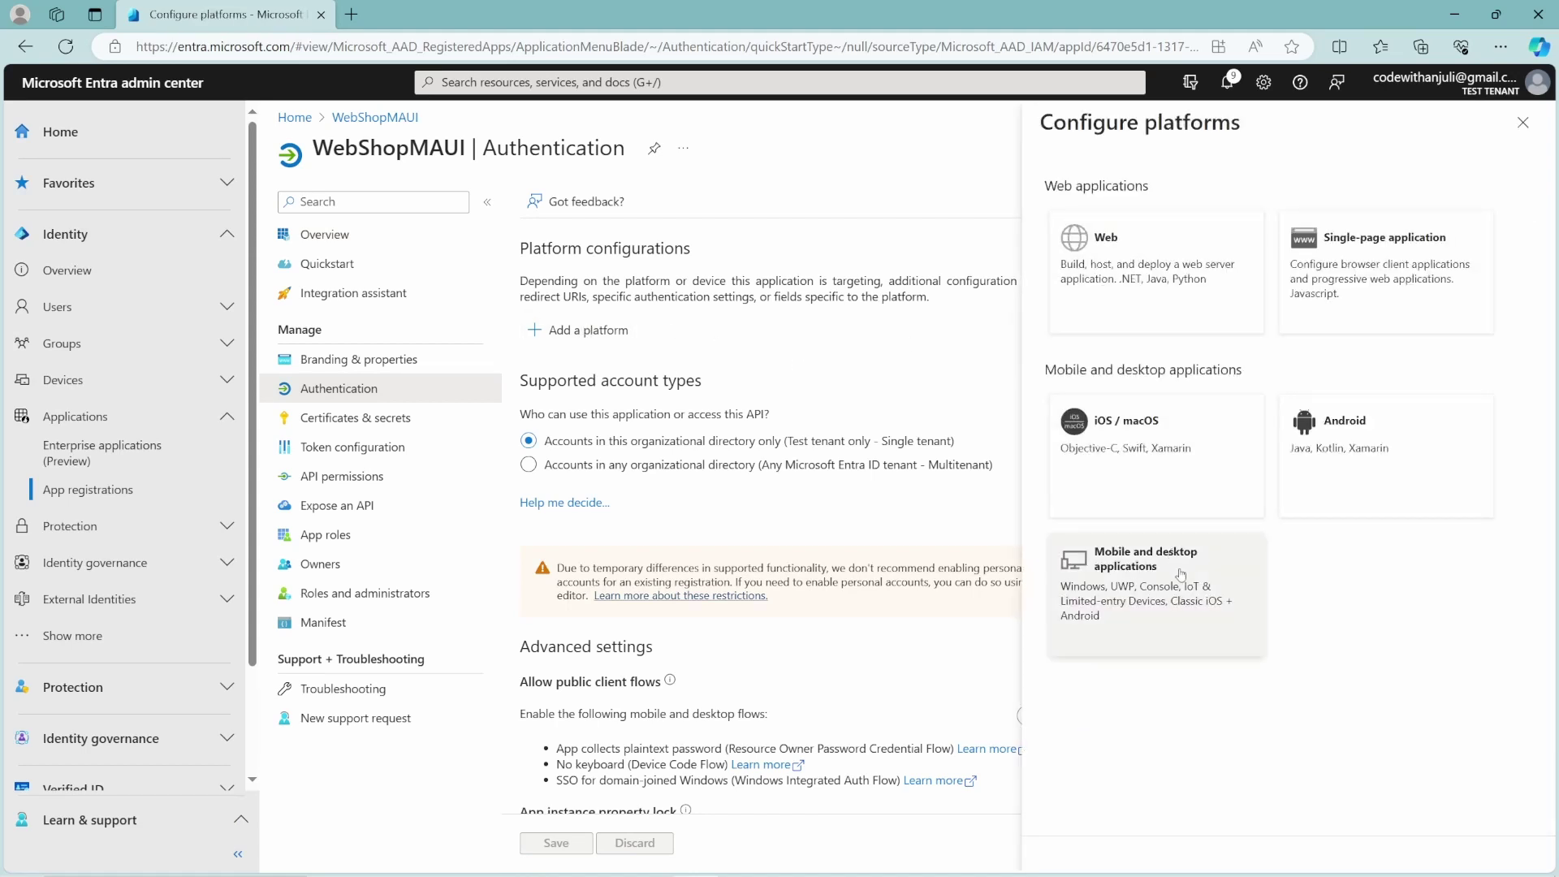
{"action": "left_click", "coordinate": [1199, 611]}
{"action": "left_click", "coordinate": [1053, 383]}
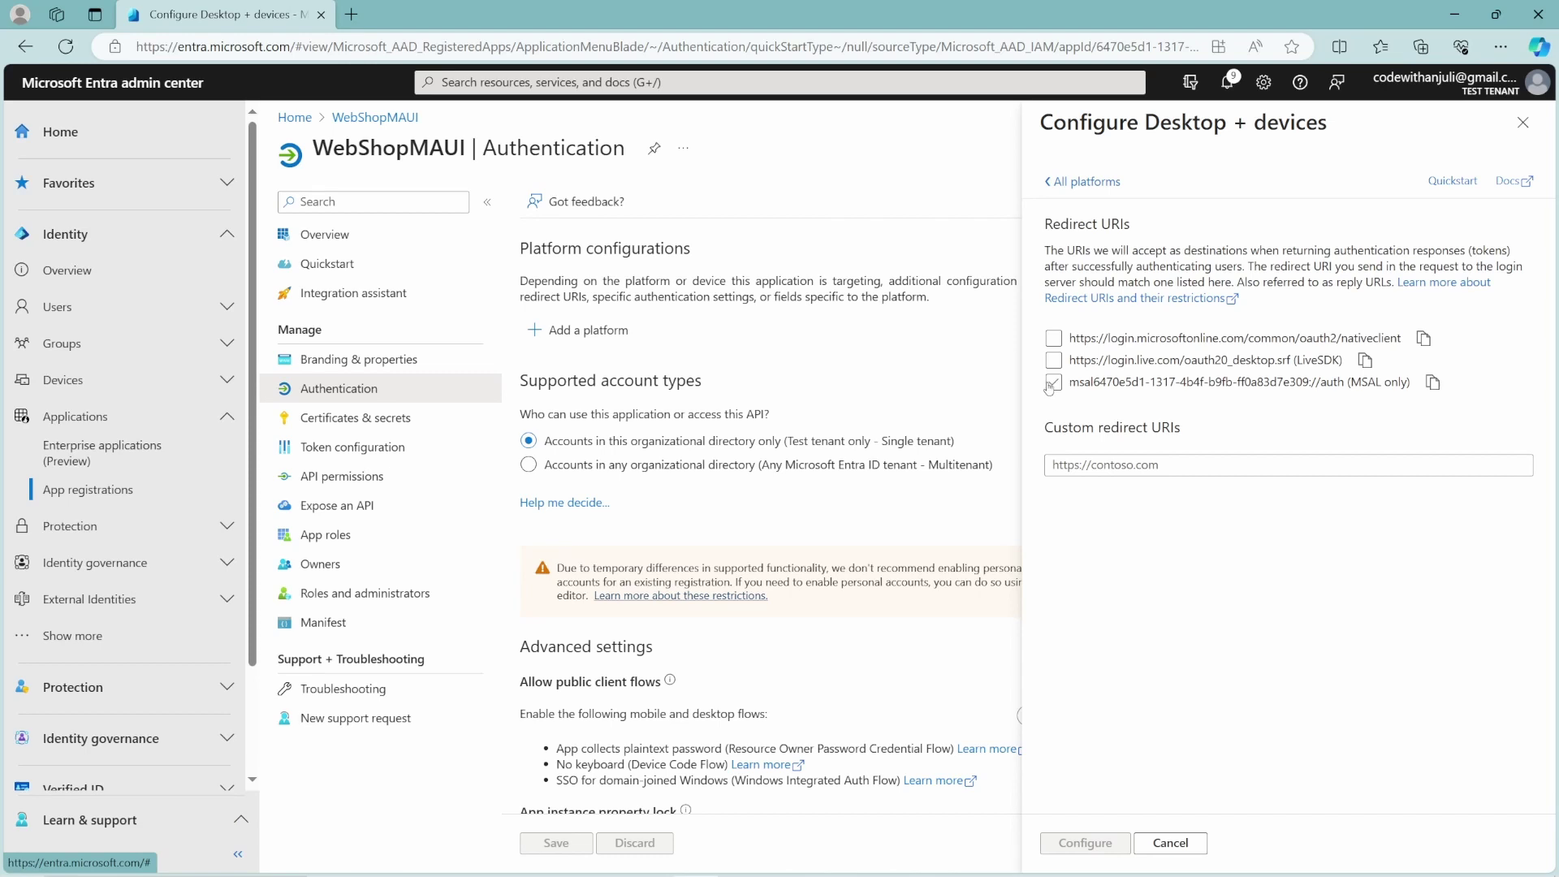
{"action": "left_click", "coordinate": [1094, 389]}
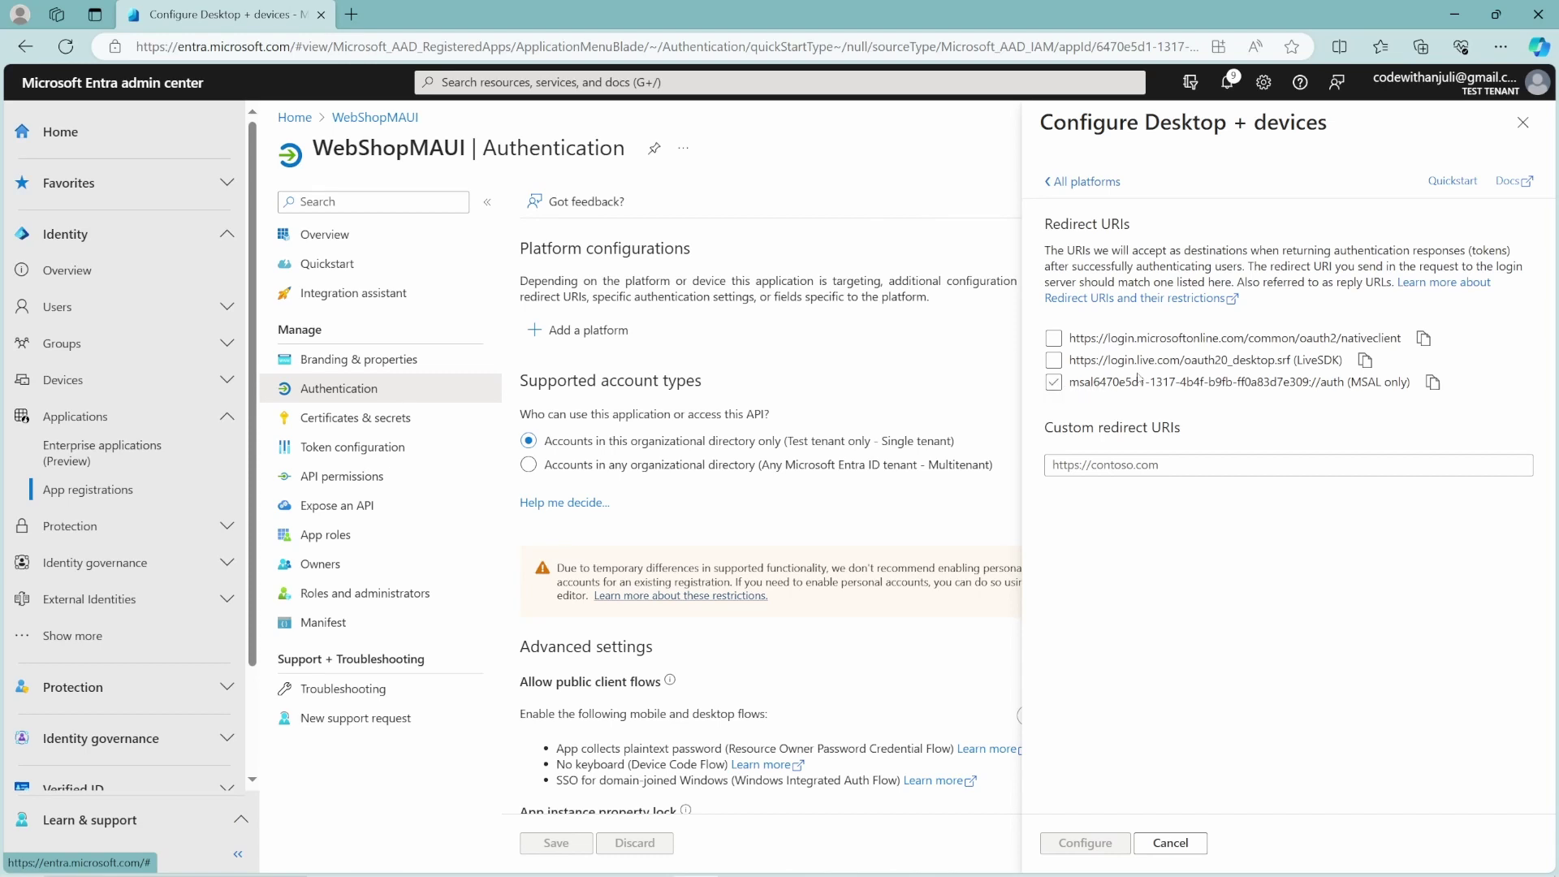
{"action": "left_click", "coordinate": [1328, 389]}
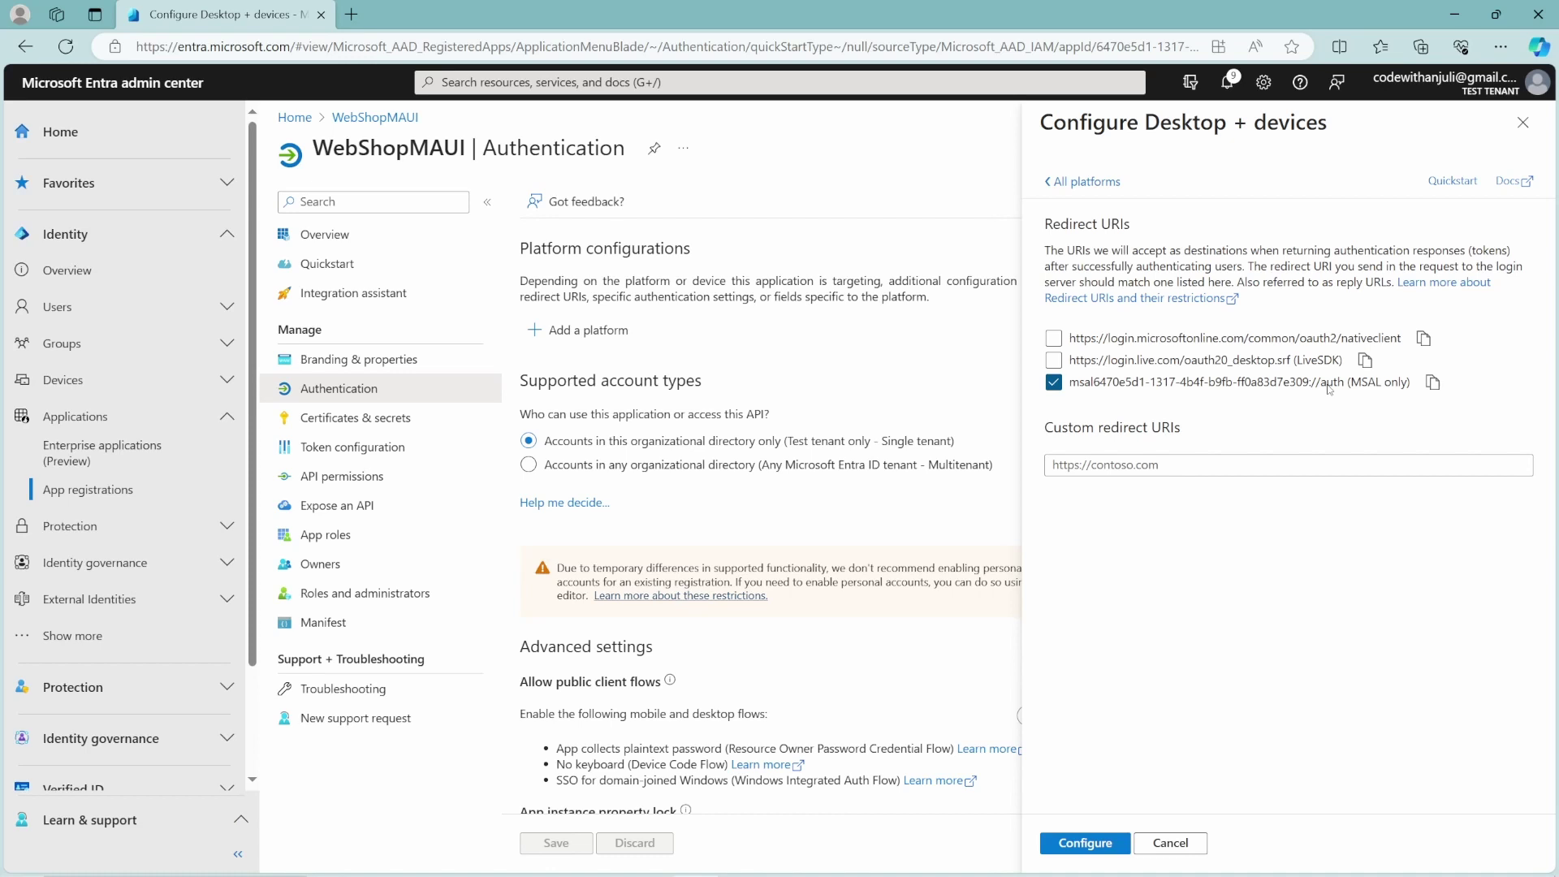
{"action": "left_click", "coordinate": [1103, 849]}
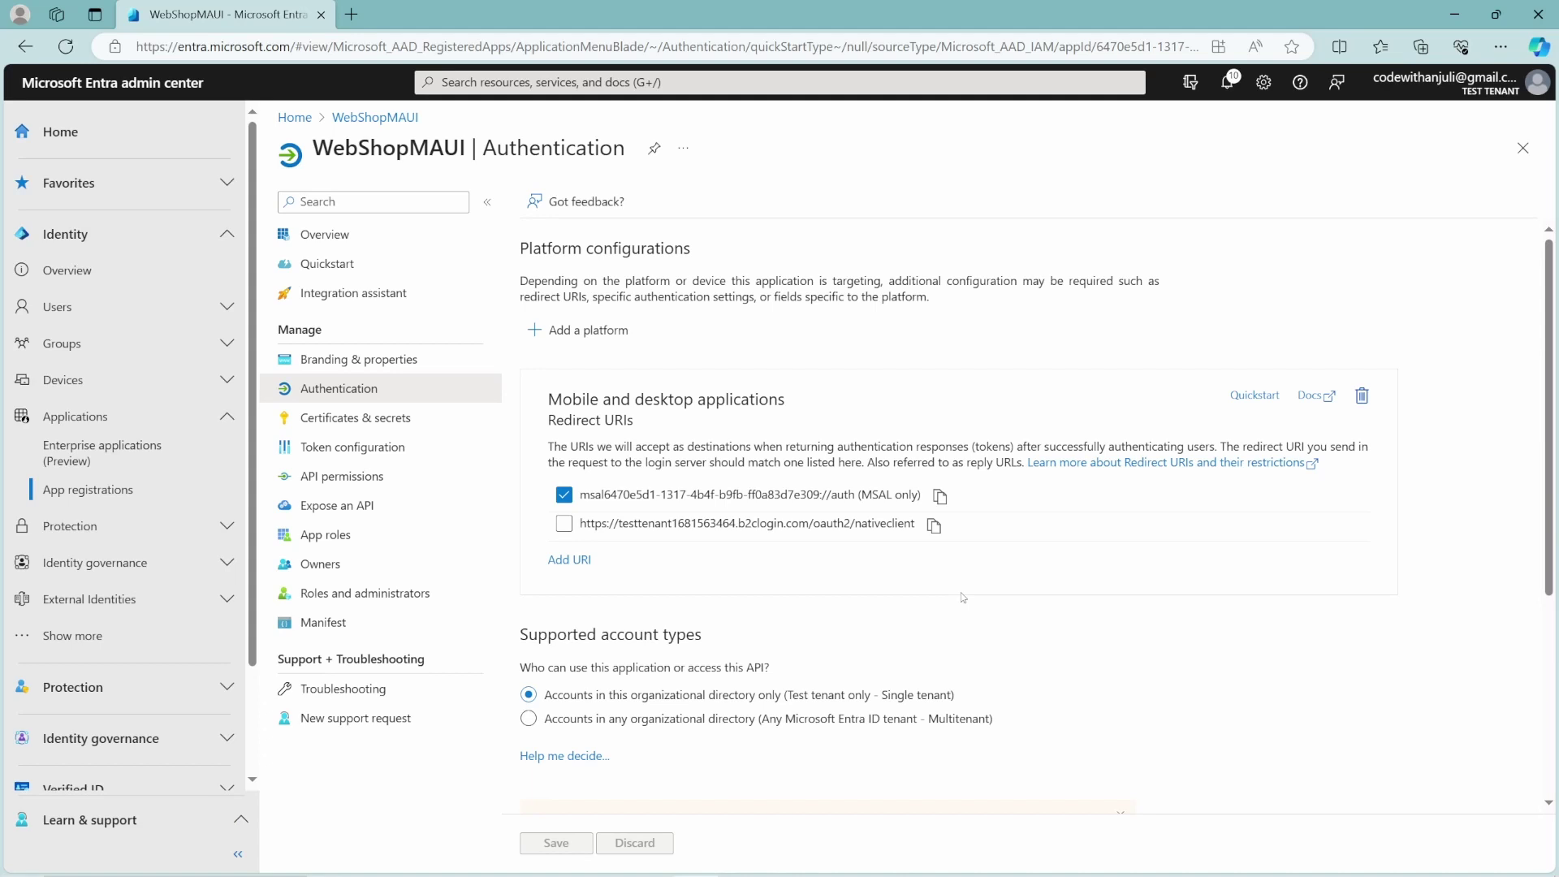
- Add WebShopAPI's delegated access_as_user permission from My APIs to WebShopMAUI
{"action": "left_click", "coordinate": [373, 482]}
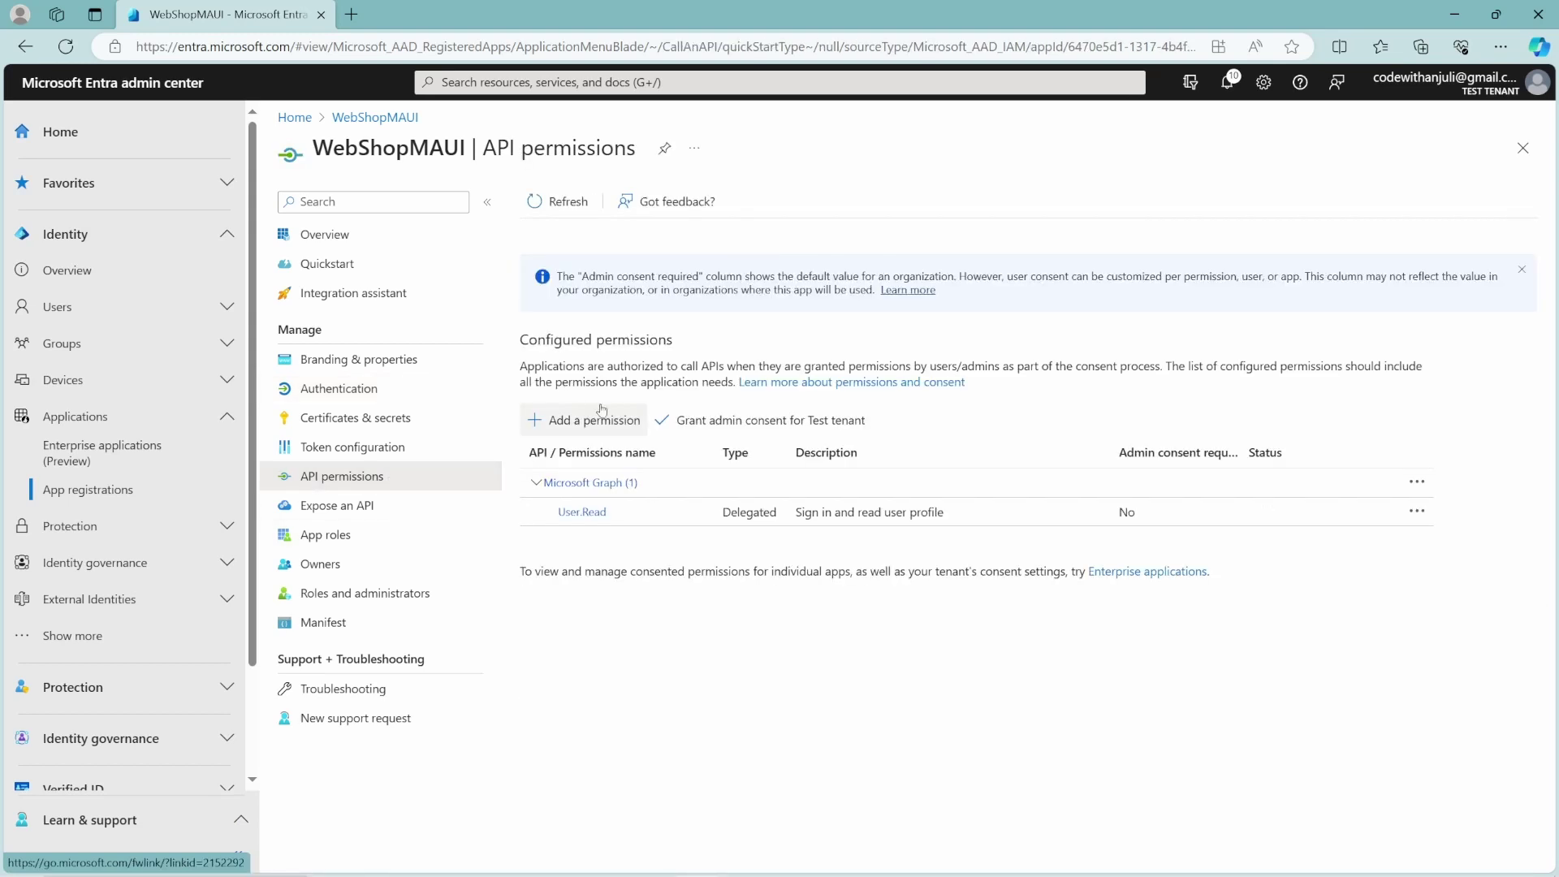
{"action": "left_click", "coordinate": [602, 413]}
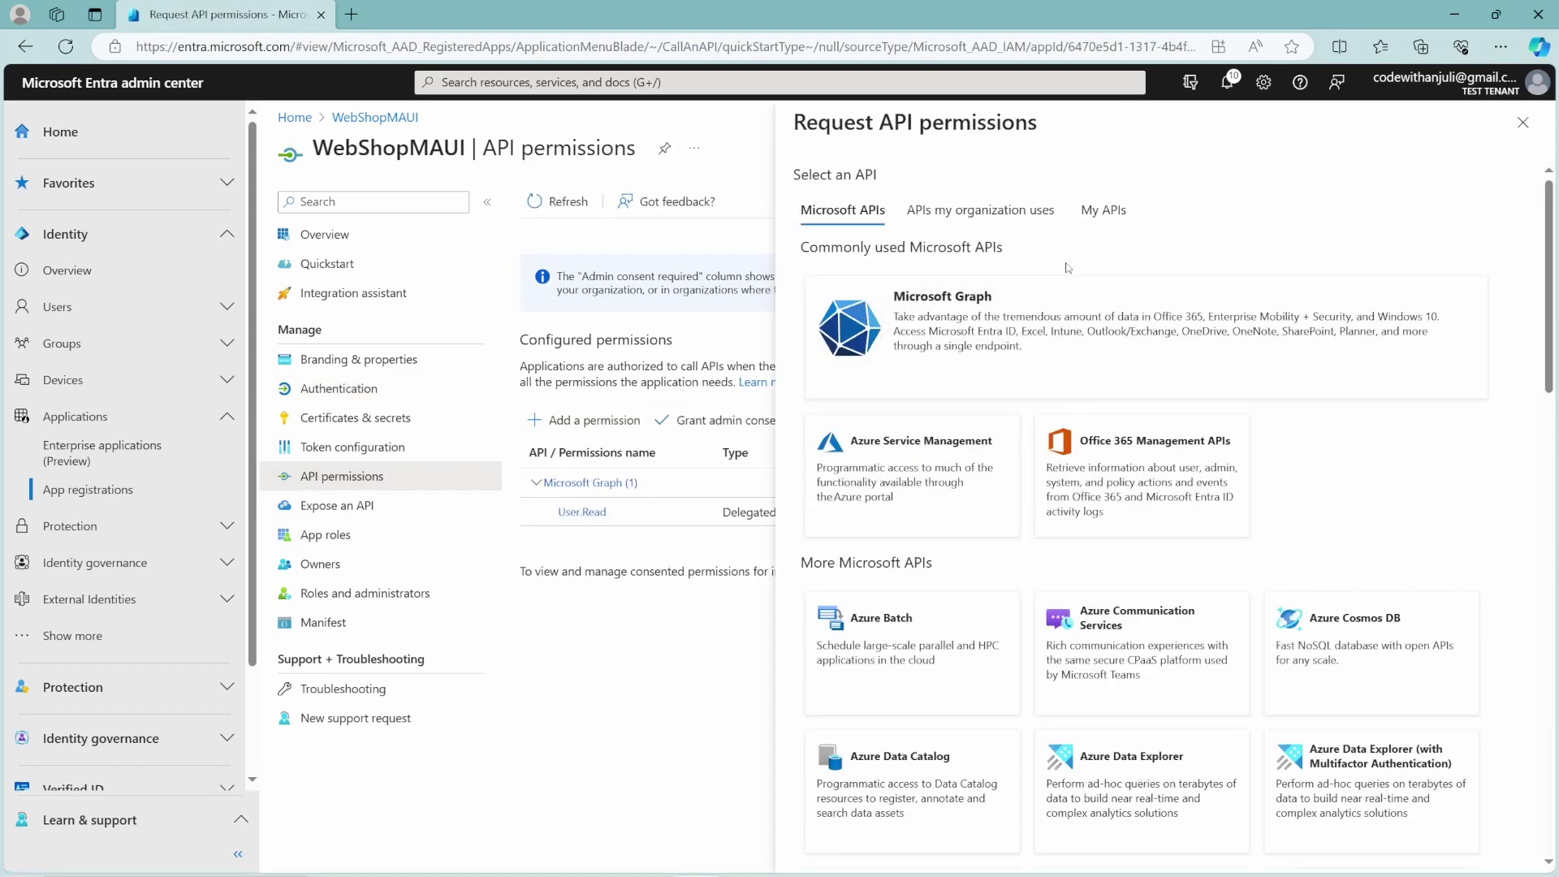
{"action": "left_click", "coordinate": [1105, 213]}
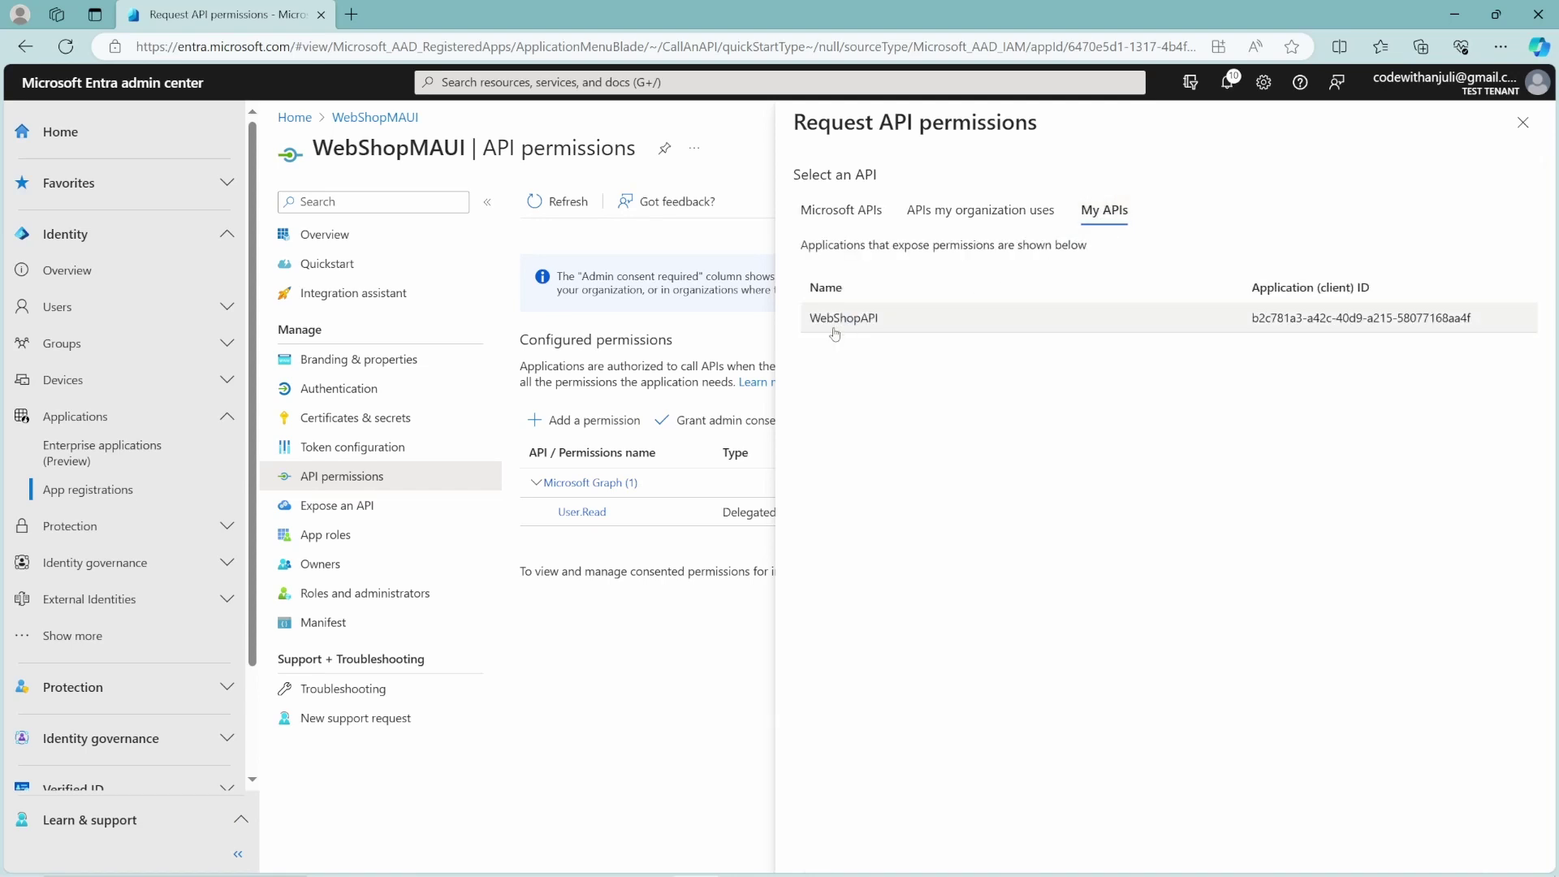
{"action": "left_click", "coordinate": [858, 324]}
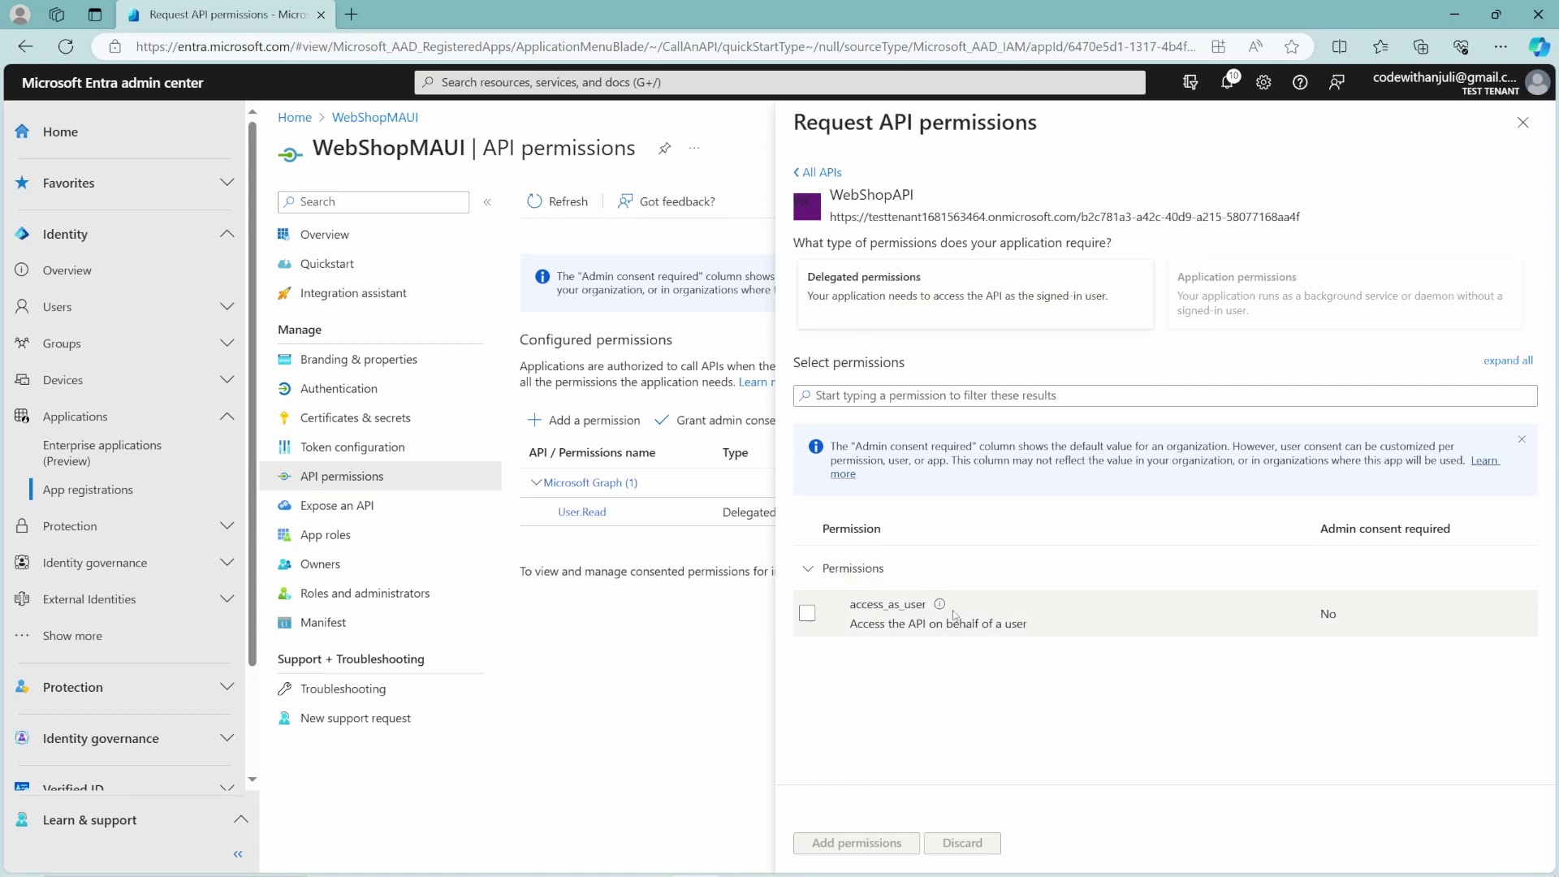
{"action": "left_click", "coordinate": [808, 615]}
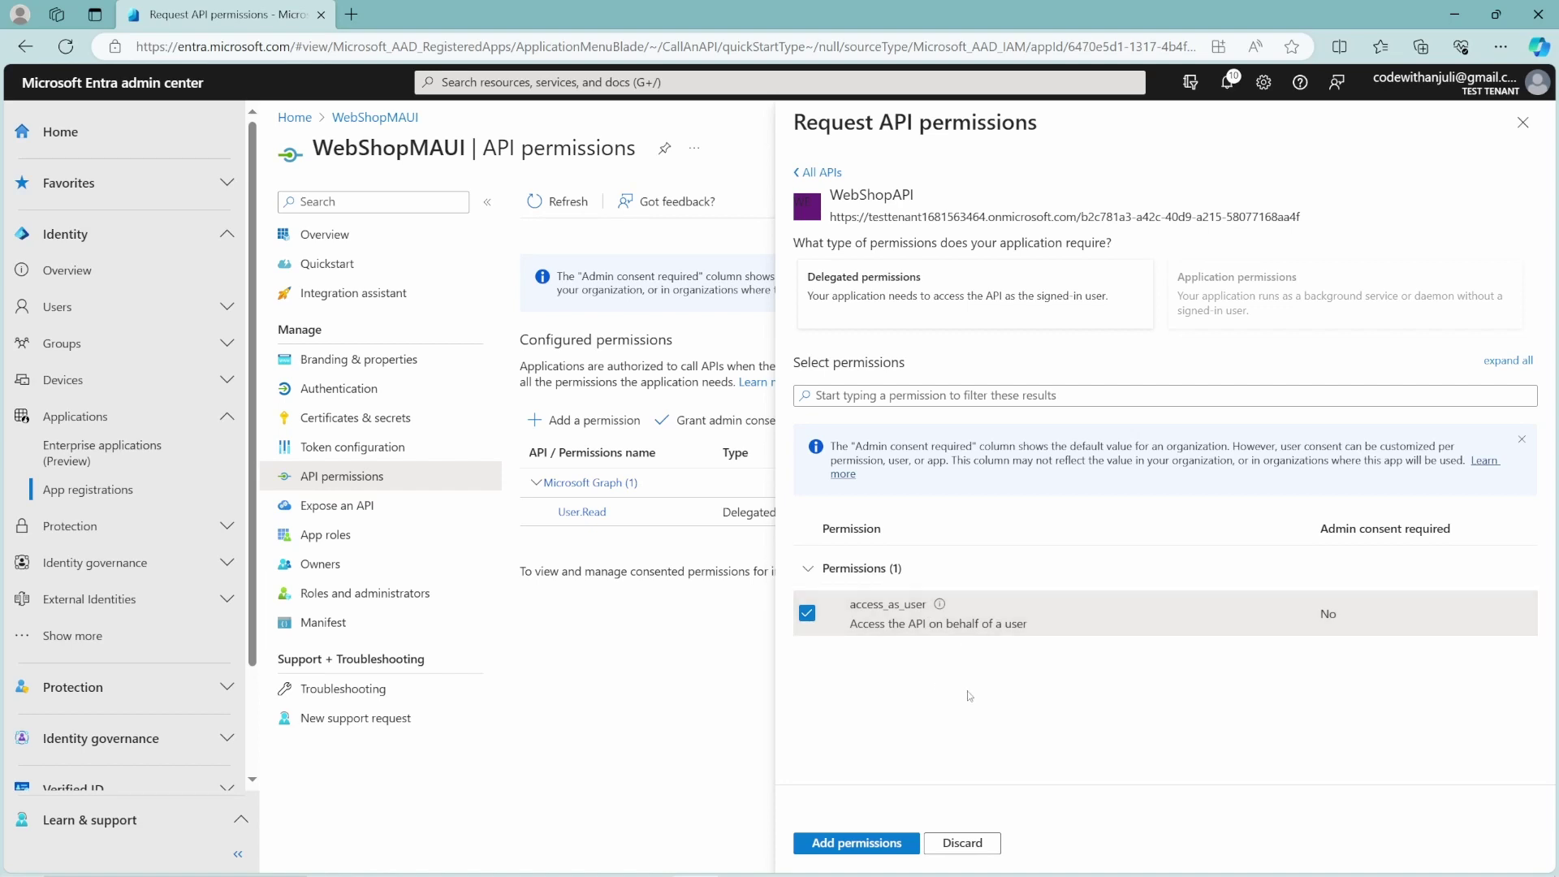
{"action": "left_click", "coordinate": [893, 846]}
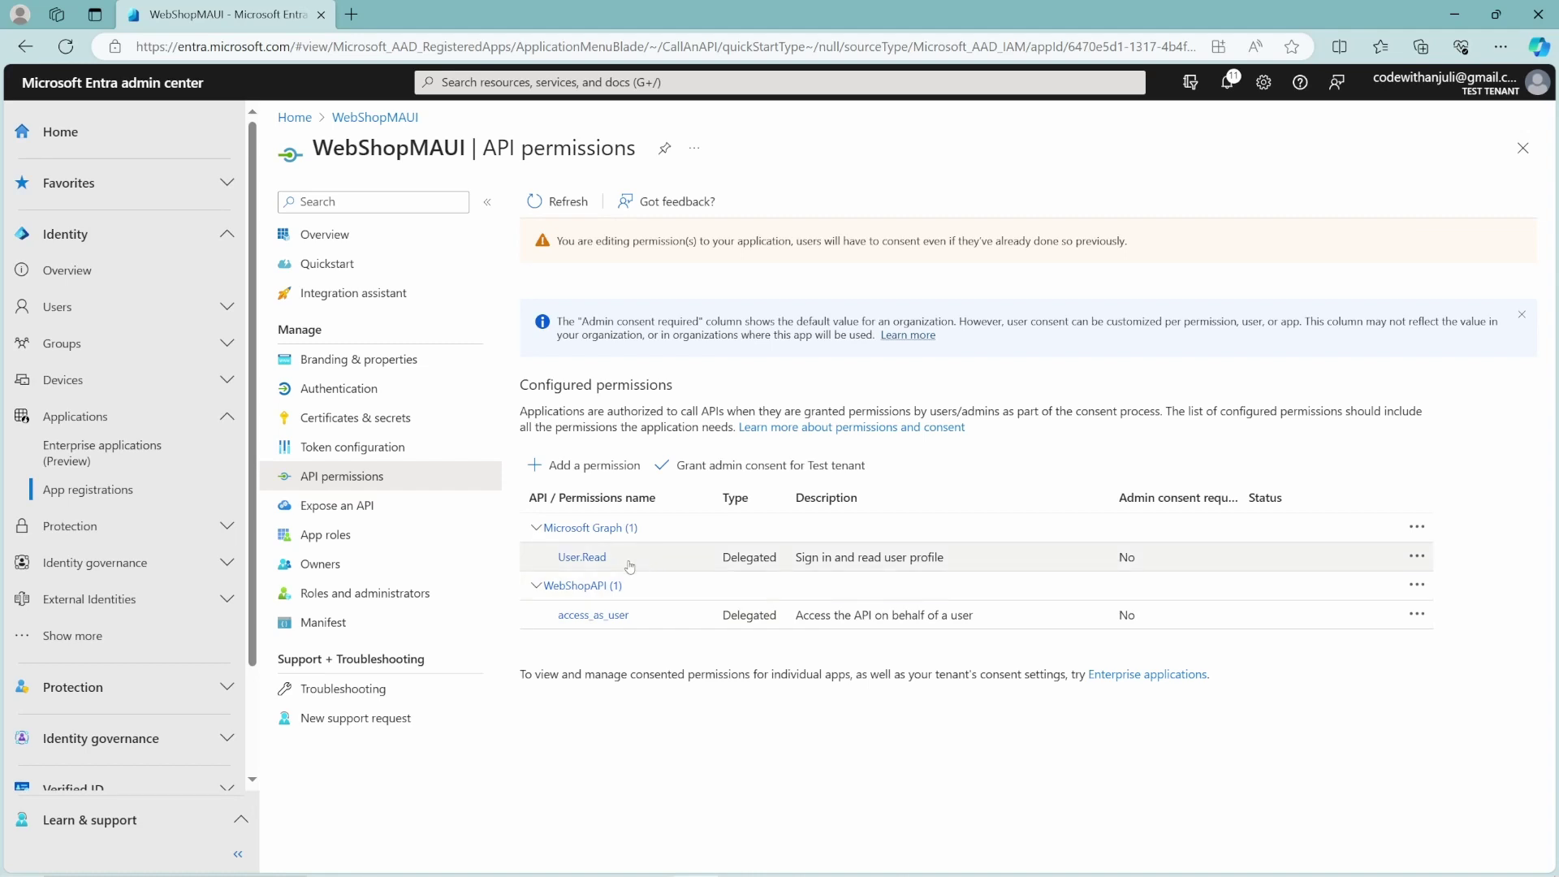
- Add delegated Microsoft Graph offline_access and openid permissions to WebShopMAUI
{"action": "left_click", "coordinate": [604, 467]}
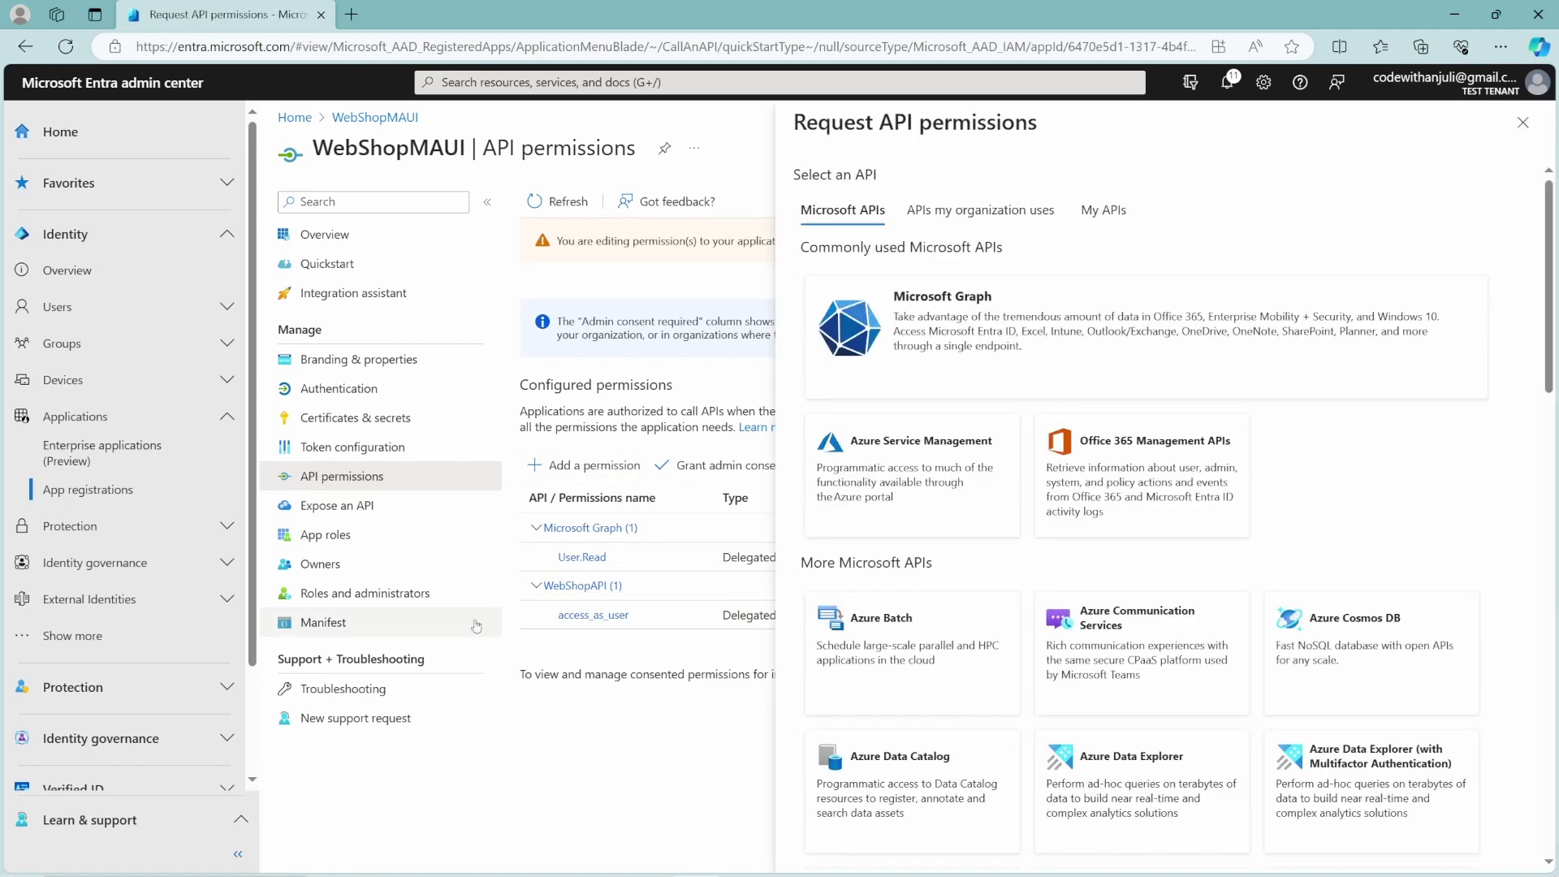
{"action": "left_click", "coordinate": [993, 345]}
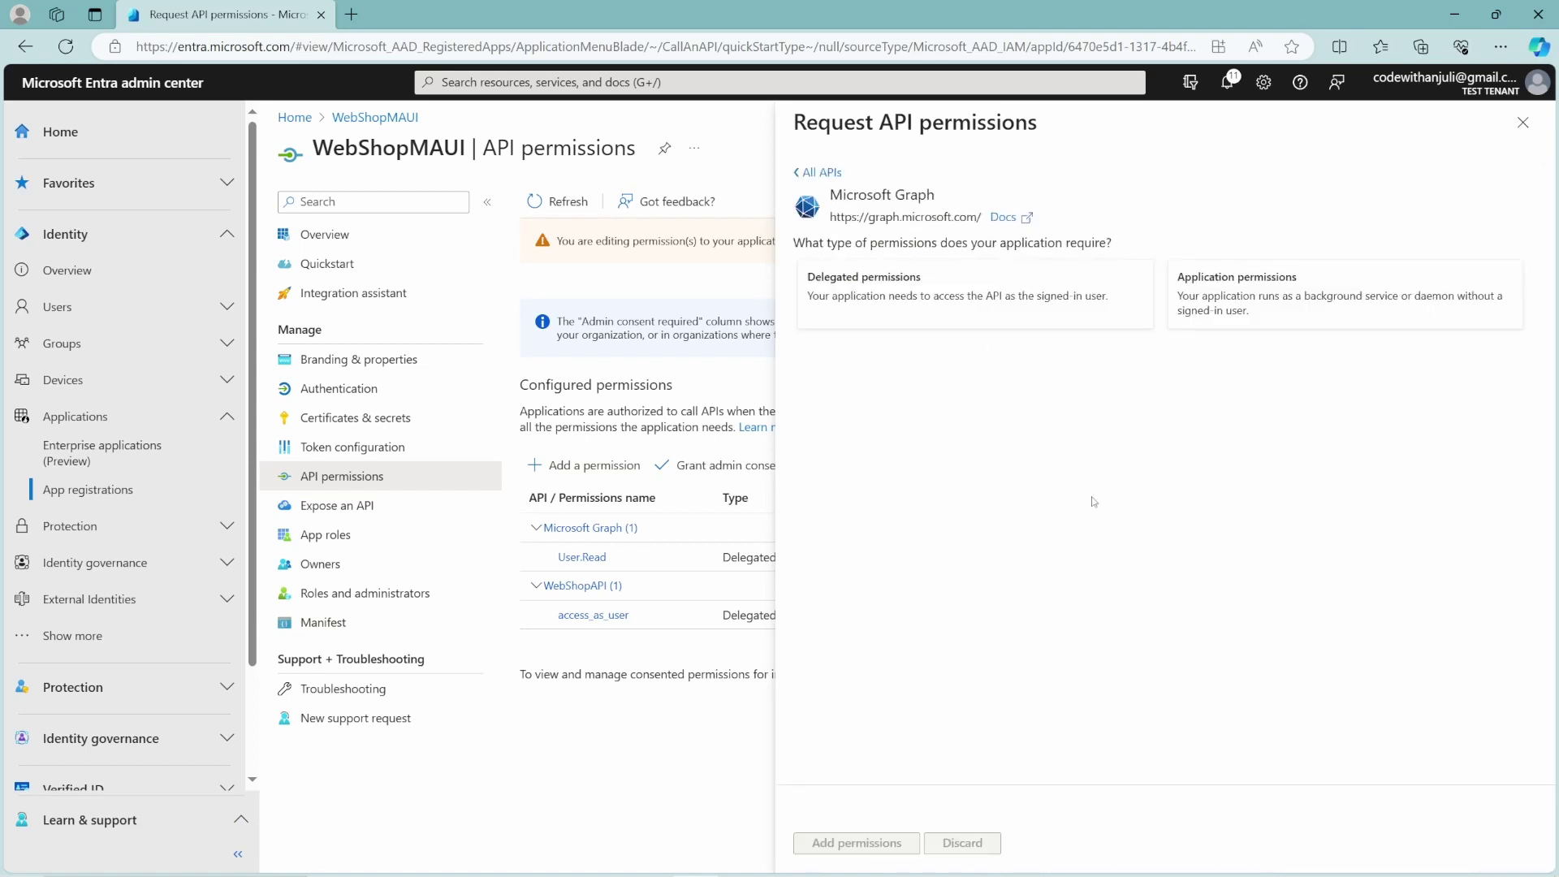
{"action": "left_click", "coordinate": [1007, 308]}
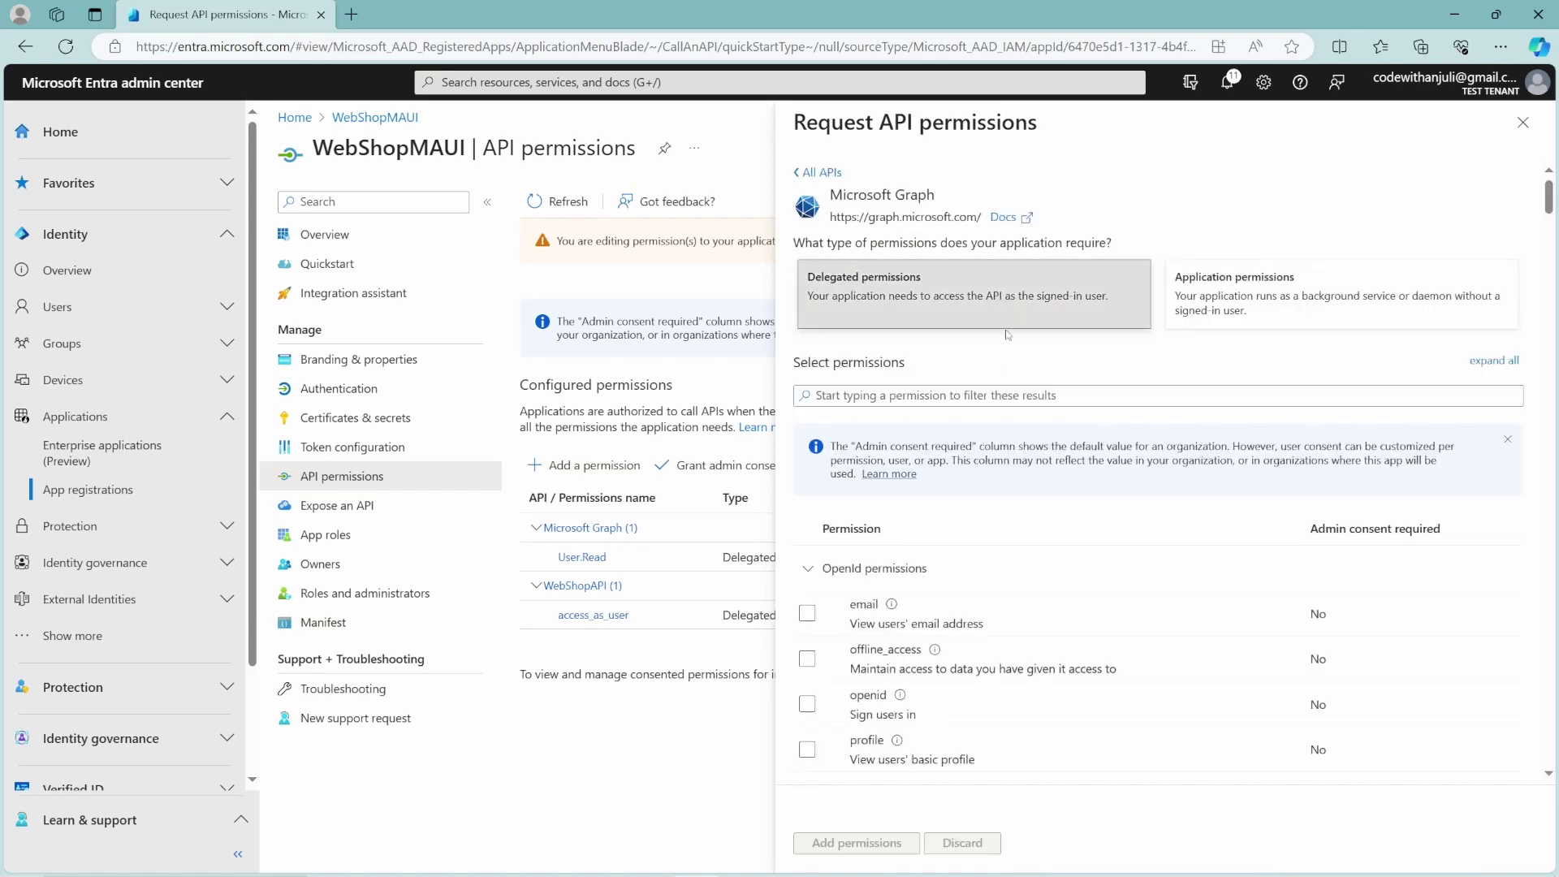
{"action": "left_click", "coordinate": [809, 665]}
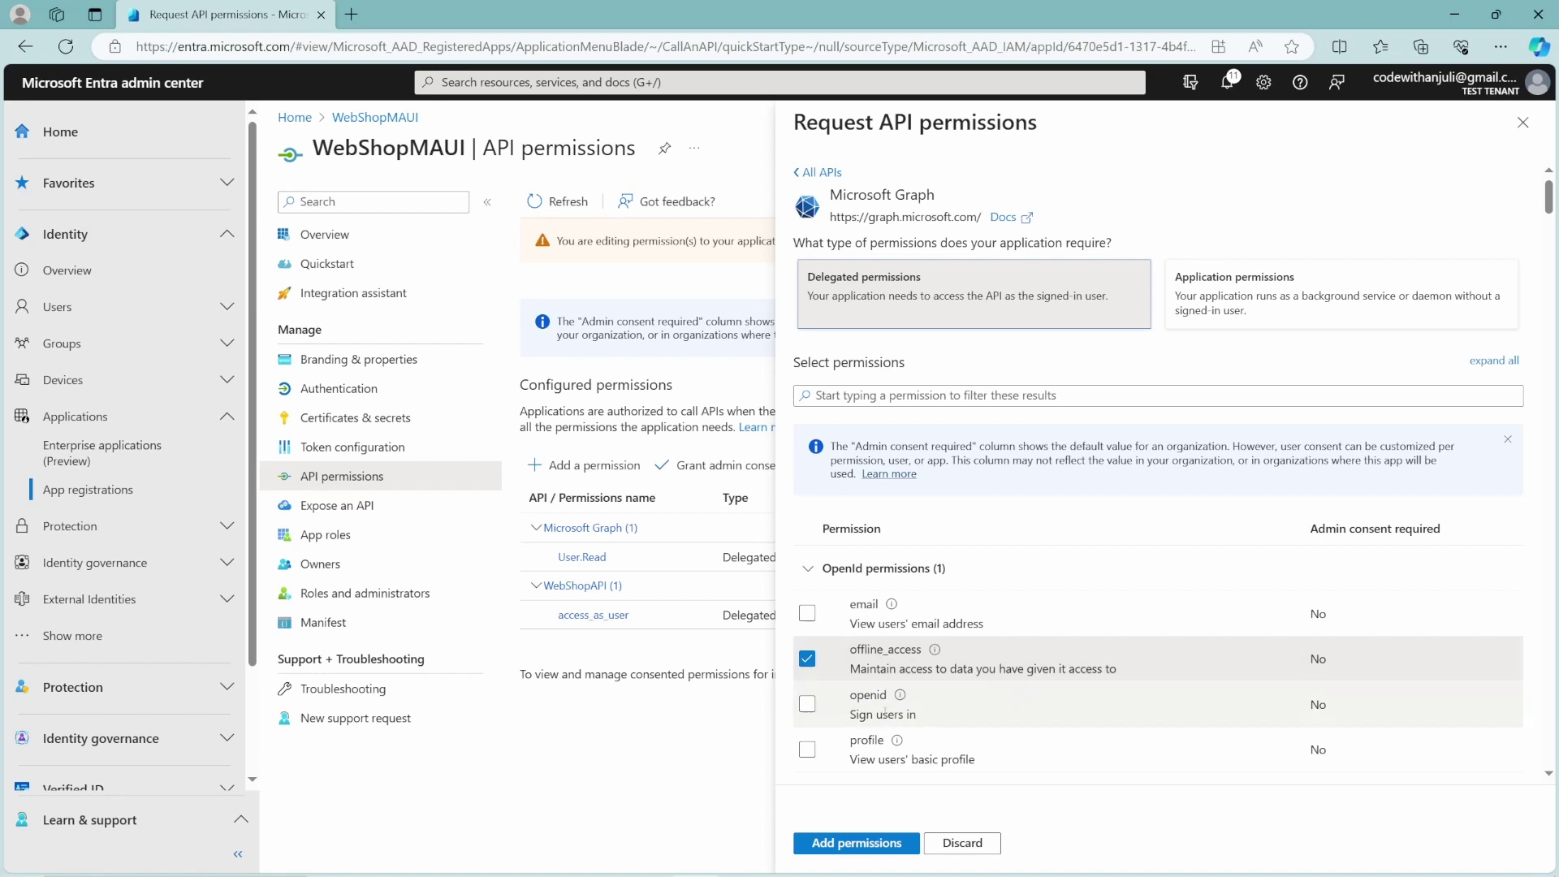
{"action": "left_click", "coordinate": [806, 704]}
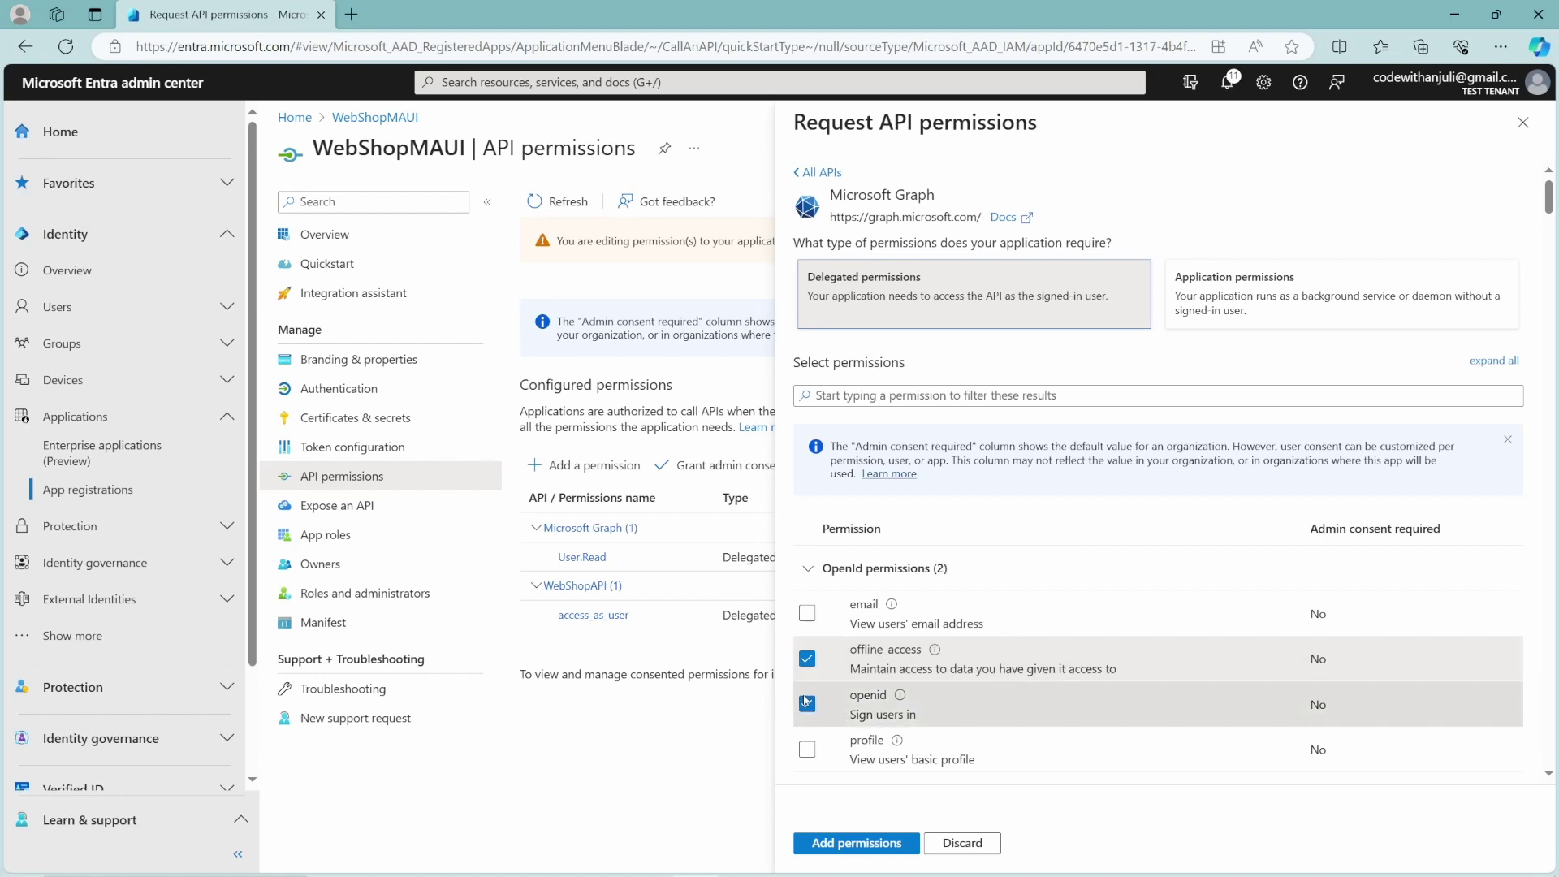
{"action": "scroll", "coordinate": [807, 702], "scroll_direction": "down", "scroll_amount": 1}
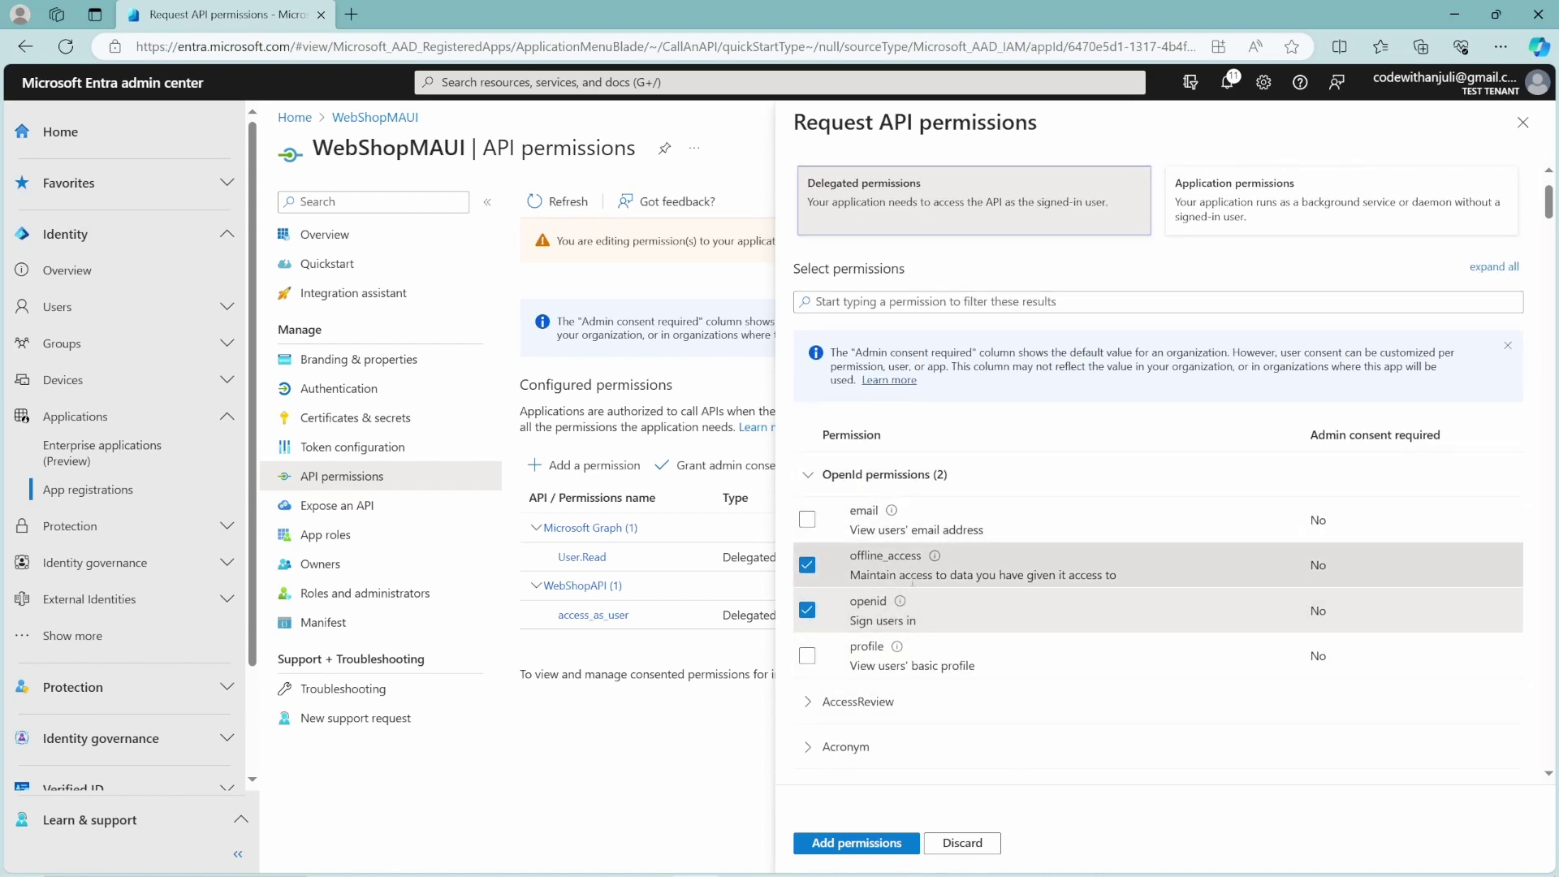
{"action": "left_click", "coordinate": [857, 843]}
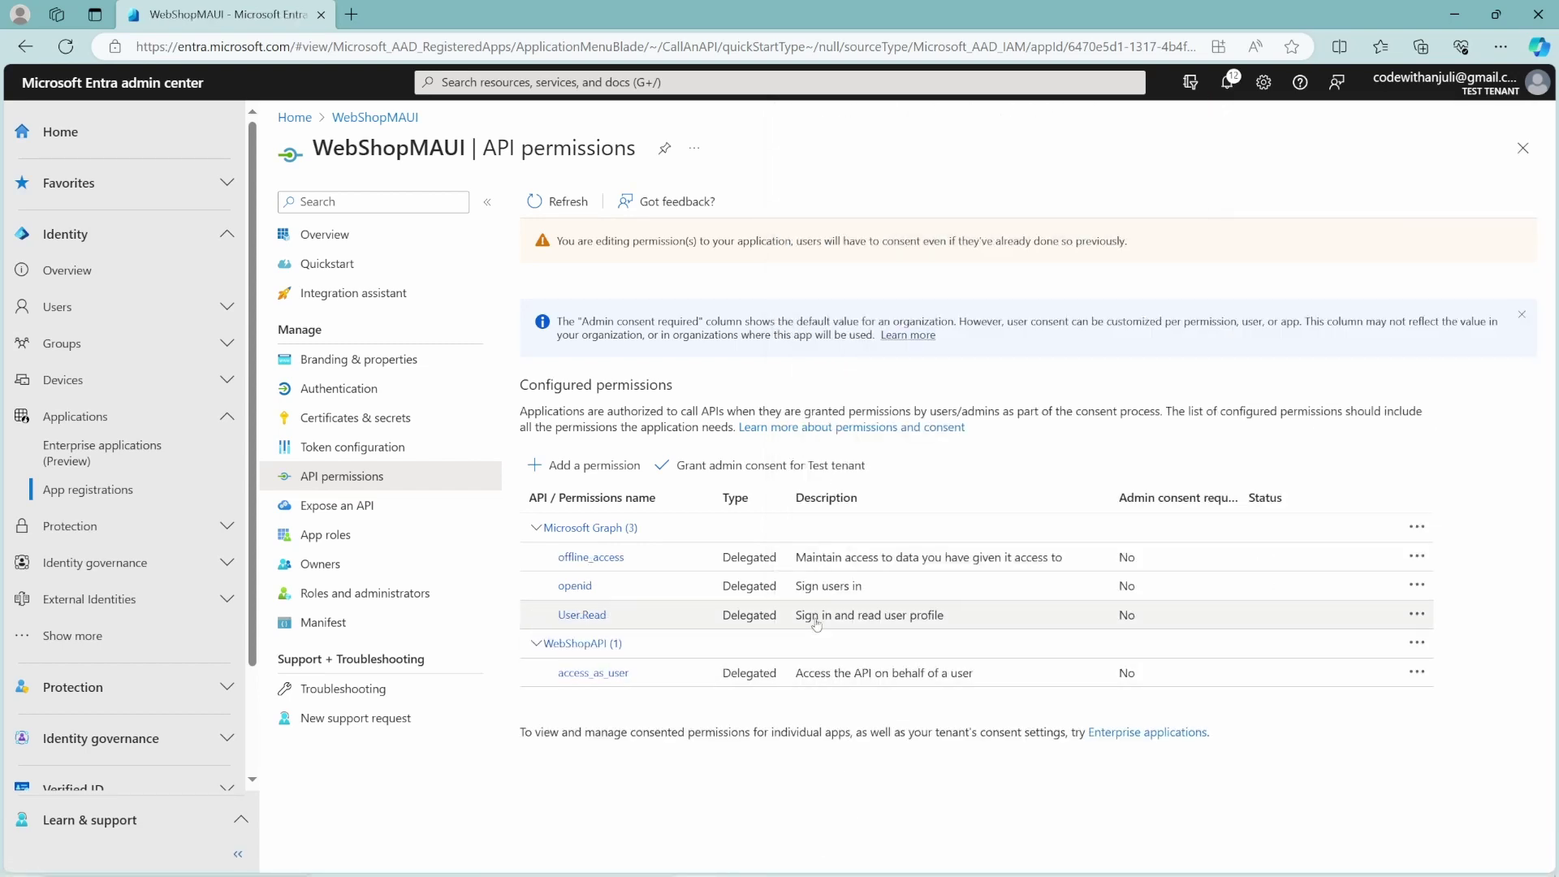
- Grant admin consent for Test tenant on all configured permissions
{"action": "left_click", "coordinate": [760, 468]}
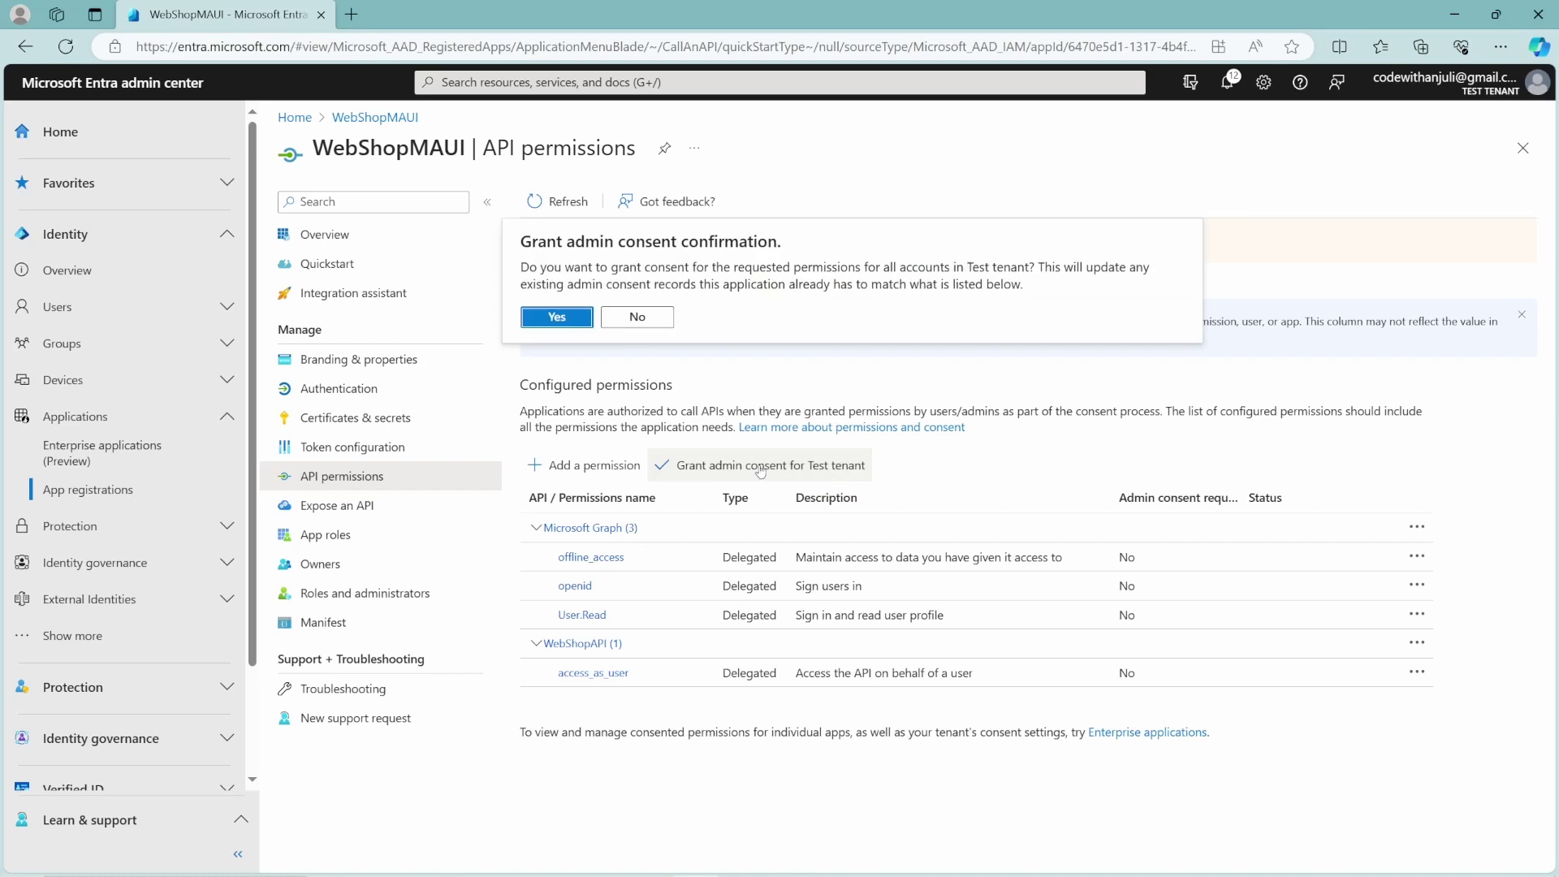
{"action": "left_click", "coordinate": [555, 317]}
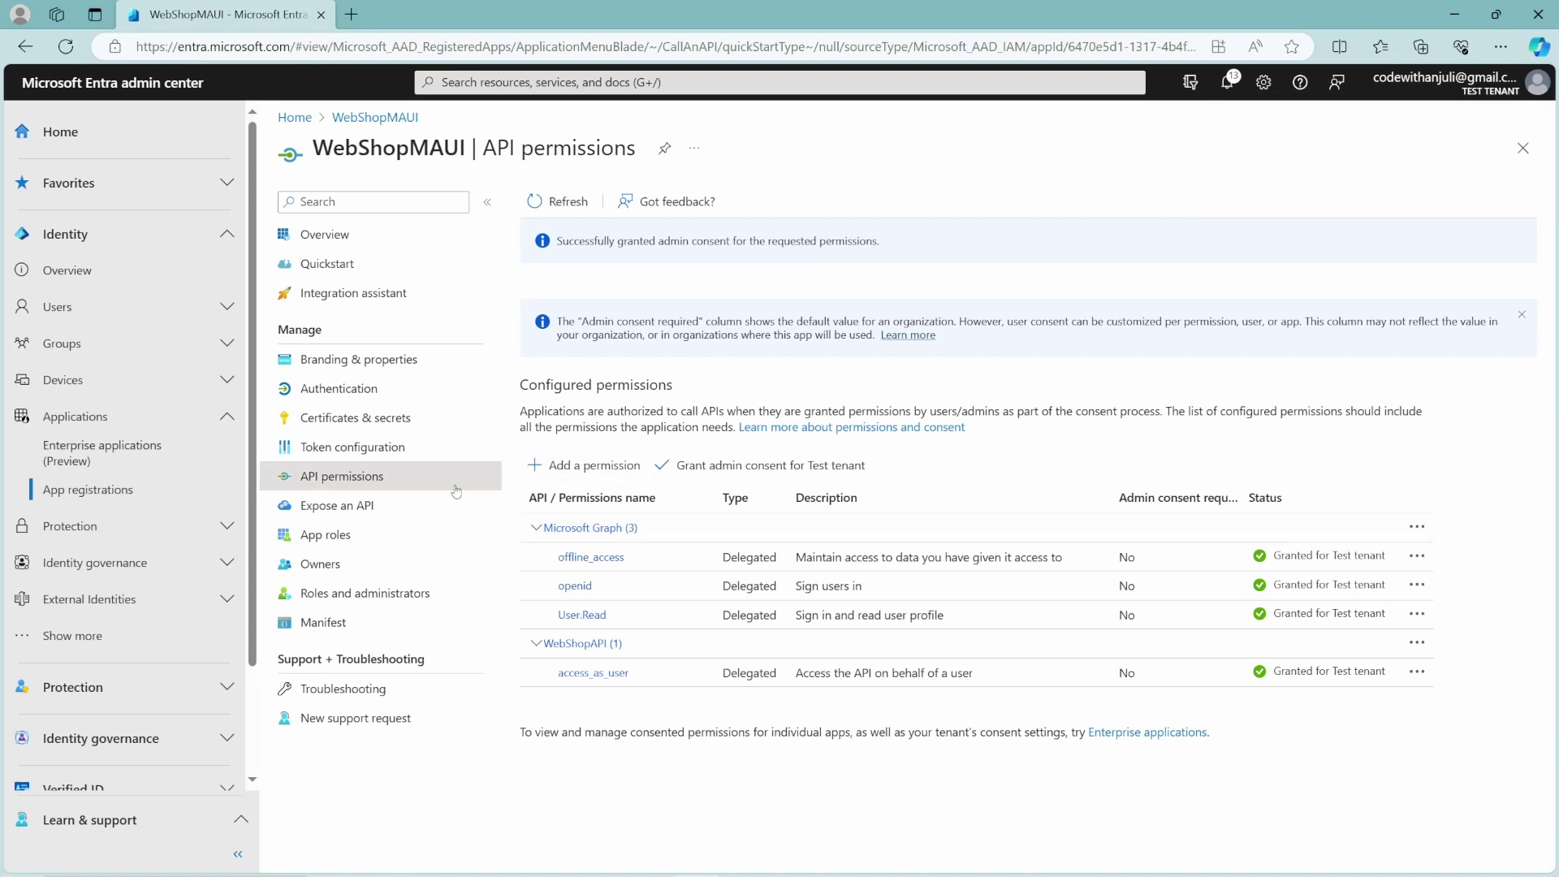
{"action": "left_click", "coordinate": [130, 603]}
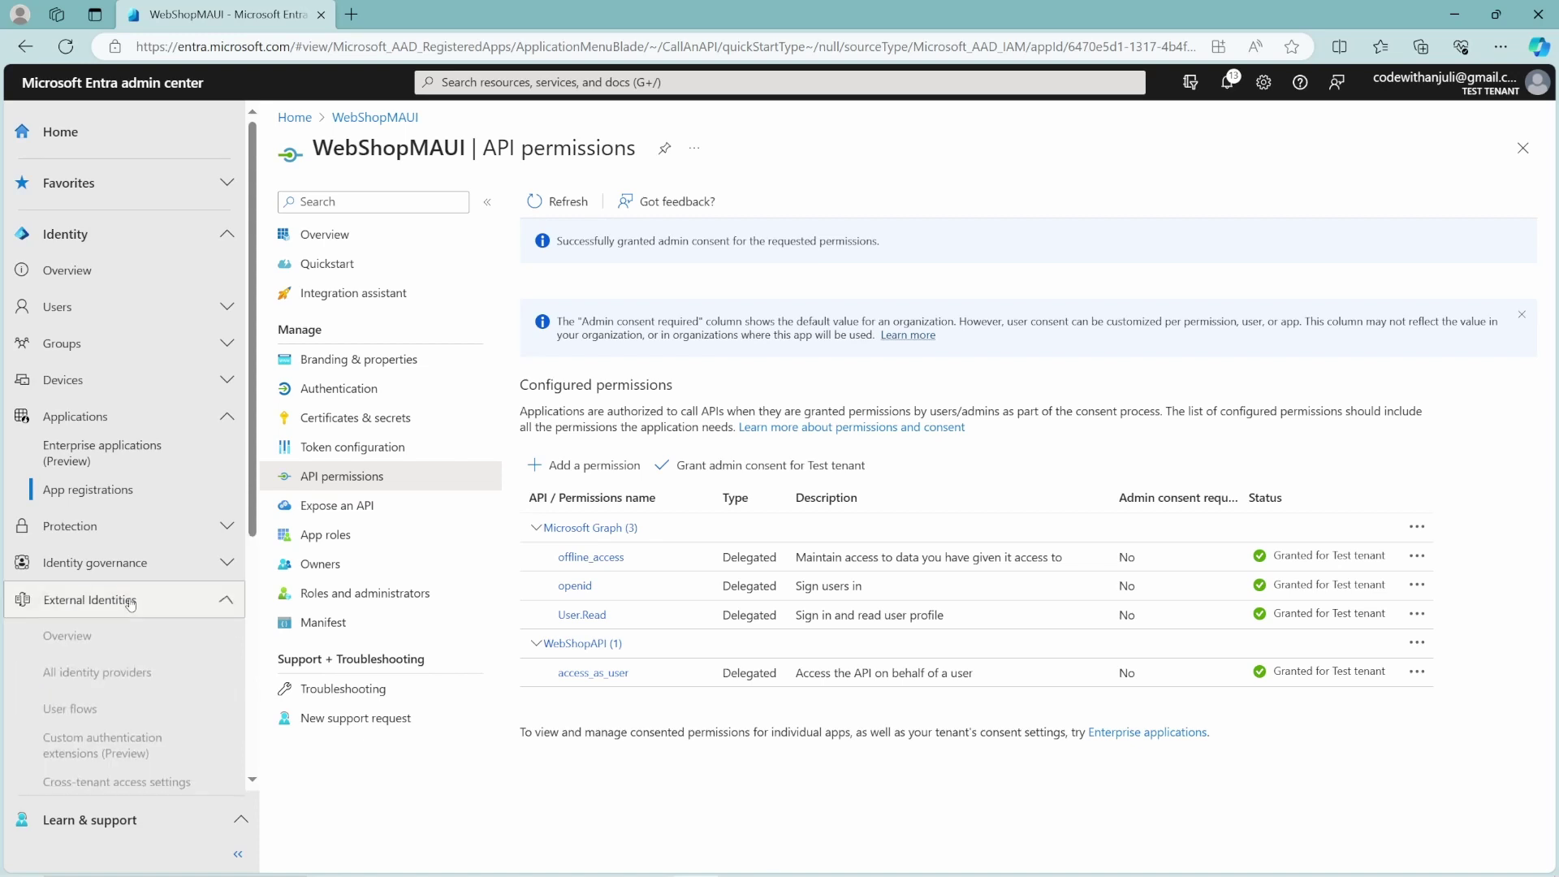
- From External Identities user flows, begin a New user flow to open the Create form
{"action": "left_click", "coordinate": [120, 712]}
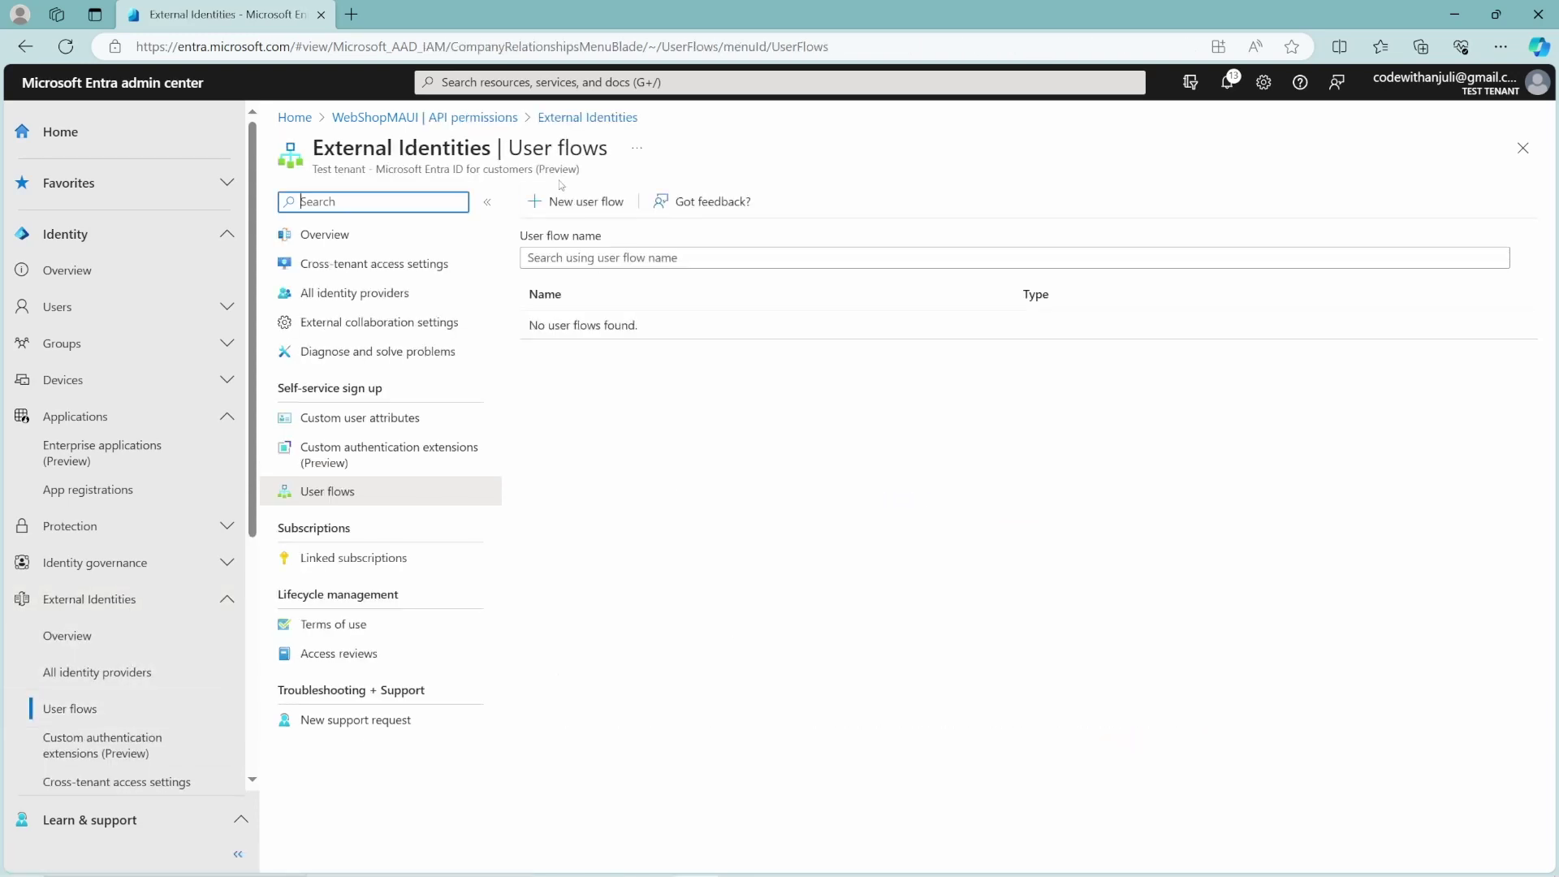
{"action": "left_click", "coordinate": [576, 203]}
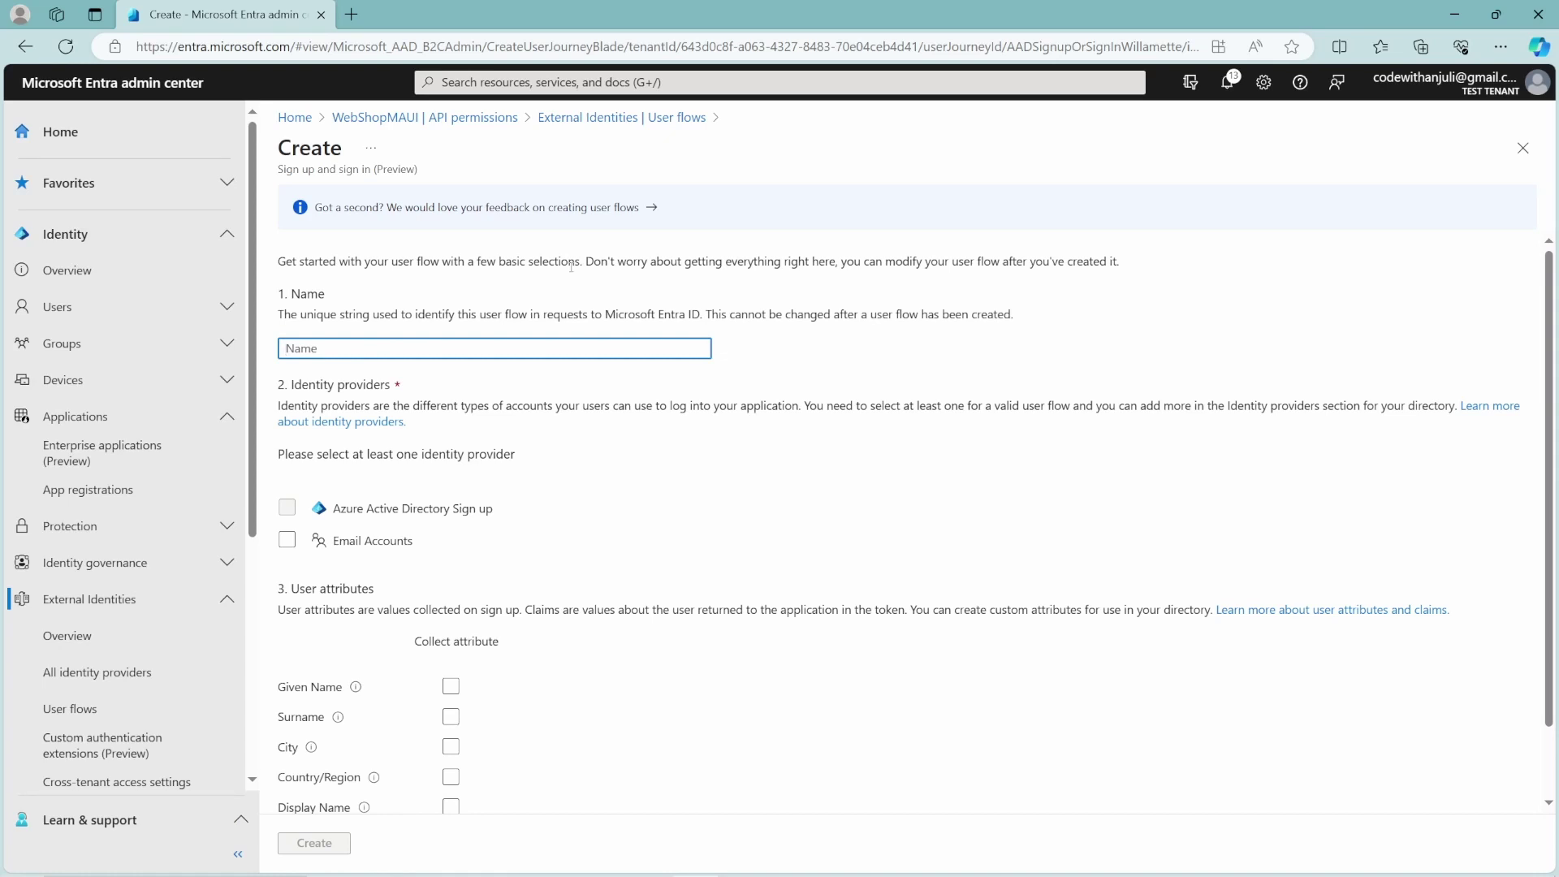
- Create flow sign_up_sign_in using Email with password accounts and collecting Given Name
{"action": "type", "text": "sign_up_sign_in"}
{"action": "left_click", "coordinate": [450, 541]}
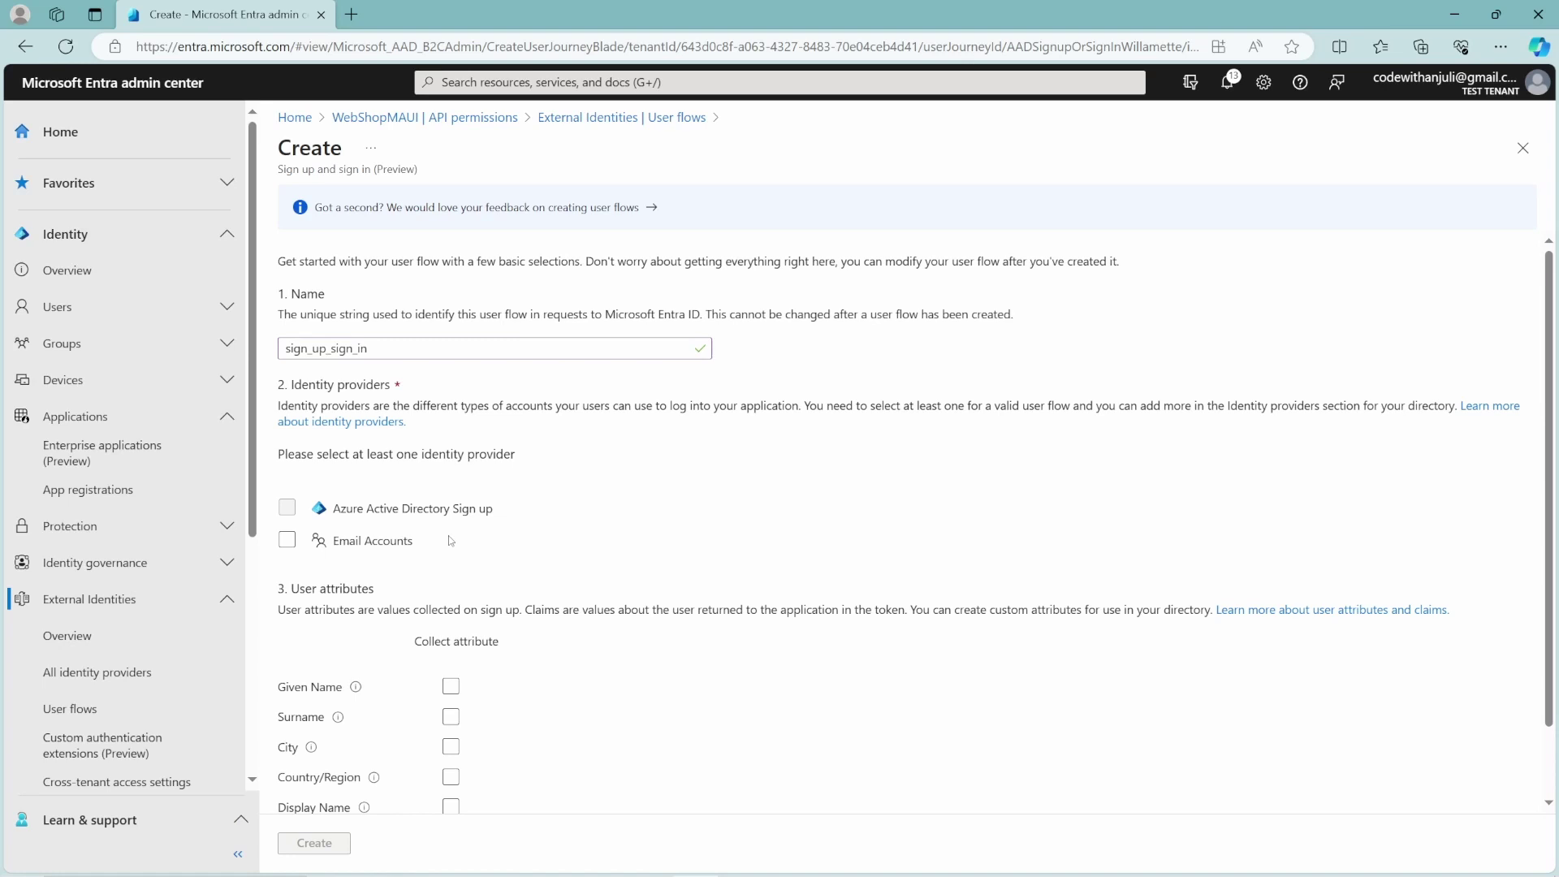
{"action": "left_click", "coordinate": [287, 540]}
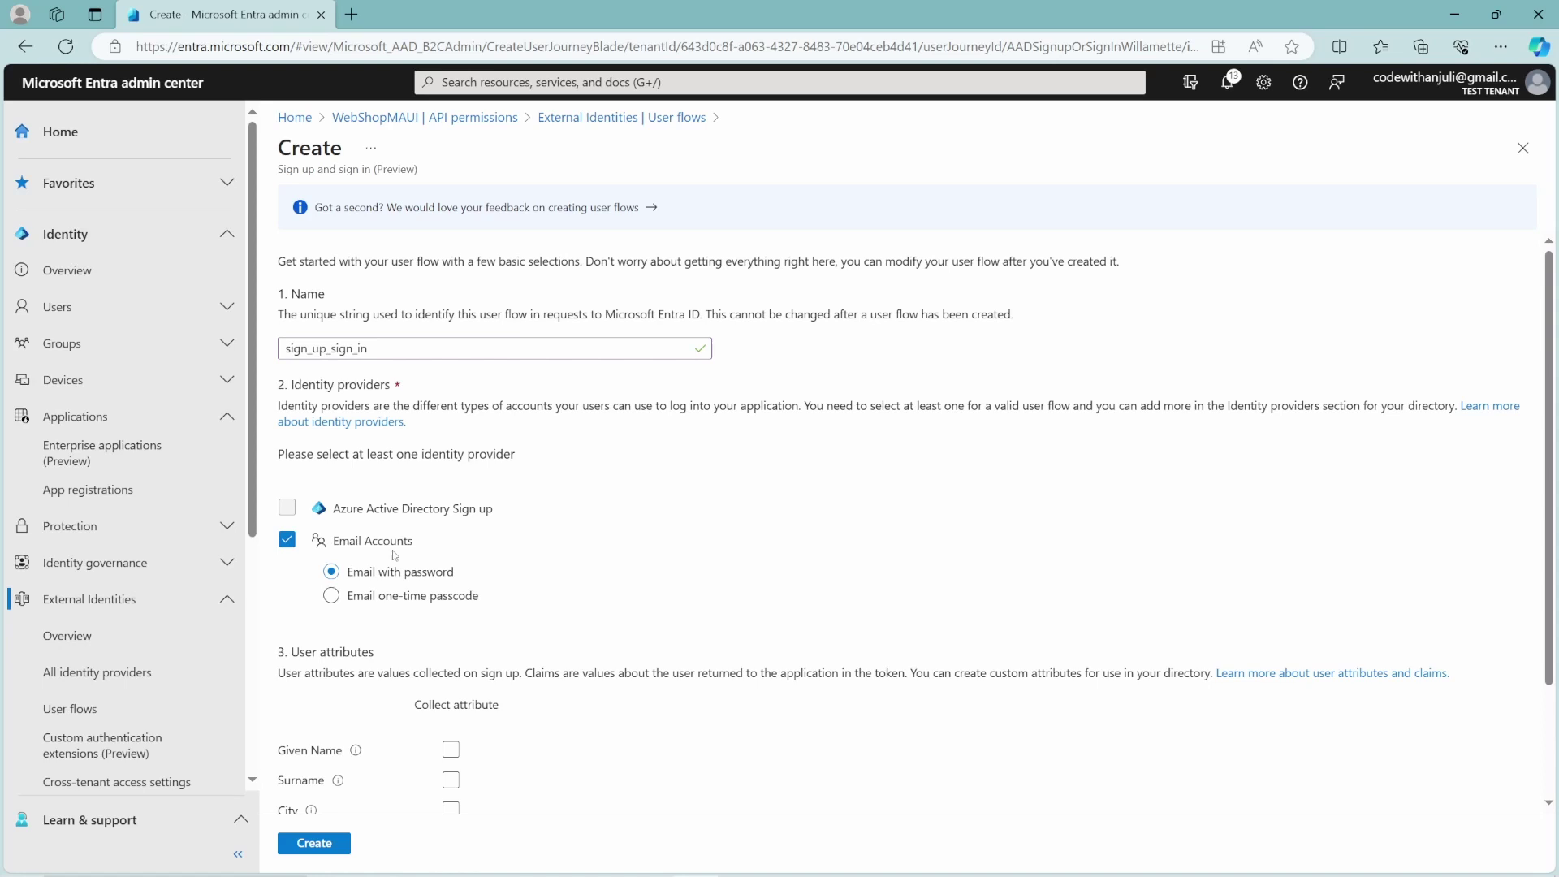
{"action": "scroll", "coordinate": [551, 599], "scroll_direction": "down", "scroll_amount": 2}
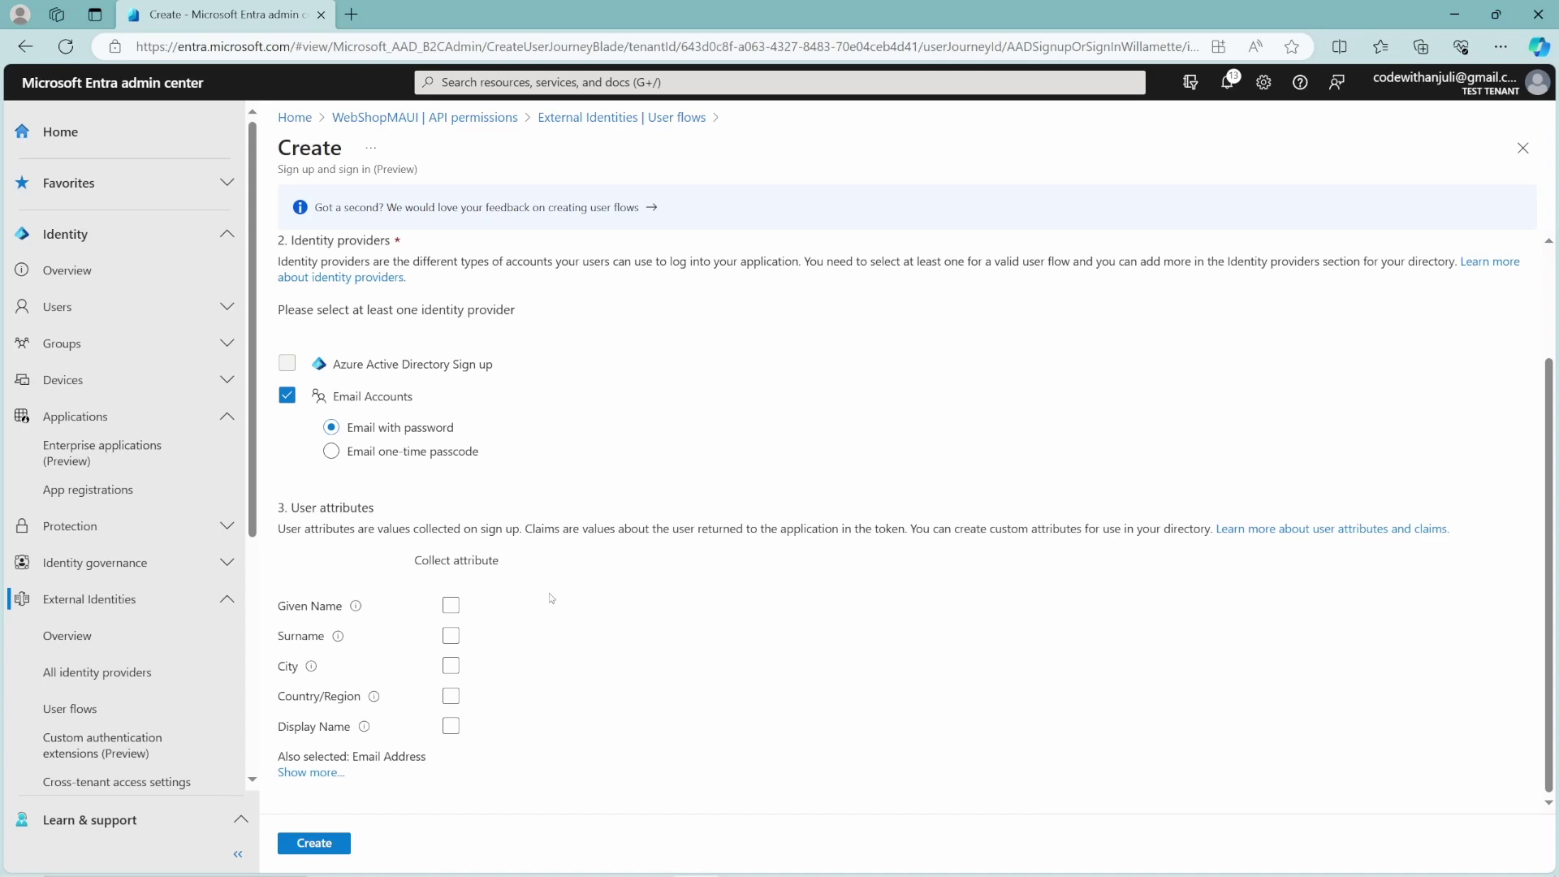
{"action": "left_click", "coordinate": [451, 605]}
{"action": "left_click", "coordinate": [316, 775]}
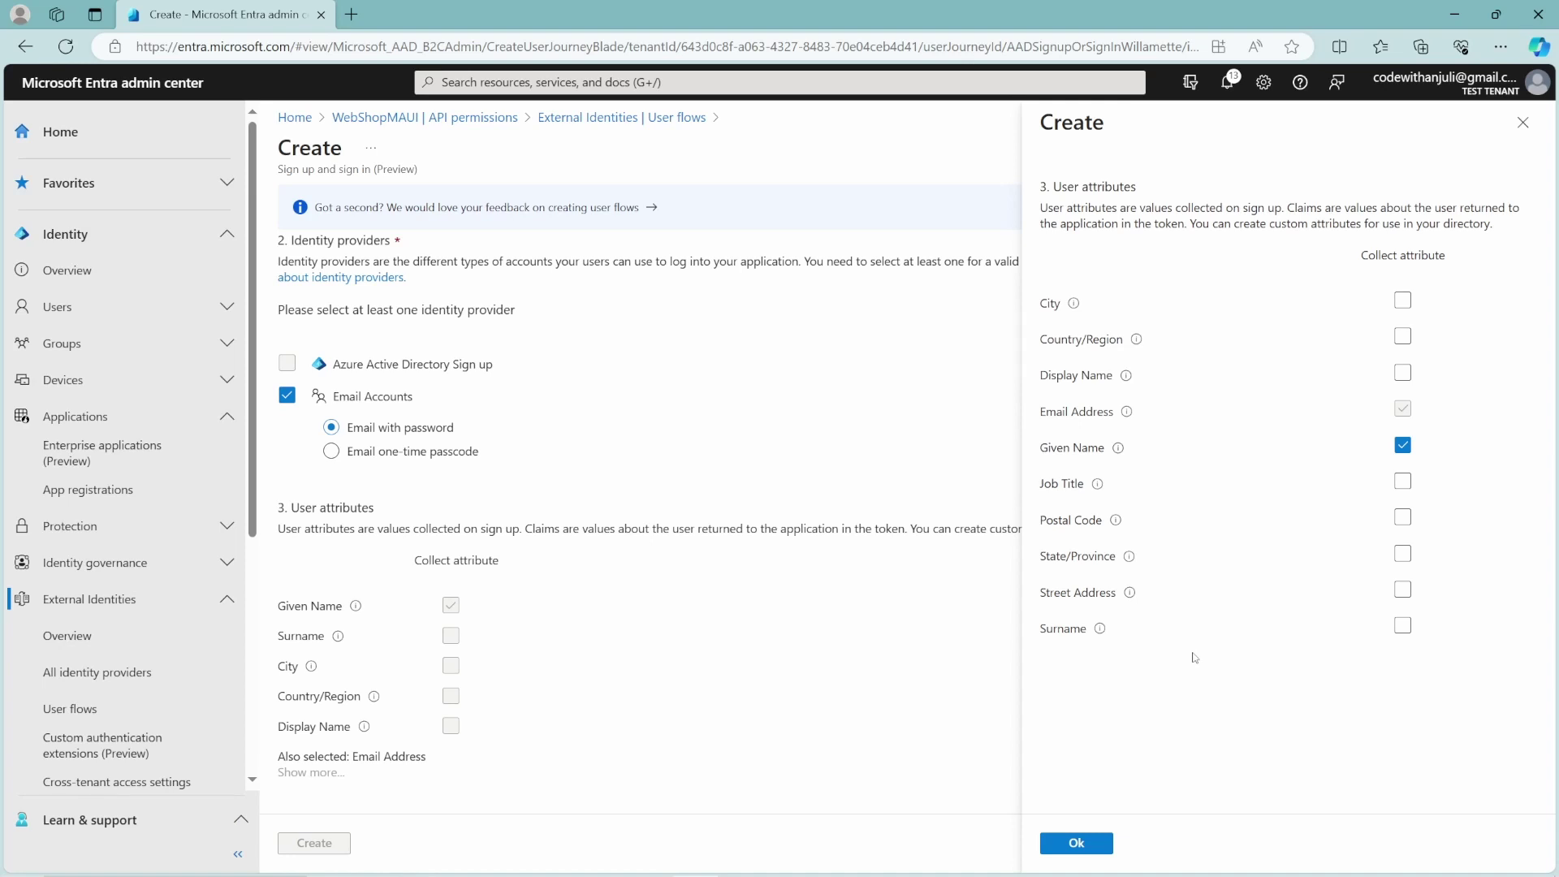
{"action": "left_click", "coordinate": [1077, 843]}
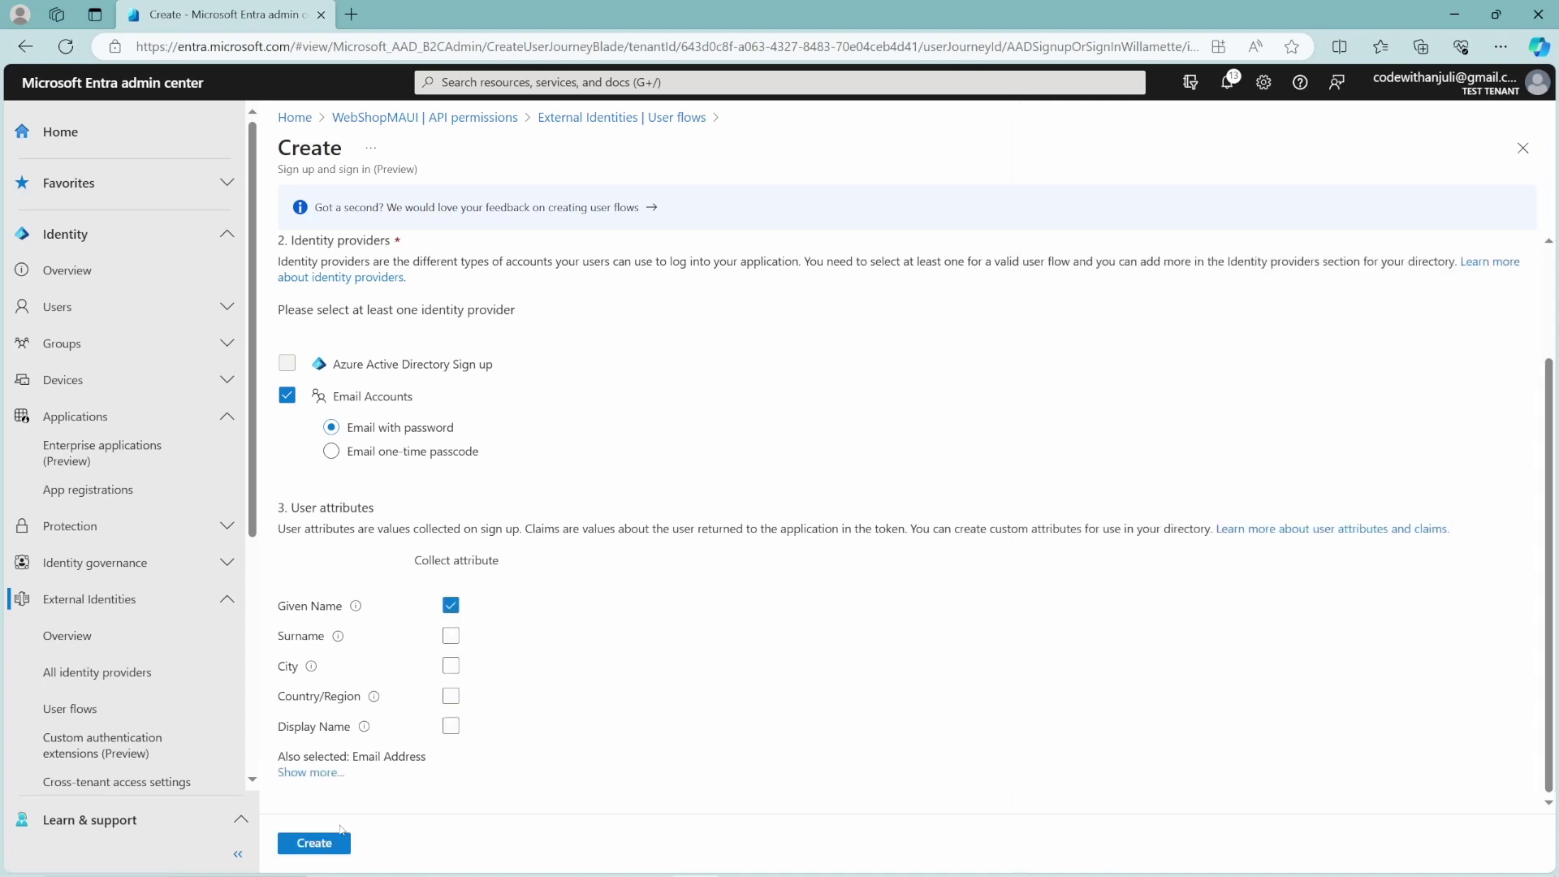
{"action": "left_click", "coordinate": [315, 845]}
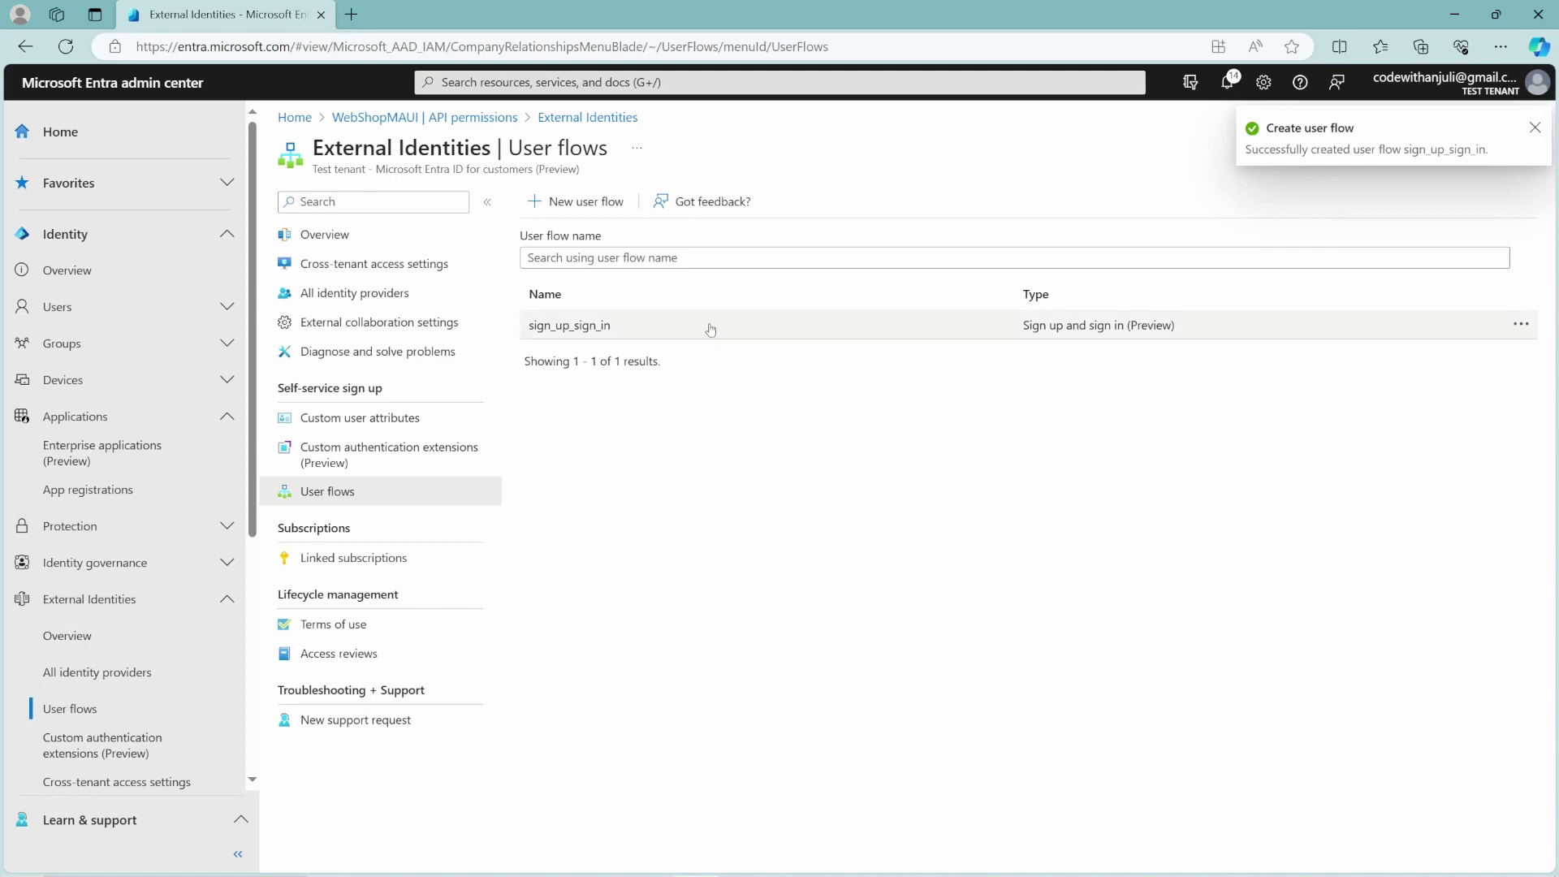
- Add WebShopMAUI under the sign_up_sign_in flow's Applications
{"action": "left_click", "coordinate": [588, 331]}
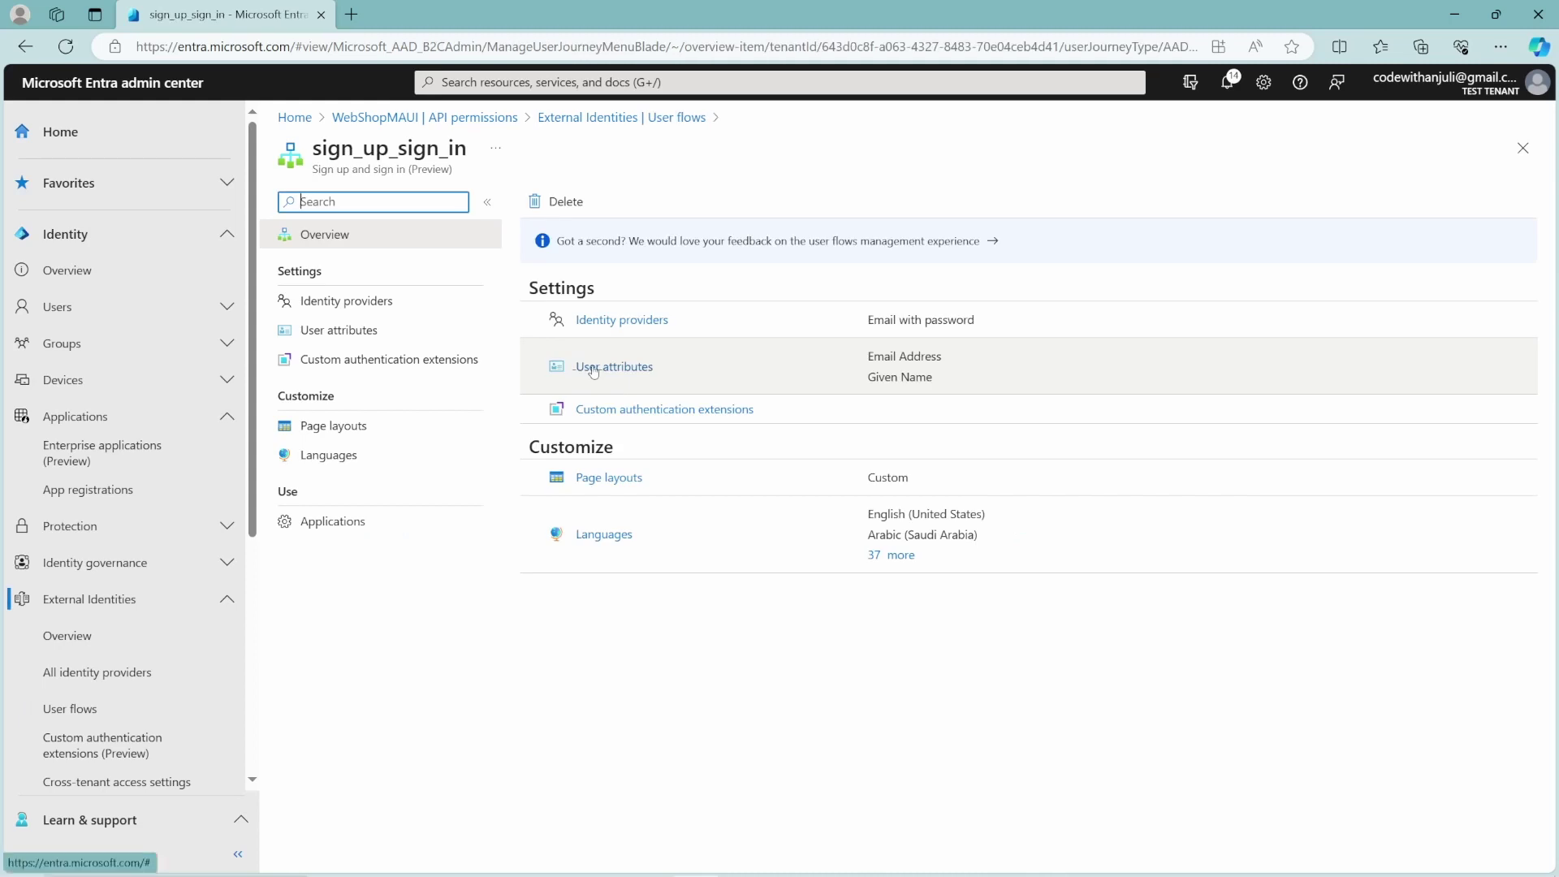
{"action": "left_click", "coordinate": [326, 524]}
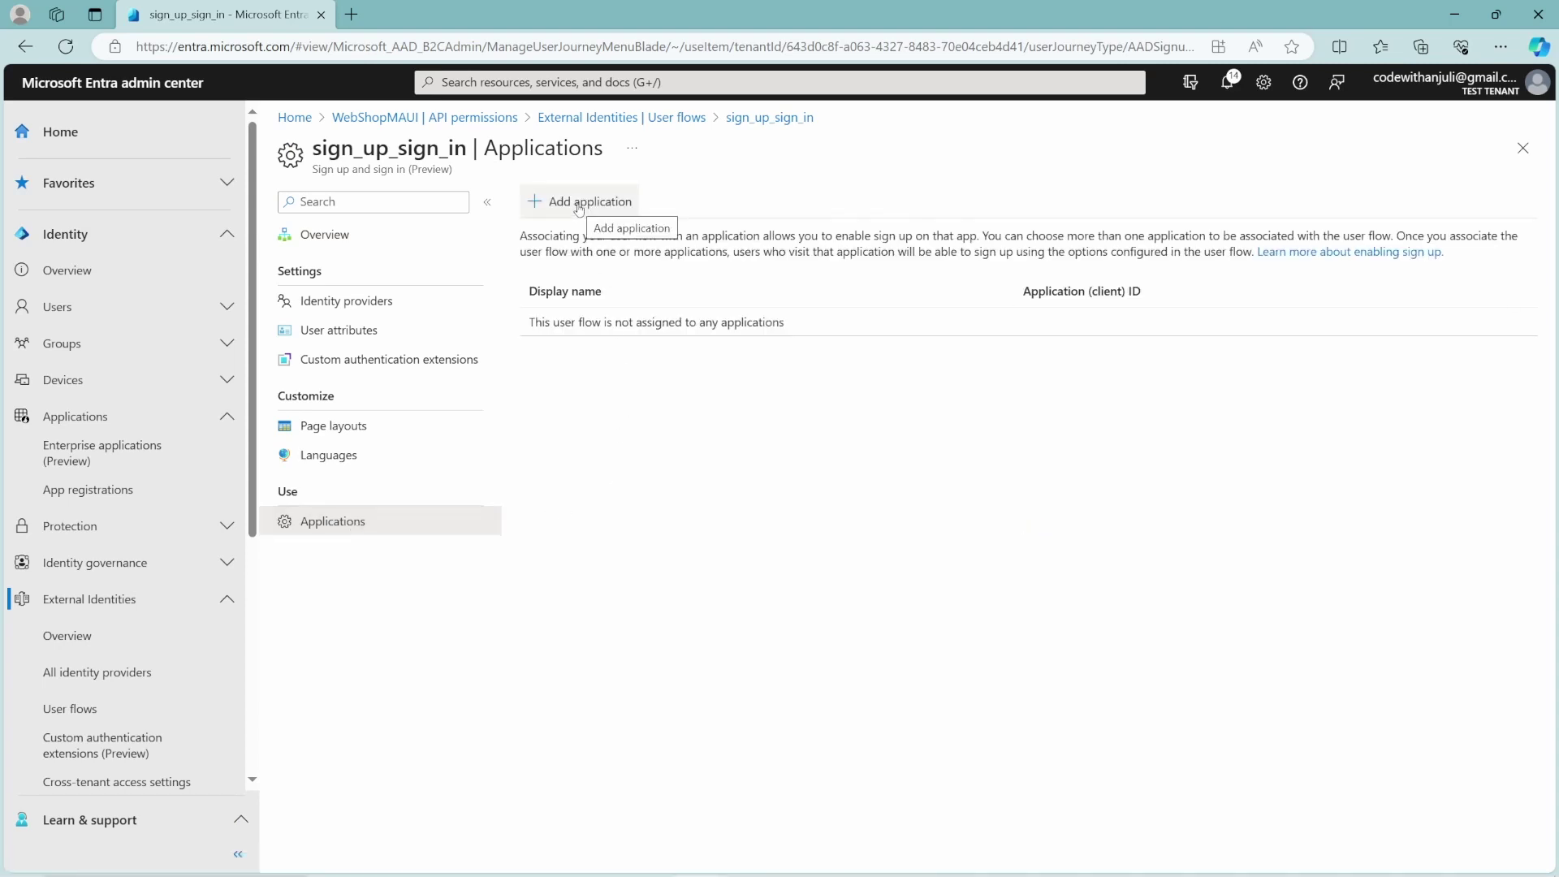
{"action": "left_click", "coordinate": [579, 205]}
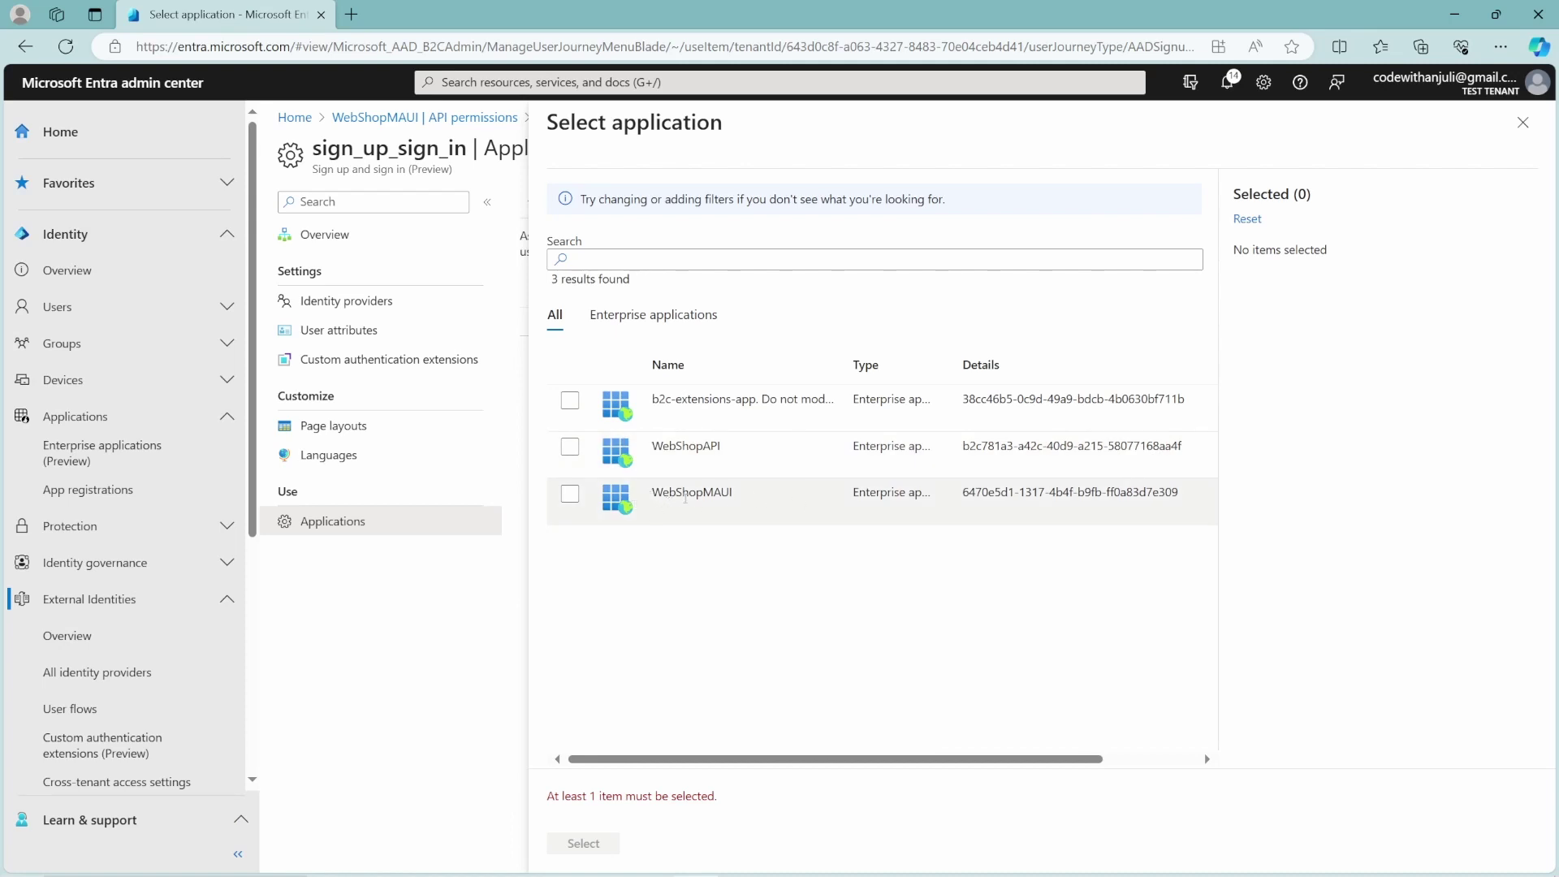
{"action": "left_click", "coordinate": [571, 495]}
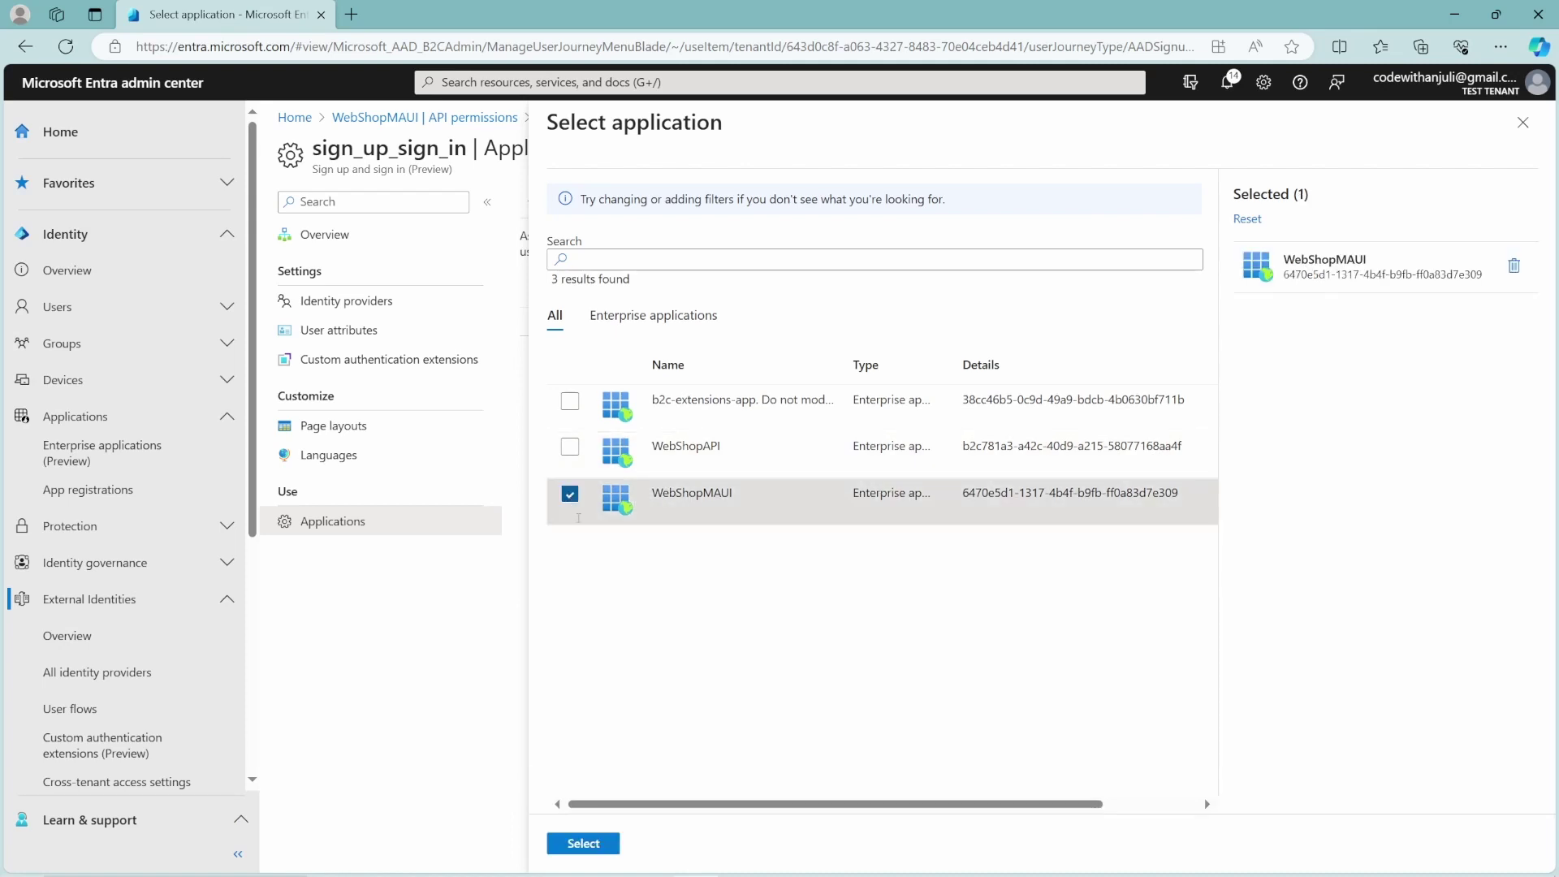
{"action": "left_click", "coordinate": [592, 845]}
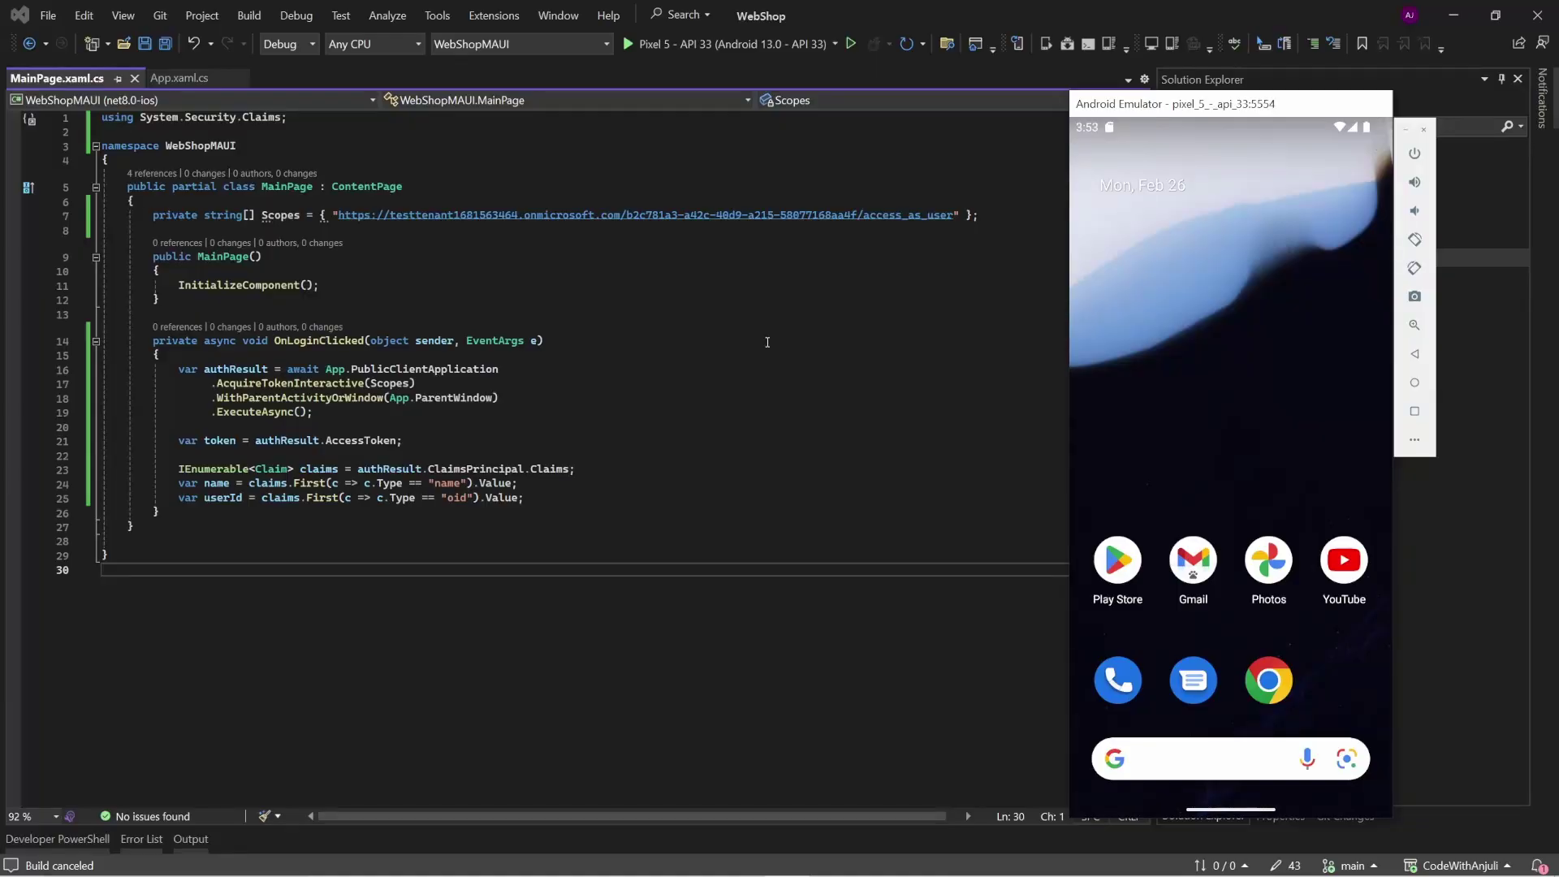
- Debug WebShopMAUI on the Pixel 5 Android emulator with F5 and tap Login
{"action": "left_click_drag", "start_coordinate": [1125, 110], "coordinate": [1081, 87]}
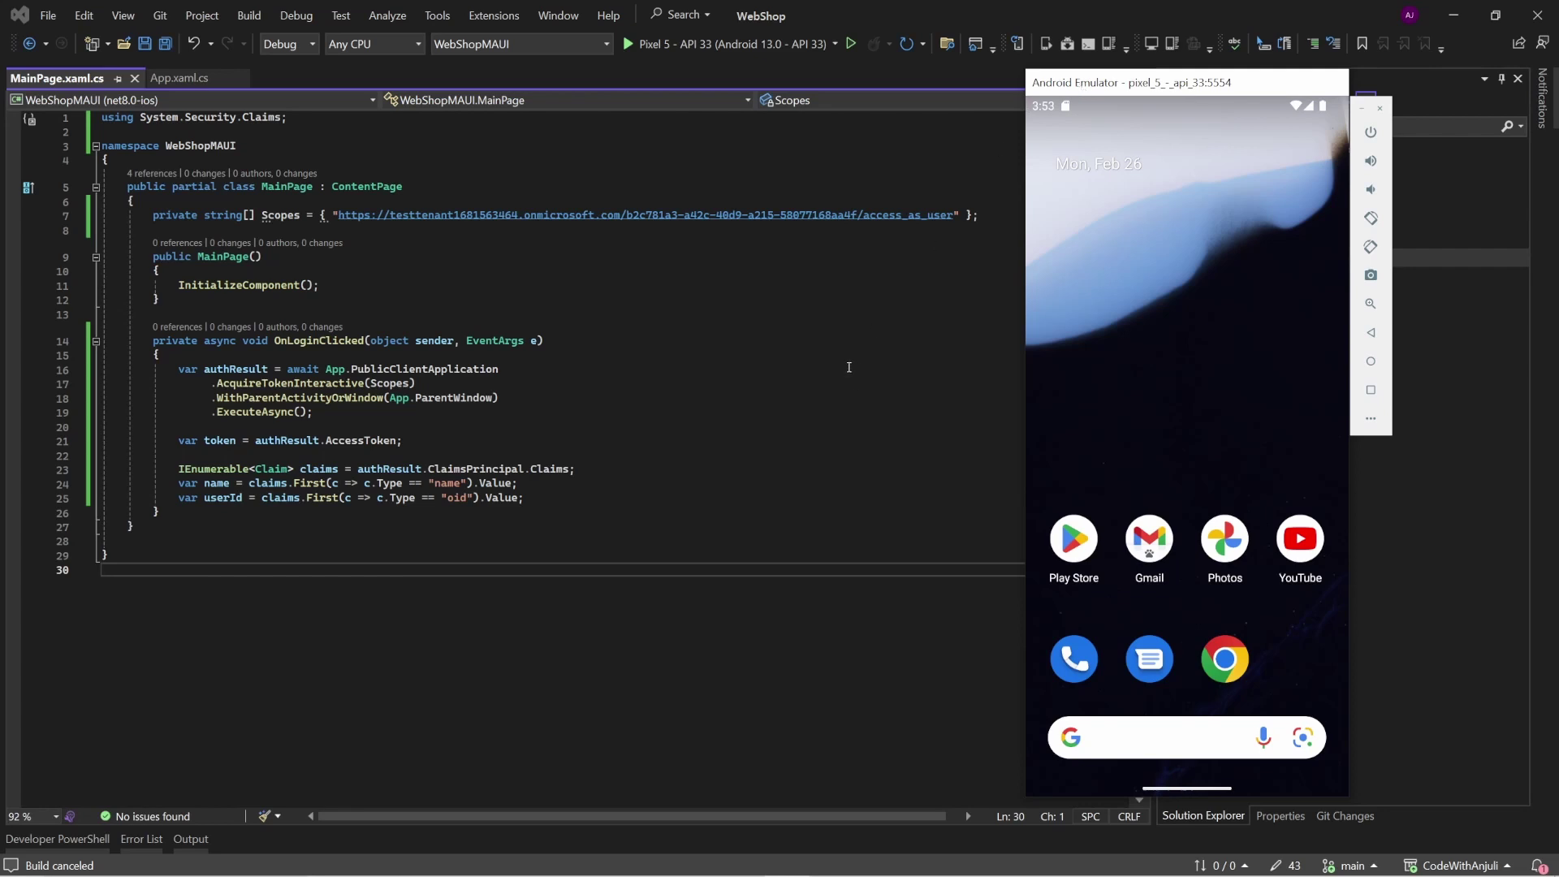
{"action": "key", "text": "F5"}
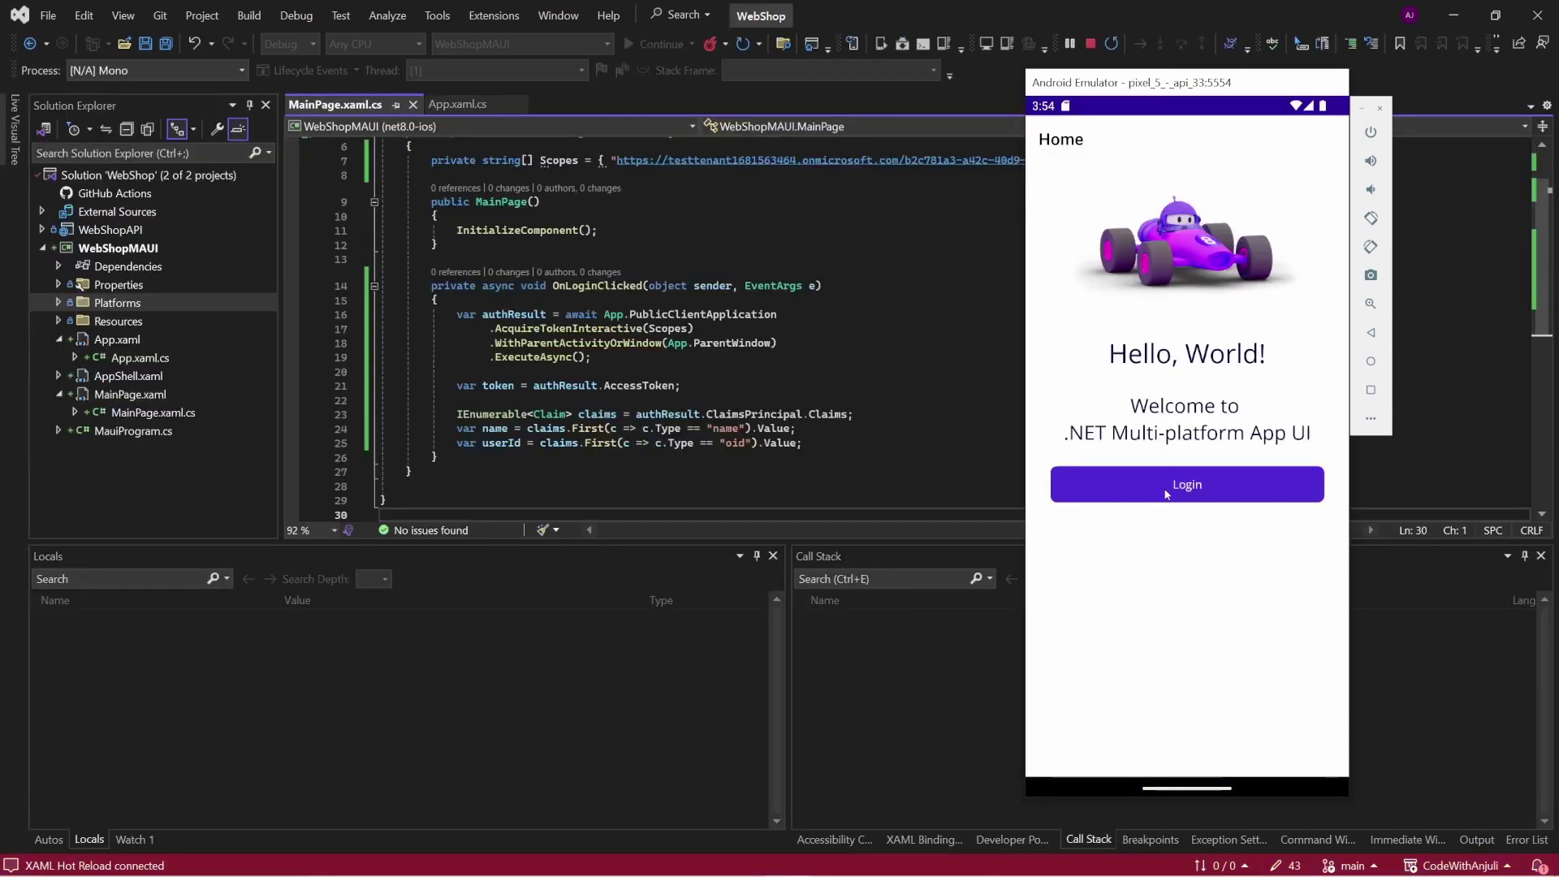
{"action": "left_click", "coordinate": [1166, 492]}
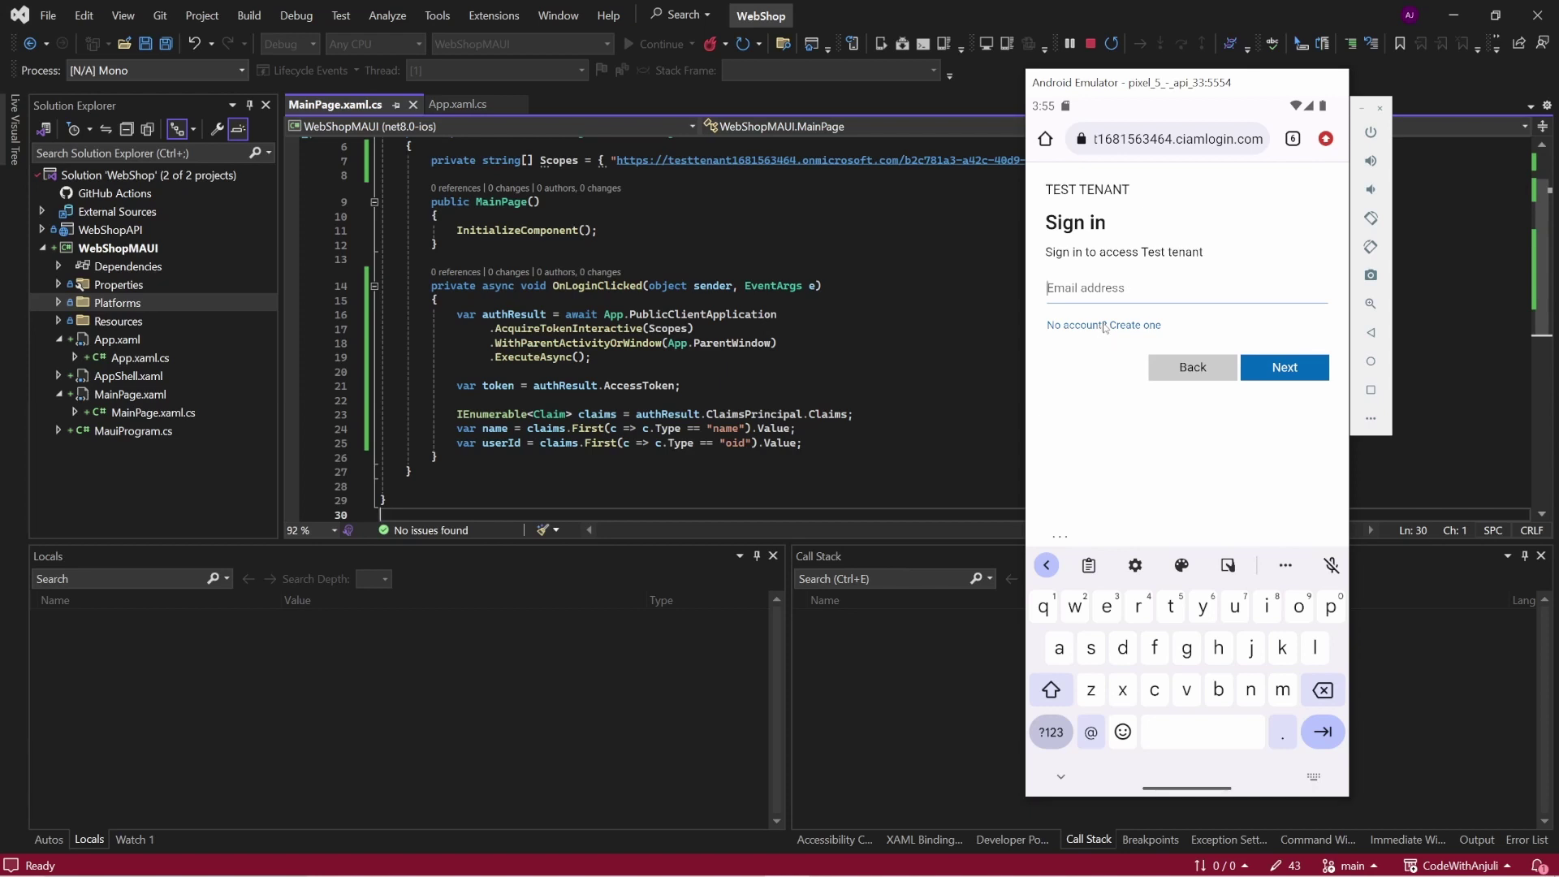
- Choose 'No account? Create one', then submit the e-mail address and its emailed verification code
{"action": "left_click", "coordinate": [1105, 325]}
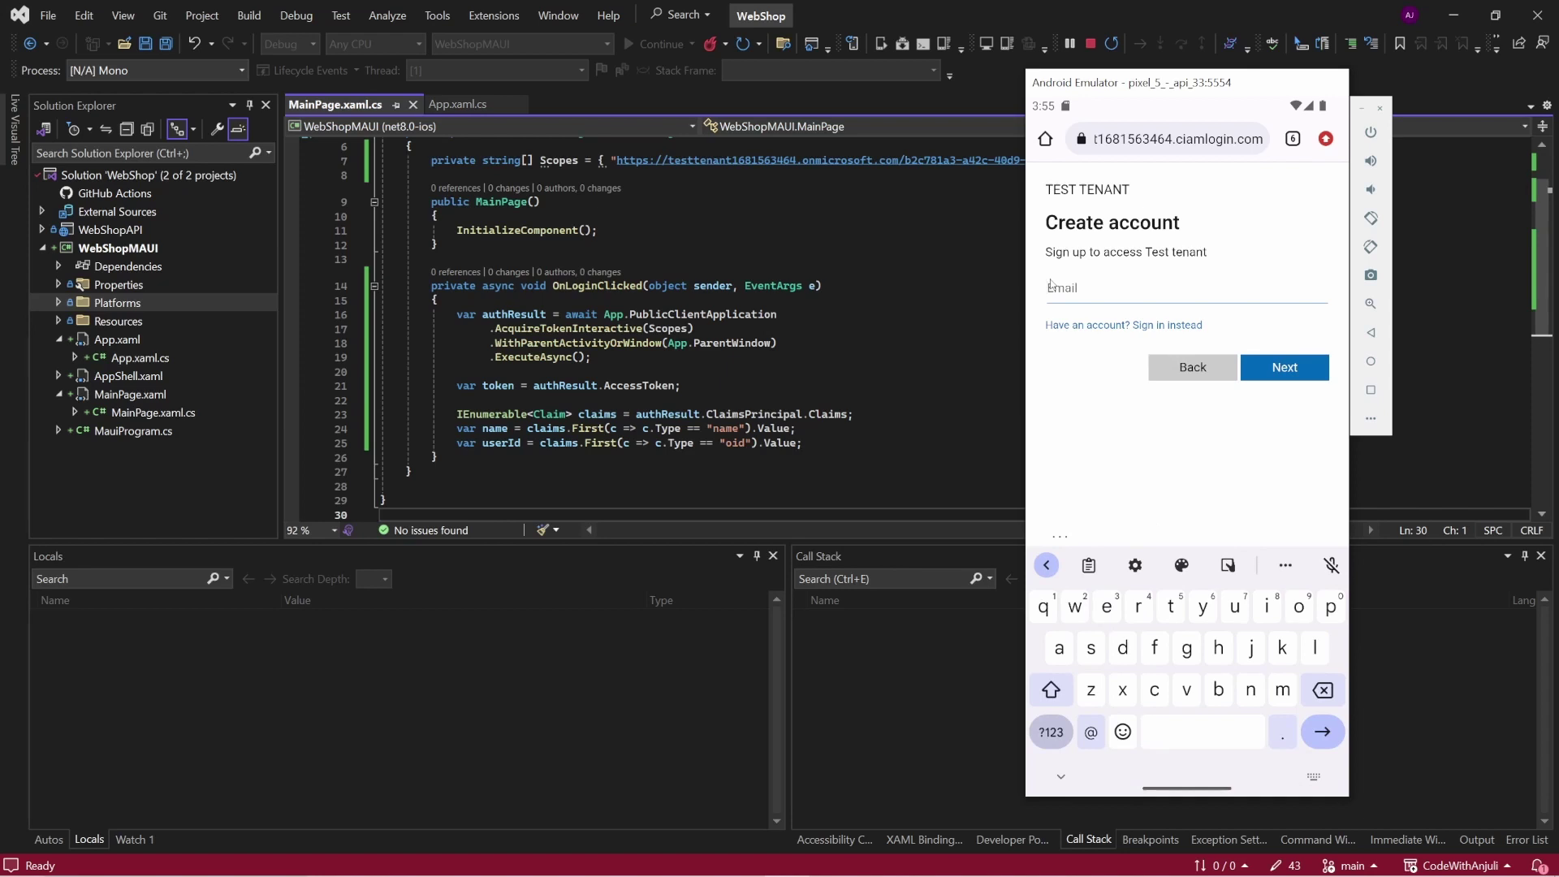
{"action": "key", "text": "ctrl+v"}
{"action": "key", "text": "Return"}
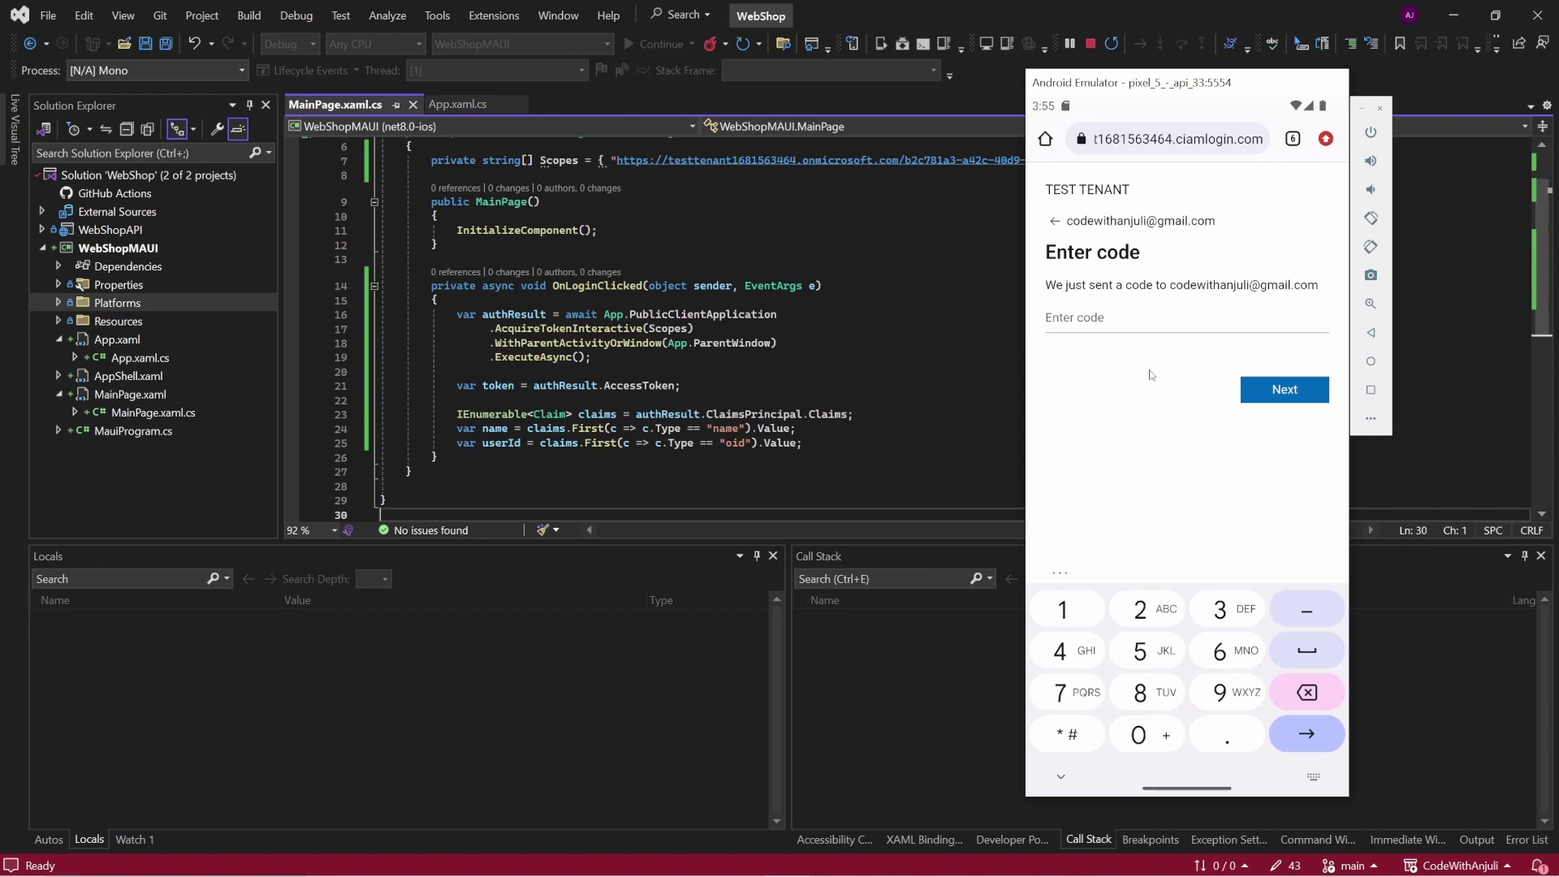
{"action": "left_click", "coordinate": [1284, 393]}
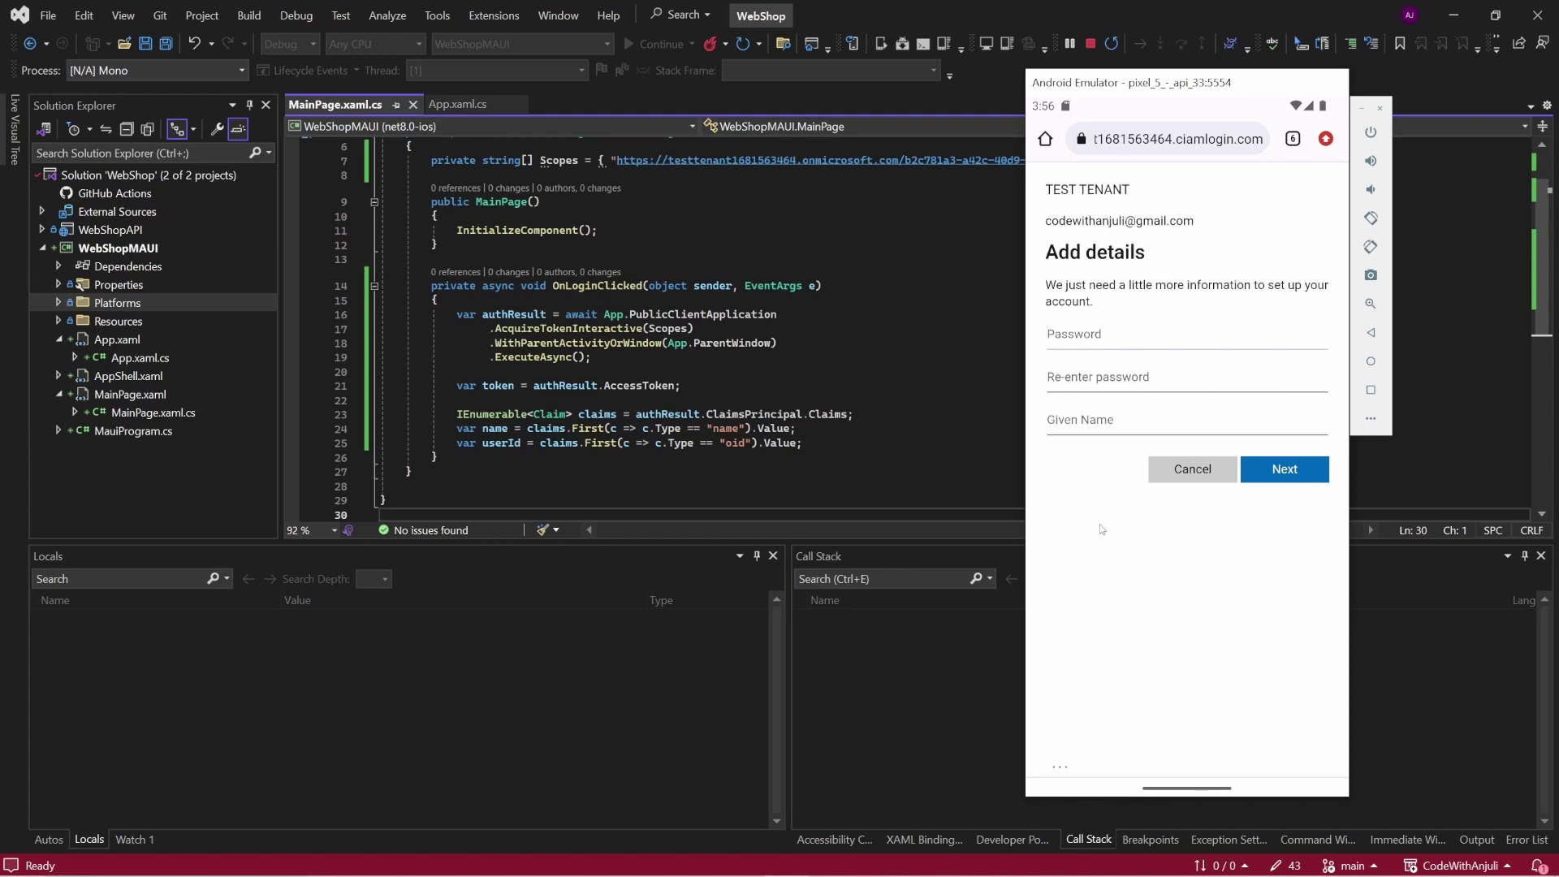
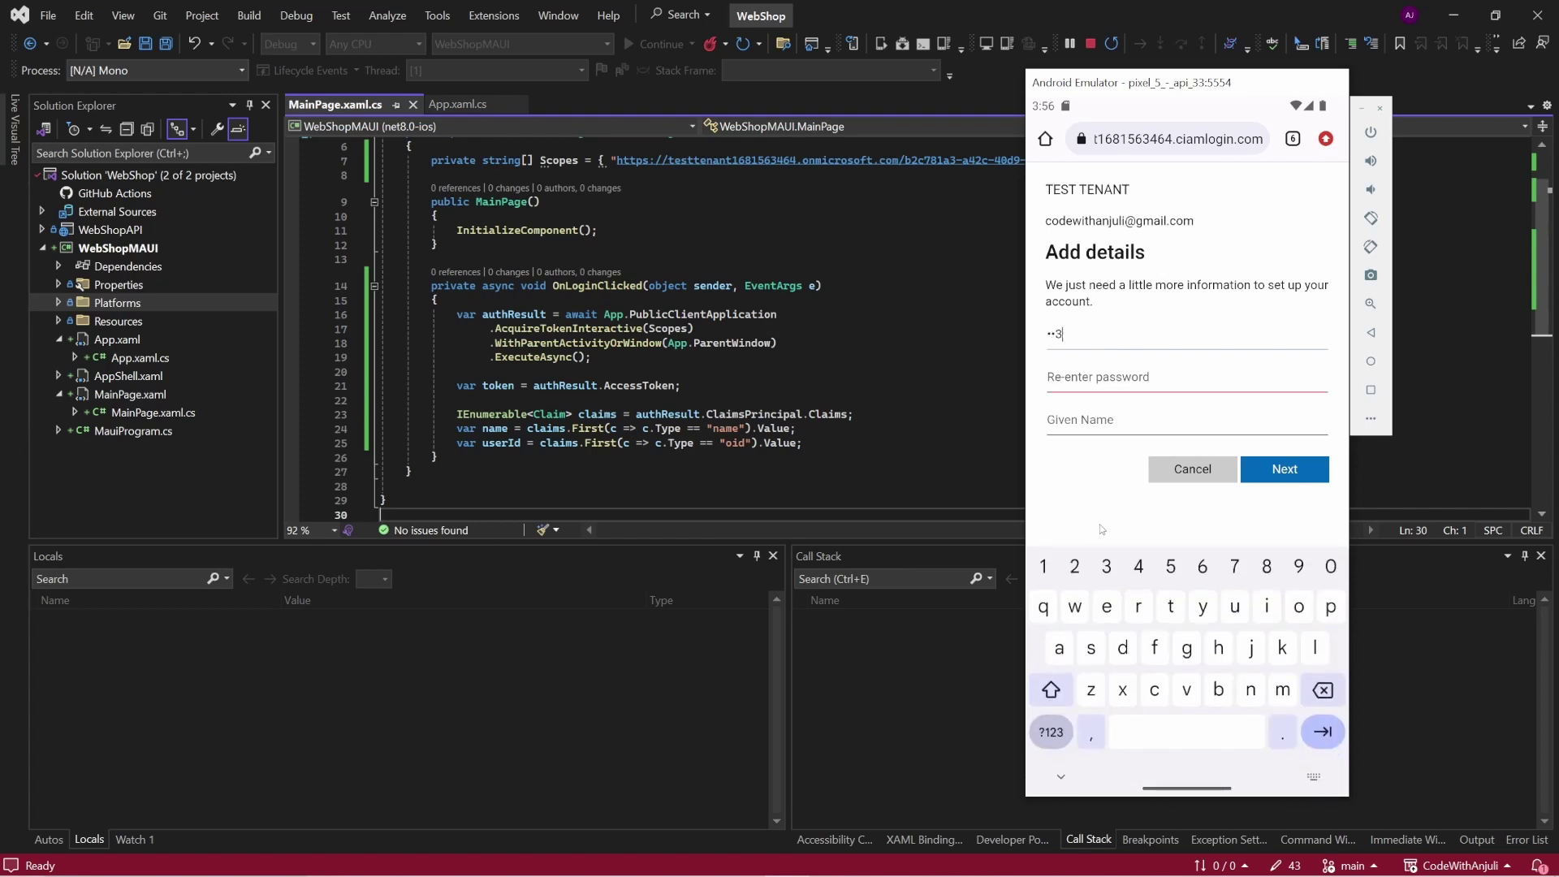
- Enter the password twice and a given name, then resubmit after correcting the weak-password error
{"action": "key", "text": "Tab"}
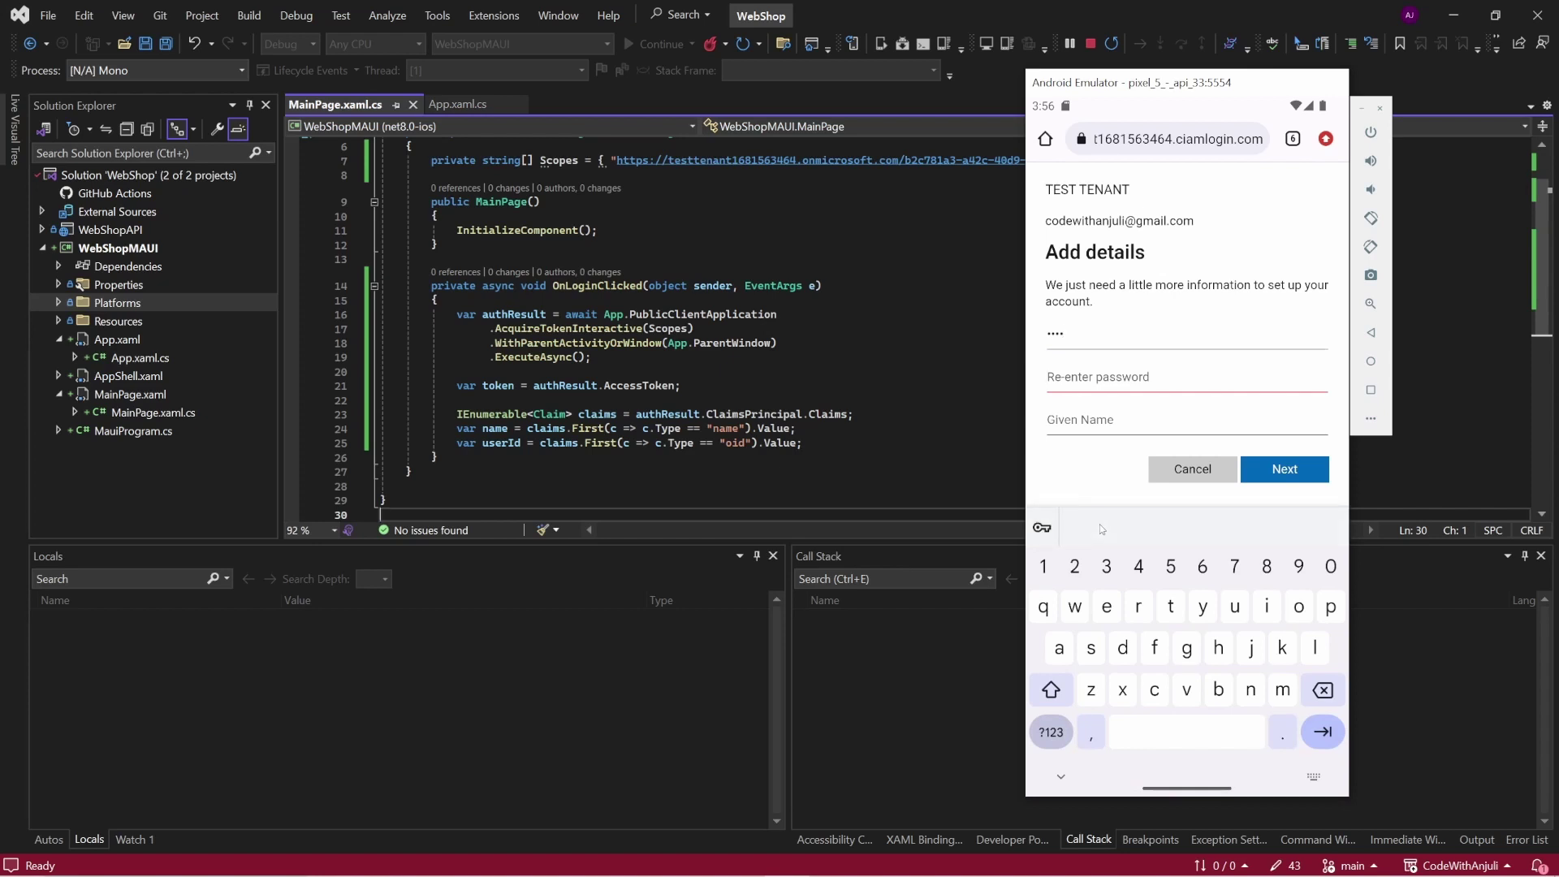
{"action": "key", "text": "Tab"}
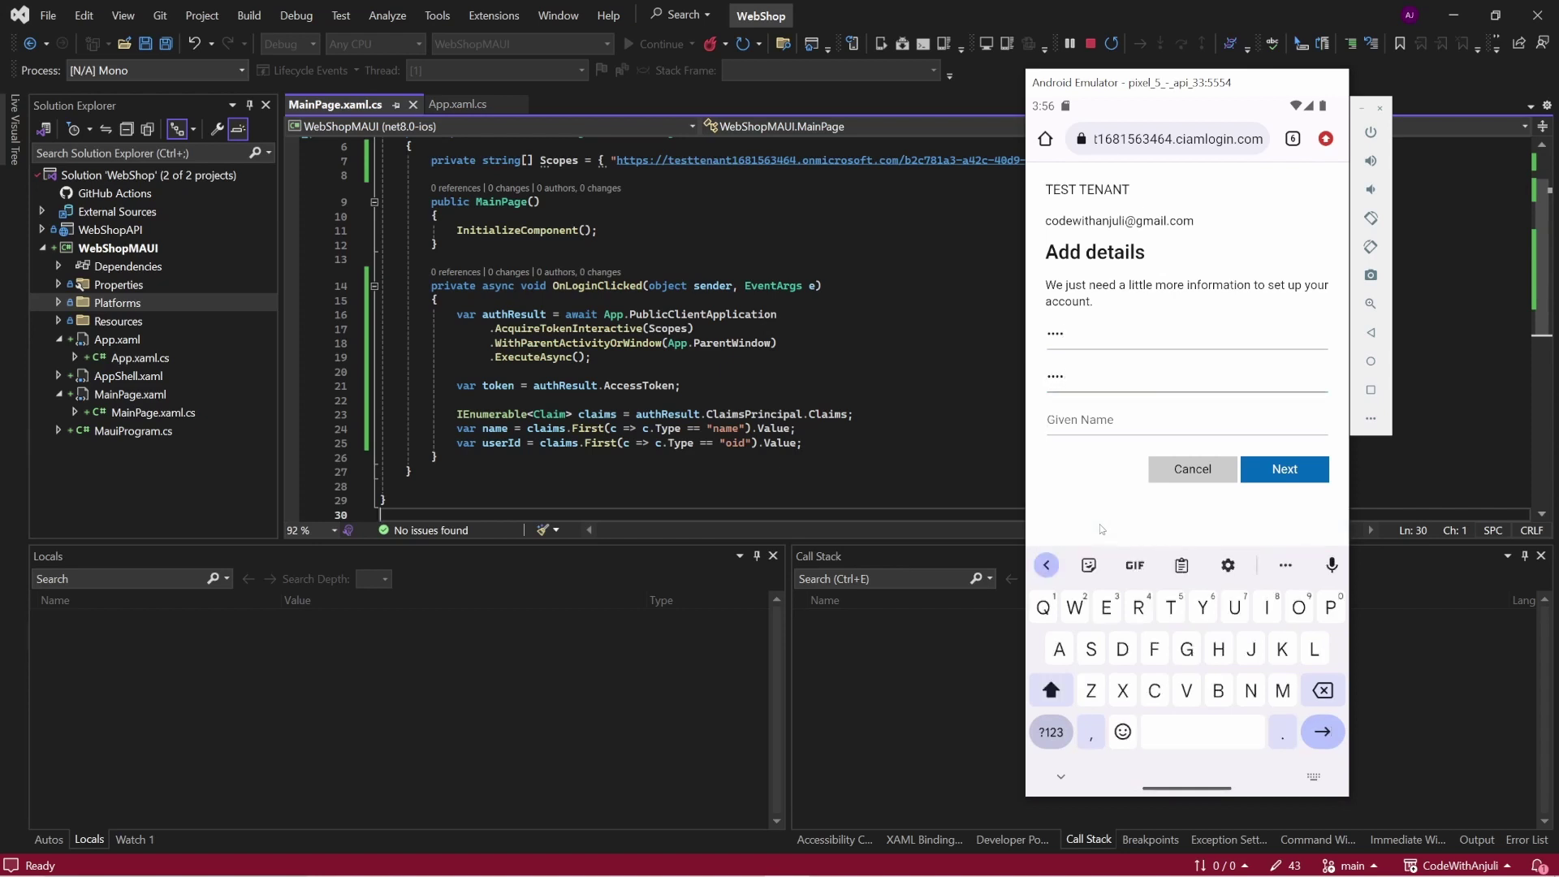
{"action": "type", "text": "Anjuli"}
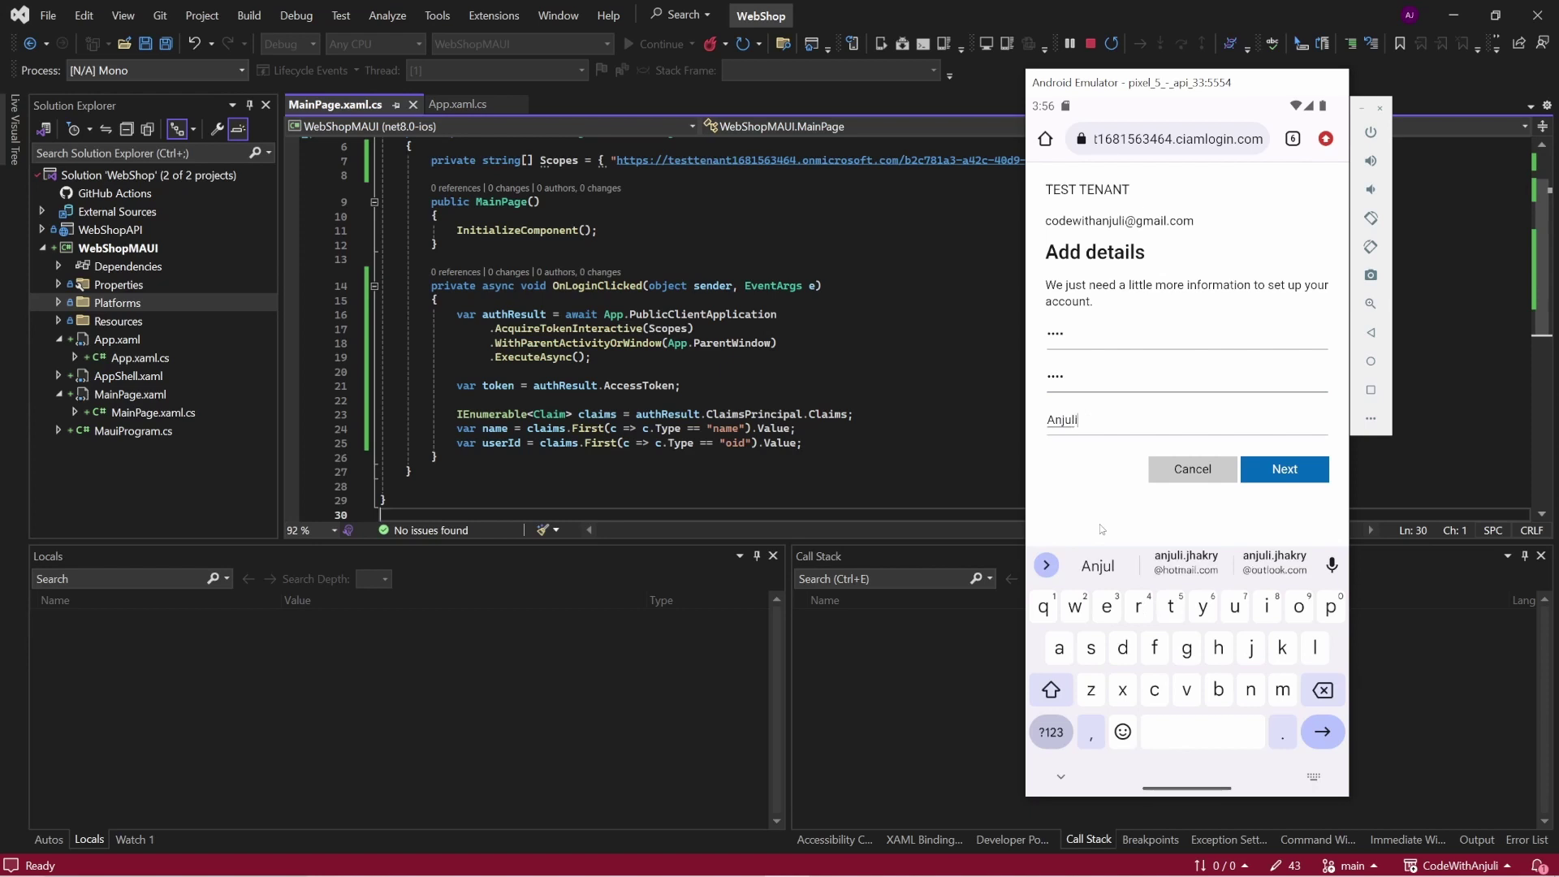
{"action": "left_click", "coordinate": [1289, 472]}
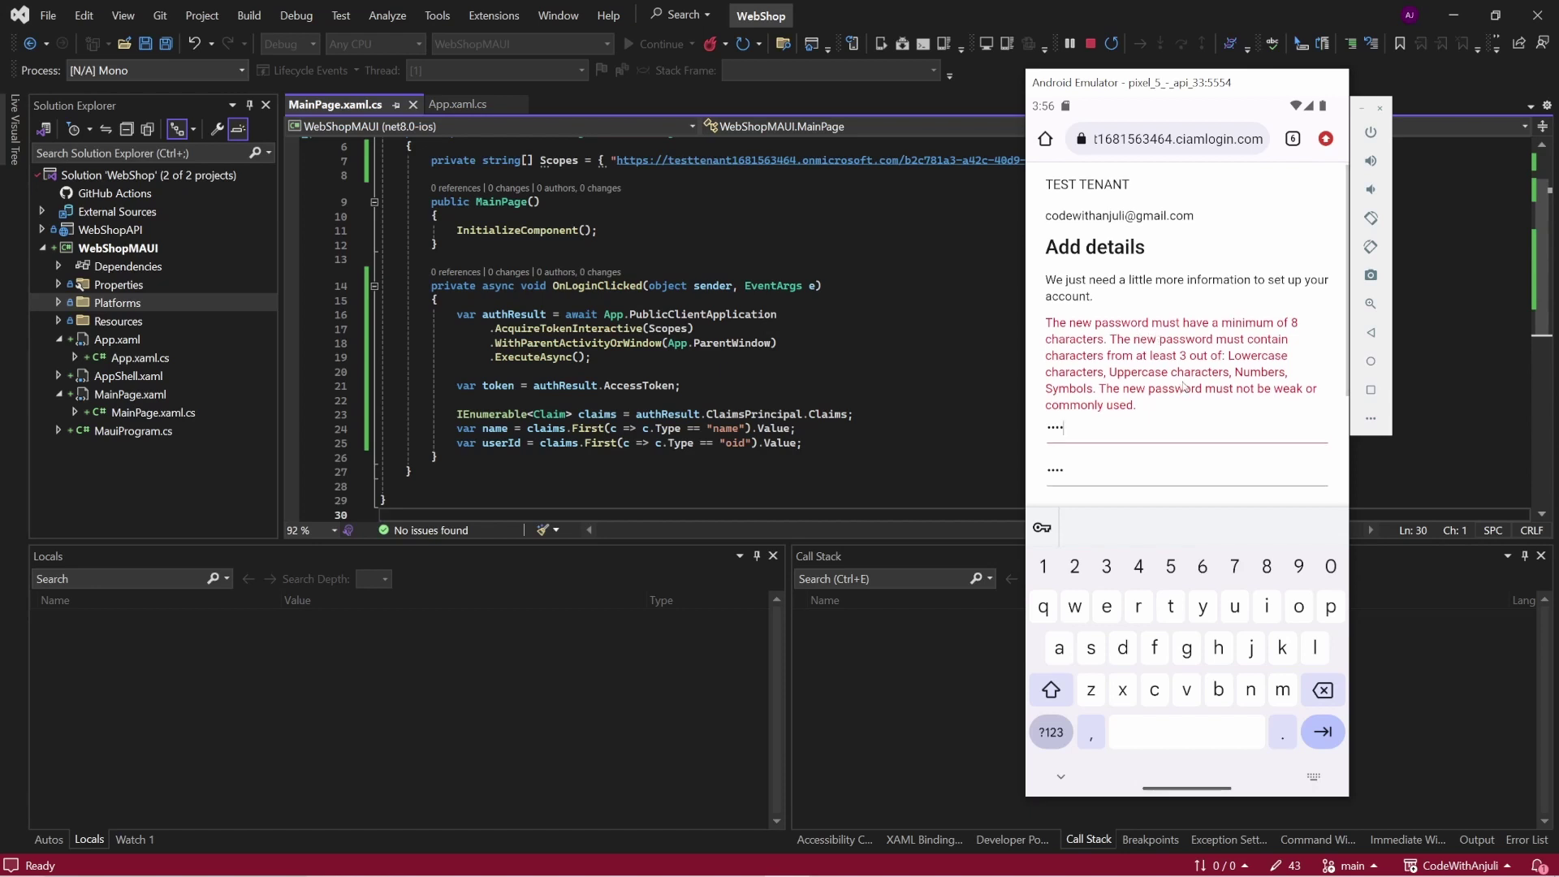
{"action": "scroll", "coordinate": [1164, 321], "scroll_direction": "down", "scroll_amount": 2}
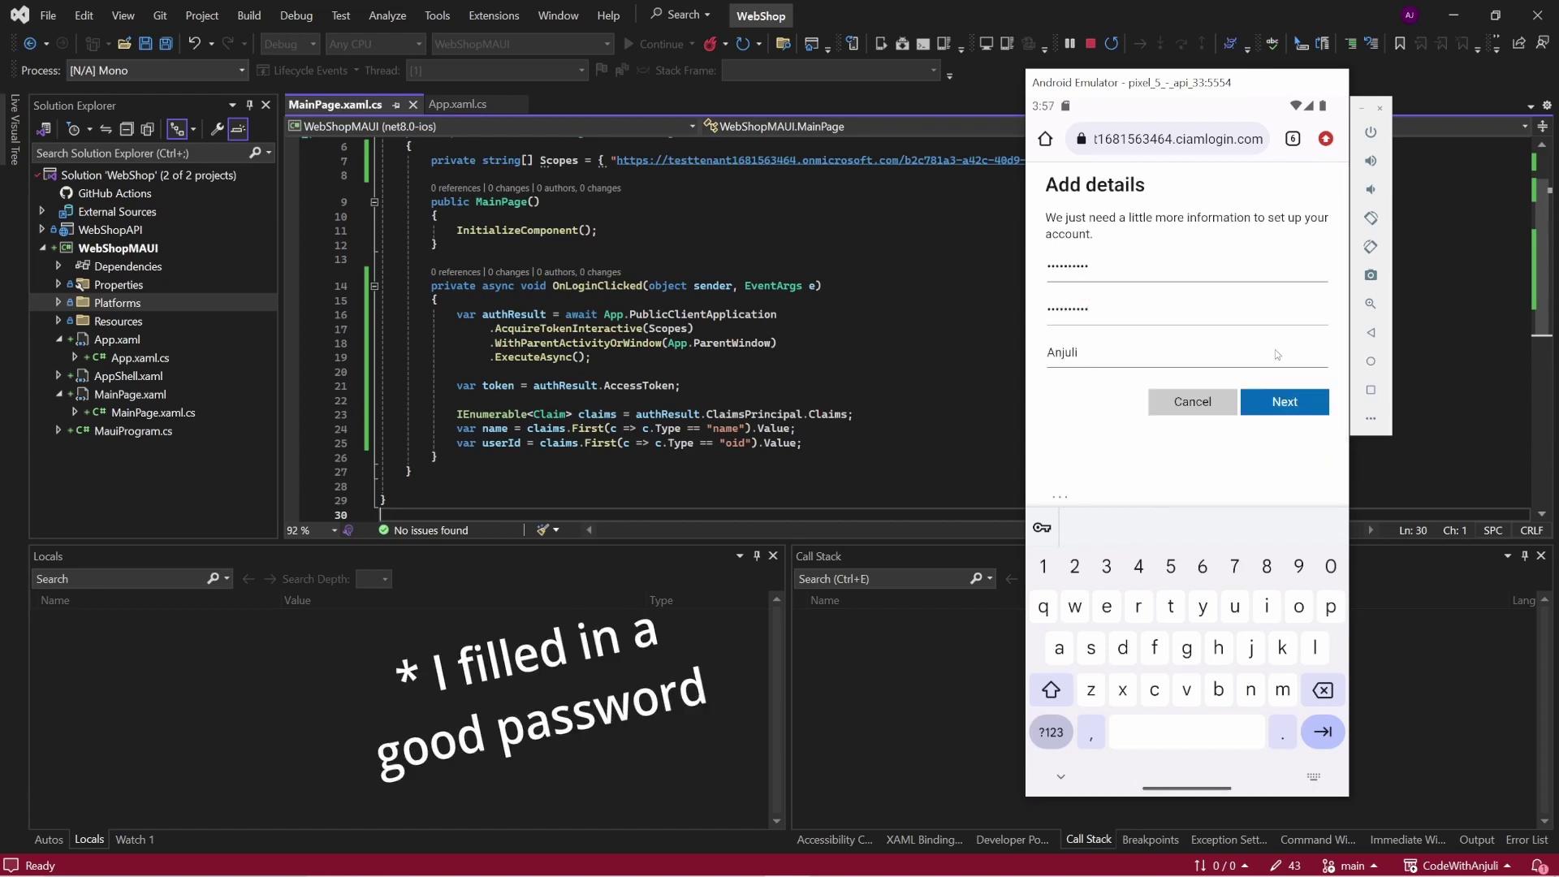
{"action": "left_click", "coordinate": [1285, 401]}
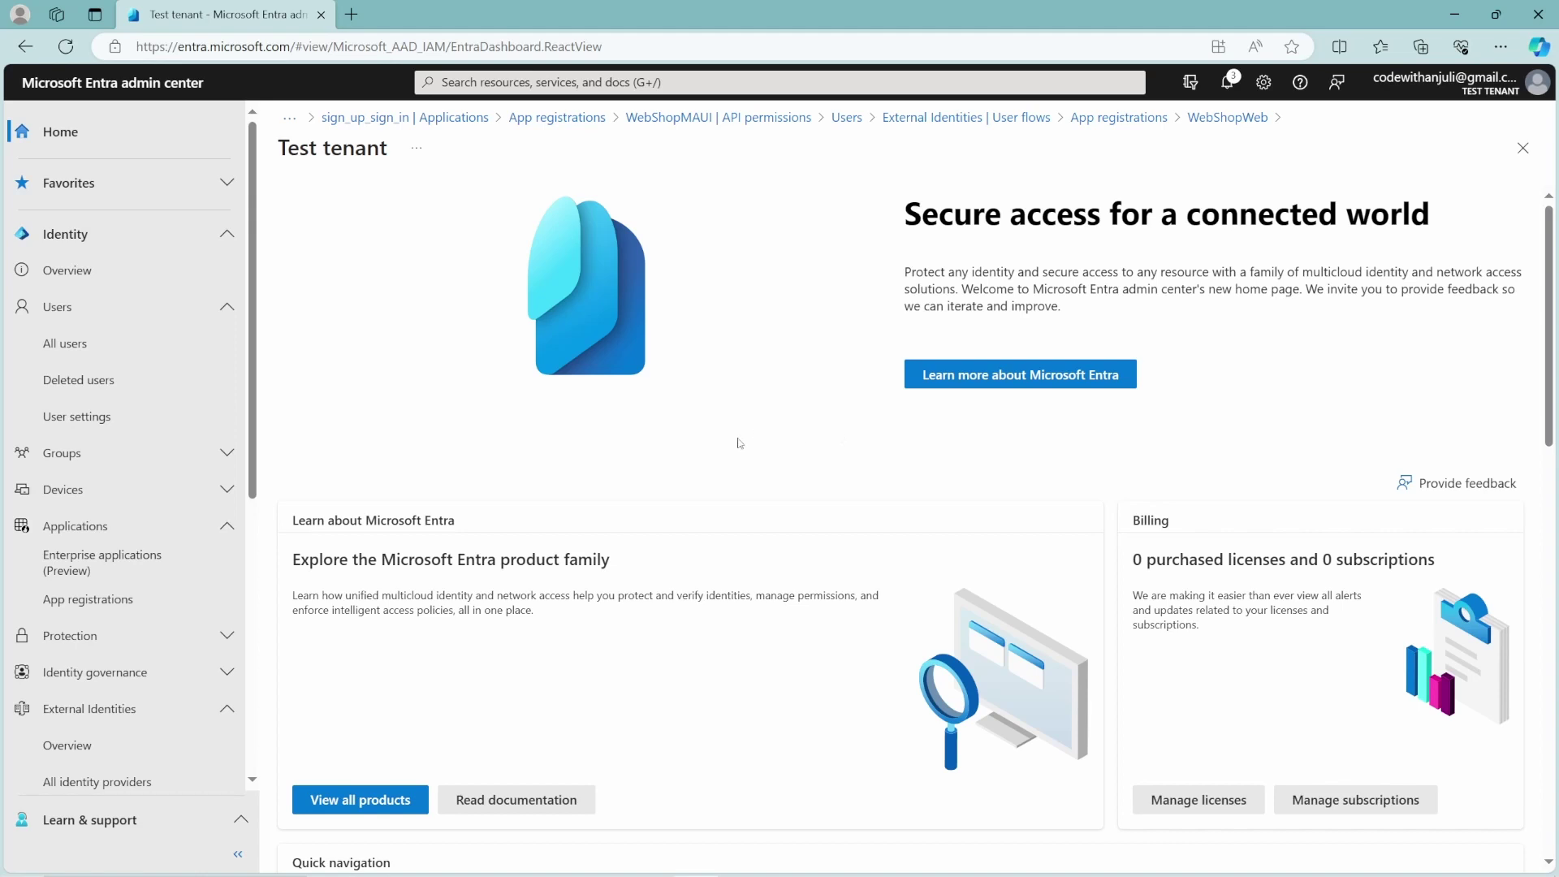
- Open the WebShopWeb app registration from App registrations and show its Authentication page
{"action": "left_click", "coordinate": [89, 599]}
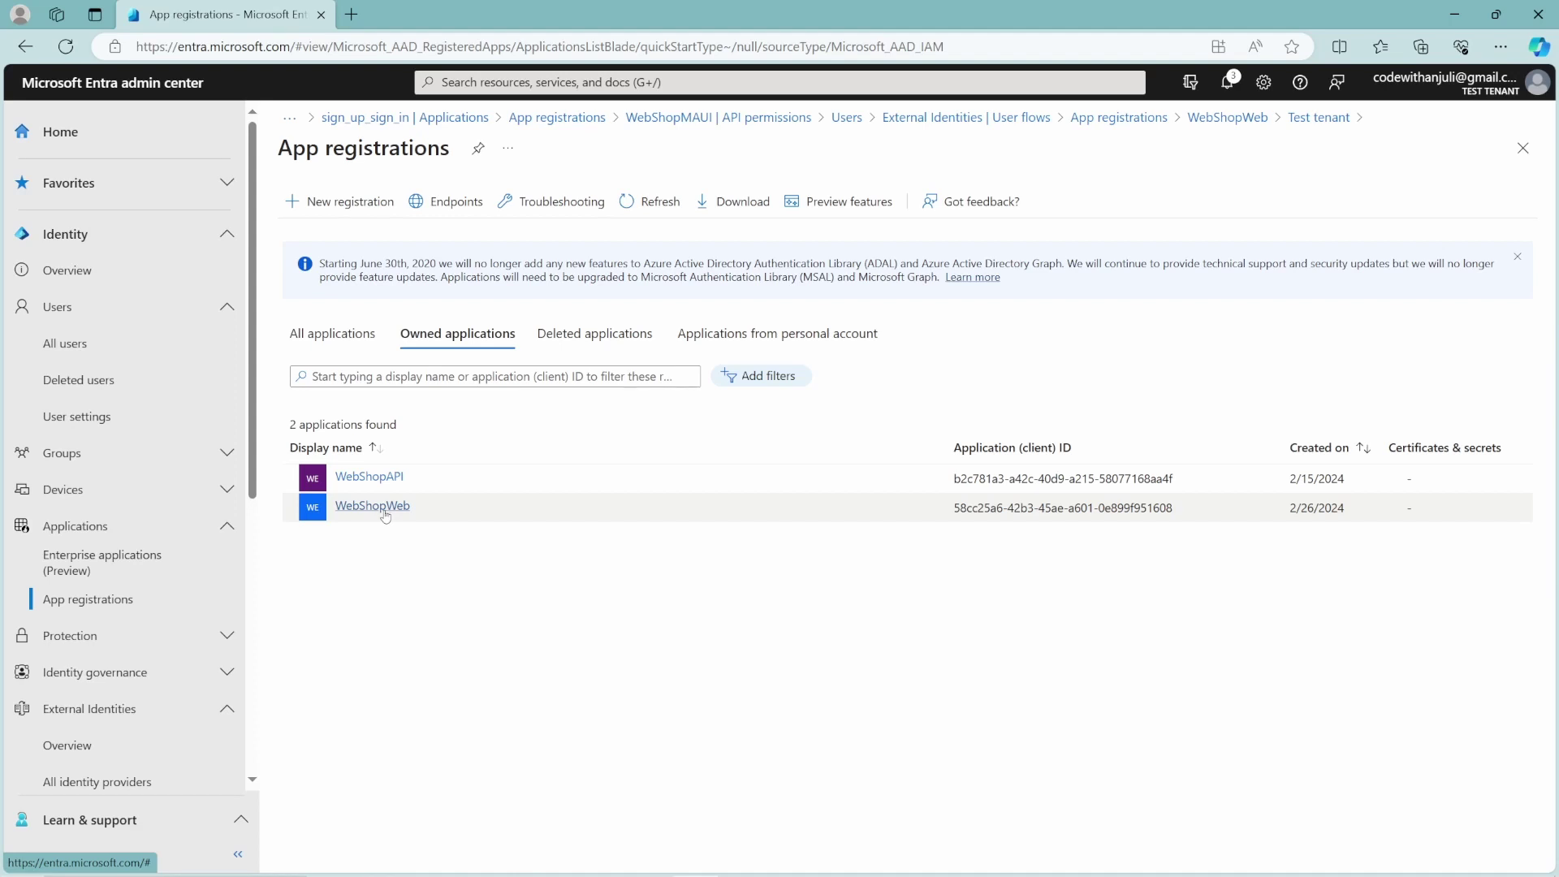
{"action": "left_click", "coordinate": [384, 512]}
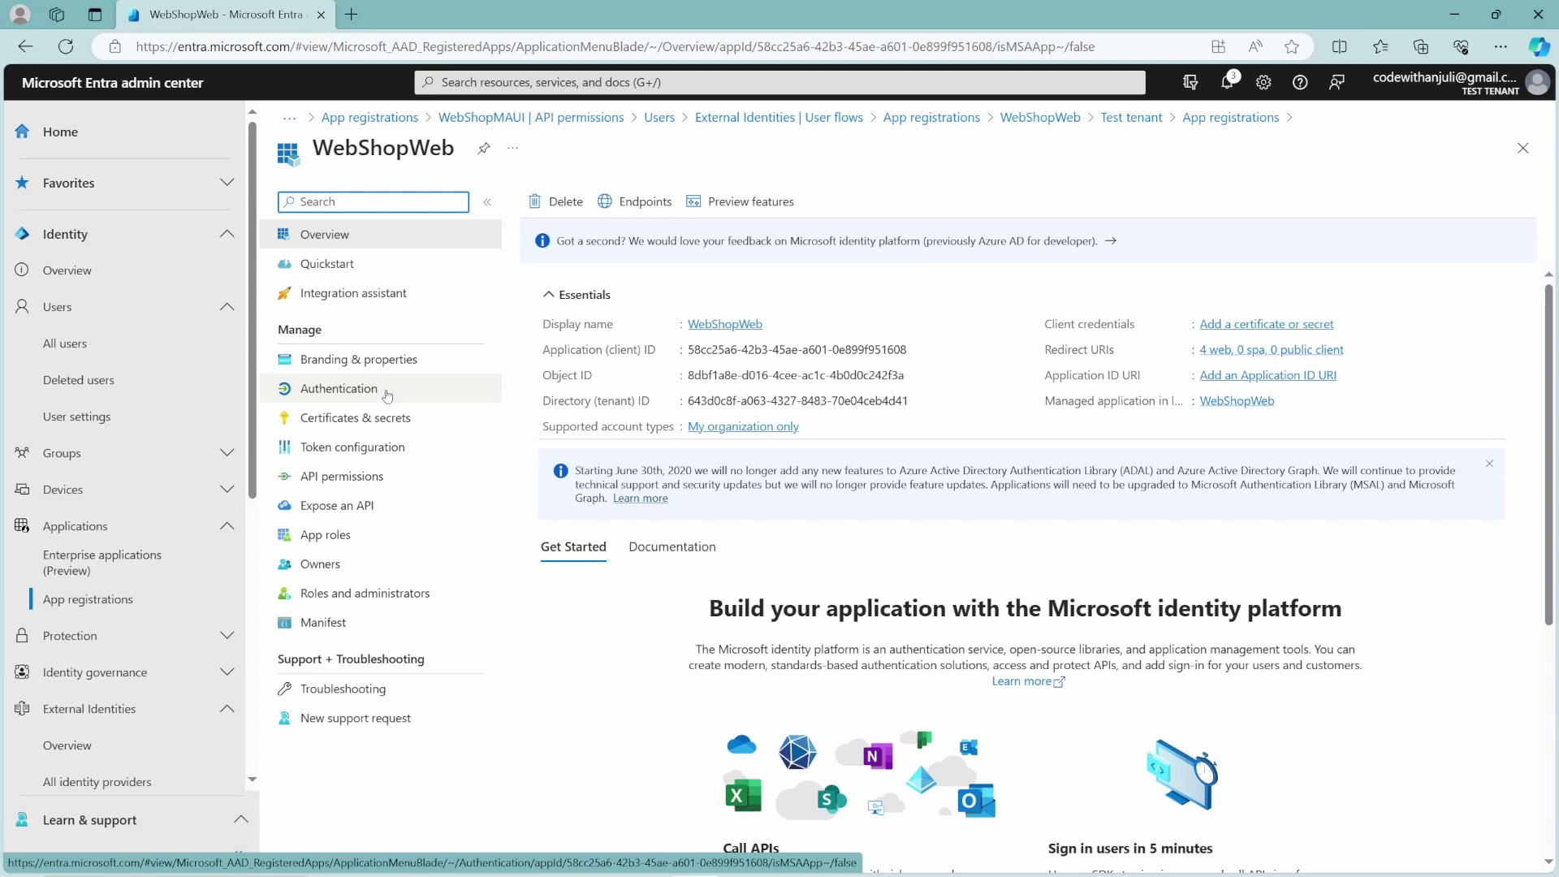
{"action": "left_click", "coordinate": [339, 389]}
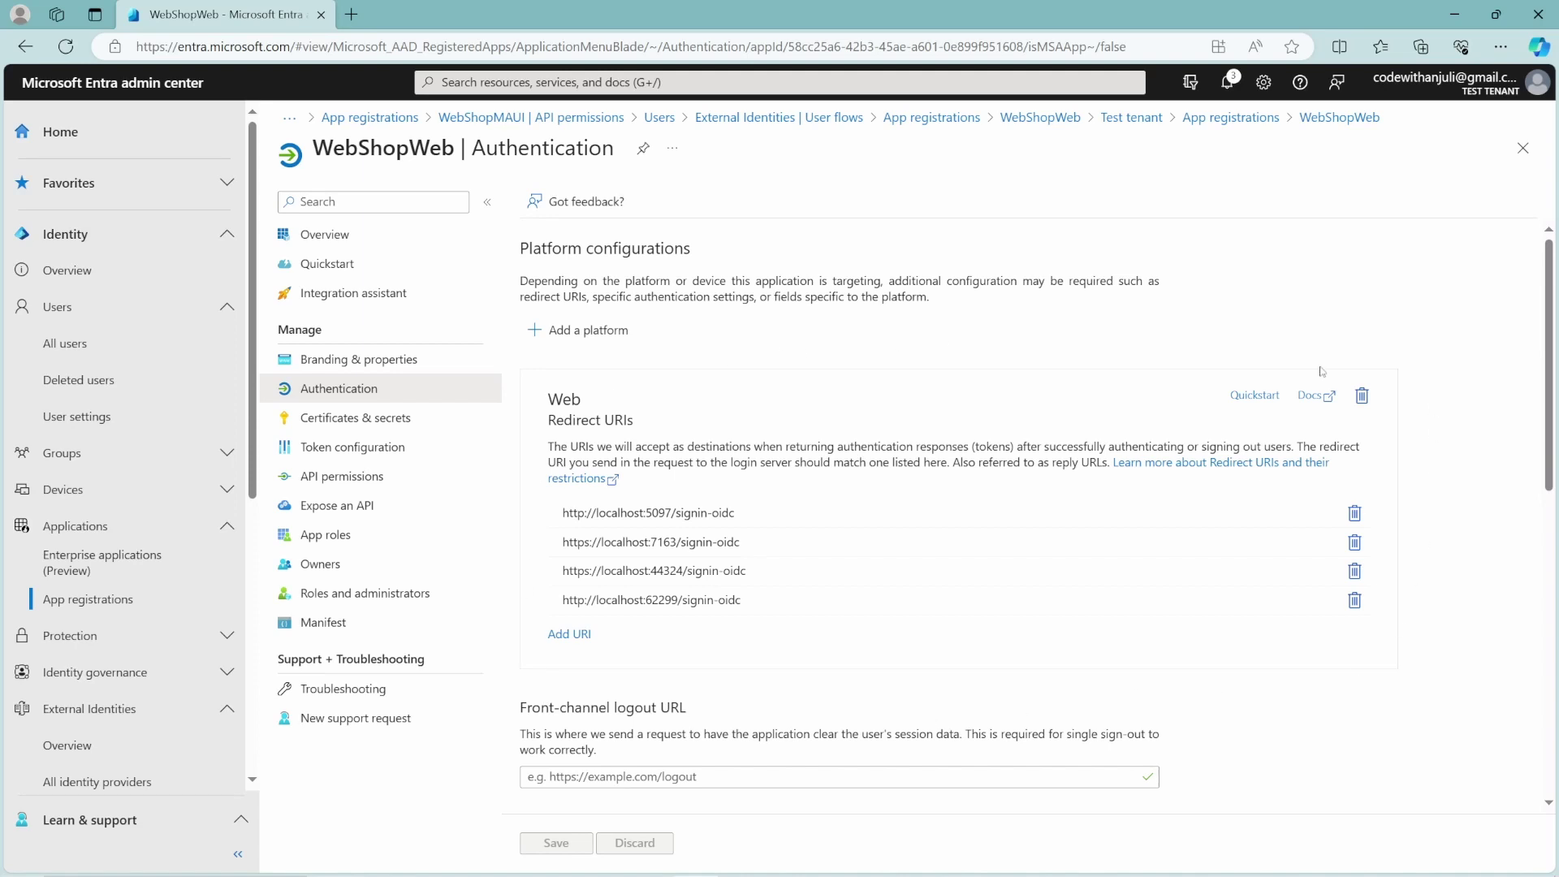
{"action": "left_click", "coordinate": [597, 342]}
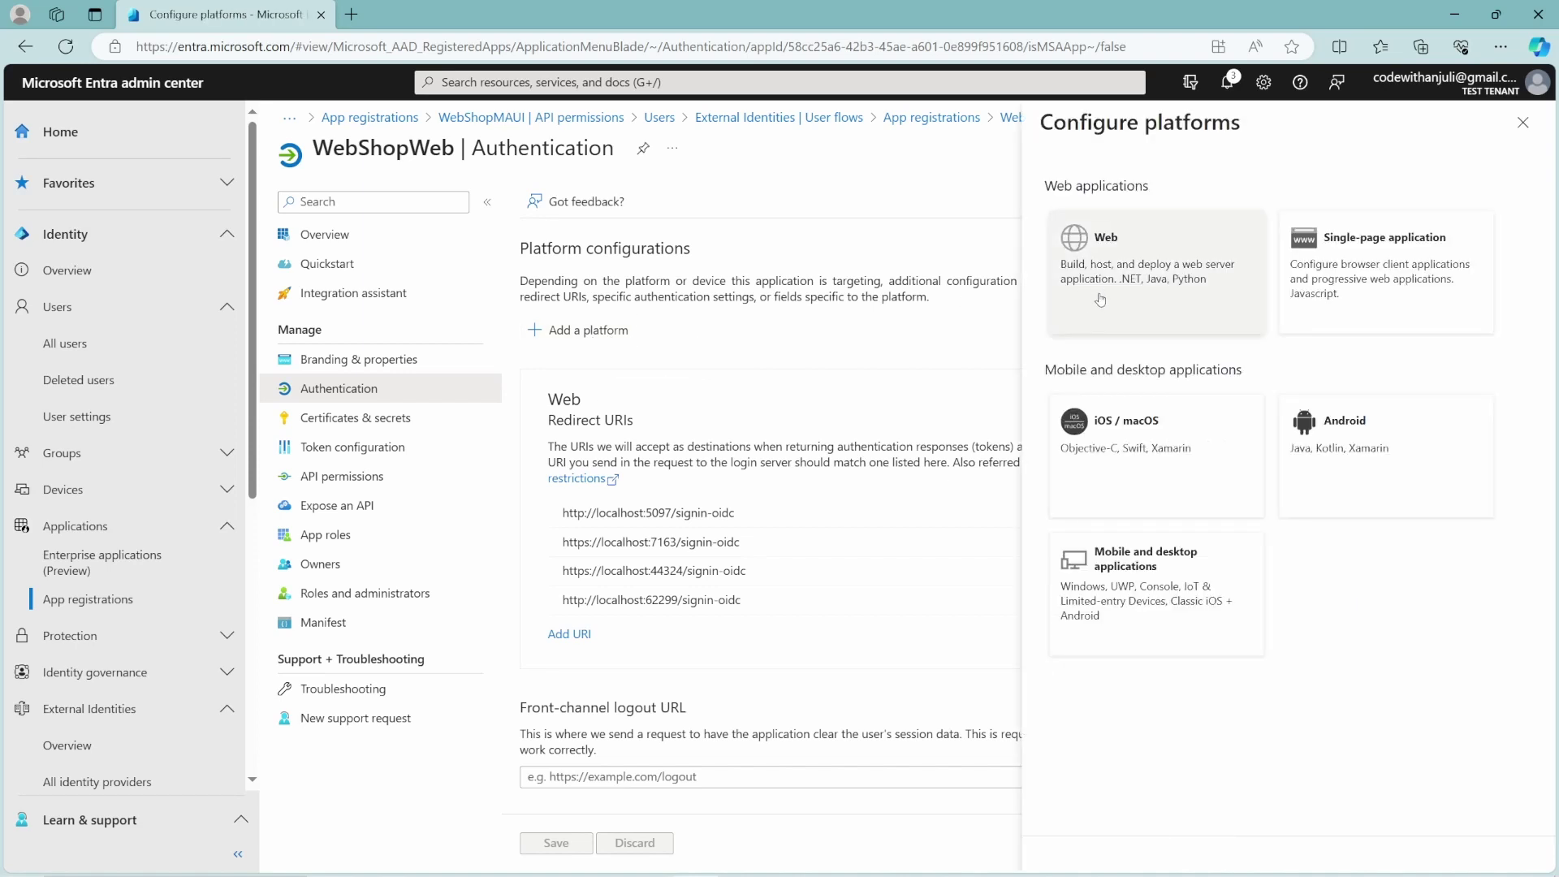
{"action": "left_click", "coordinate": [1115, 244]}
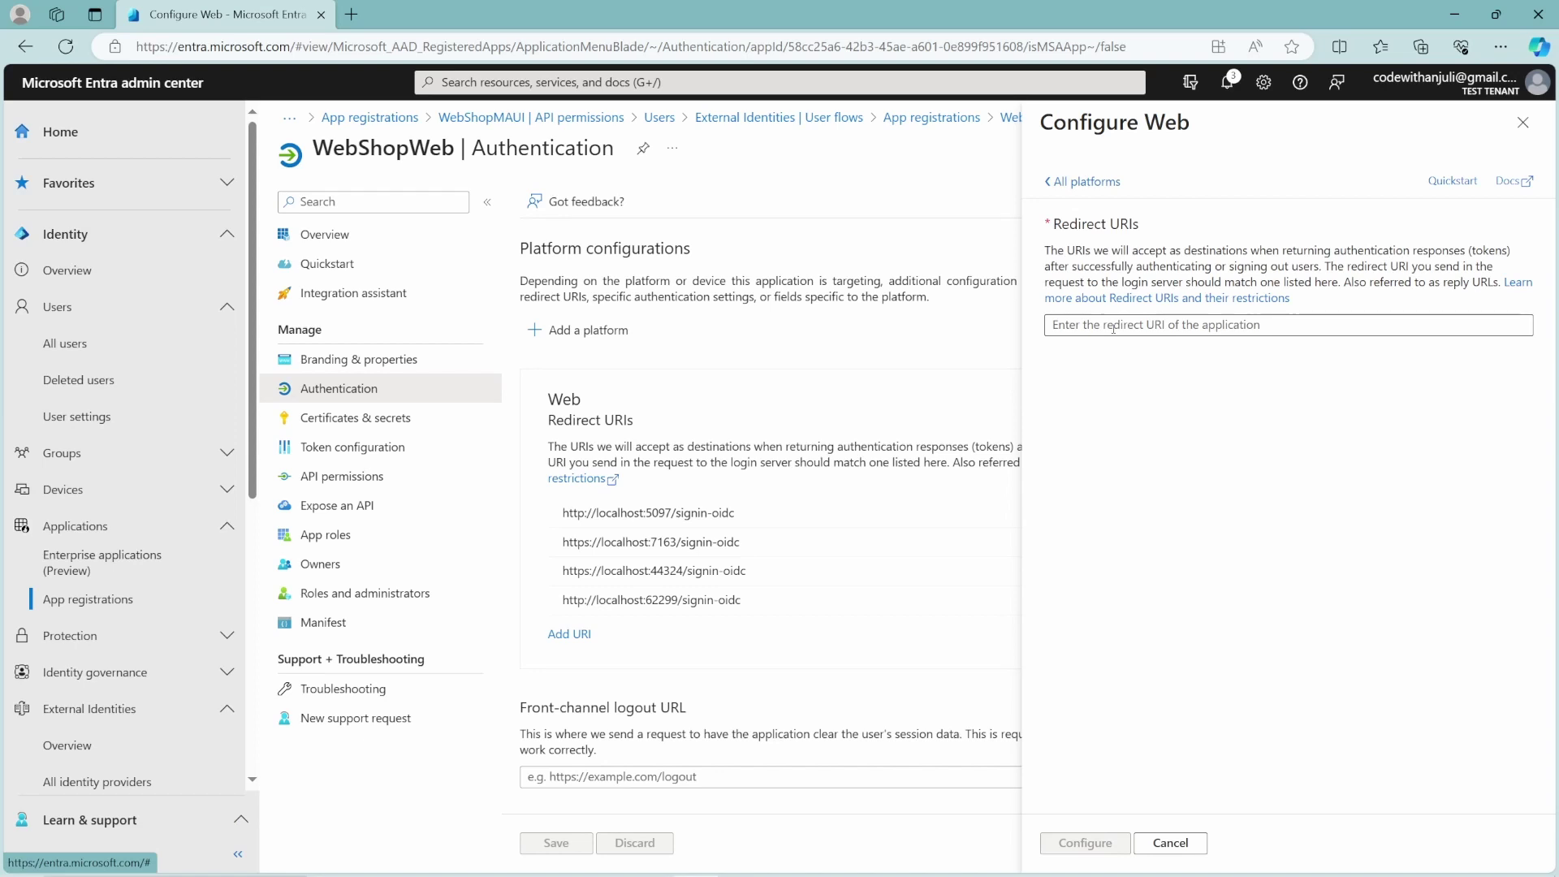
{"action": "left_click", "coordinate": [1121, 326]}
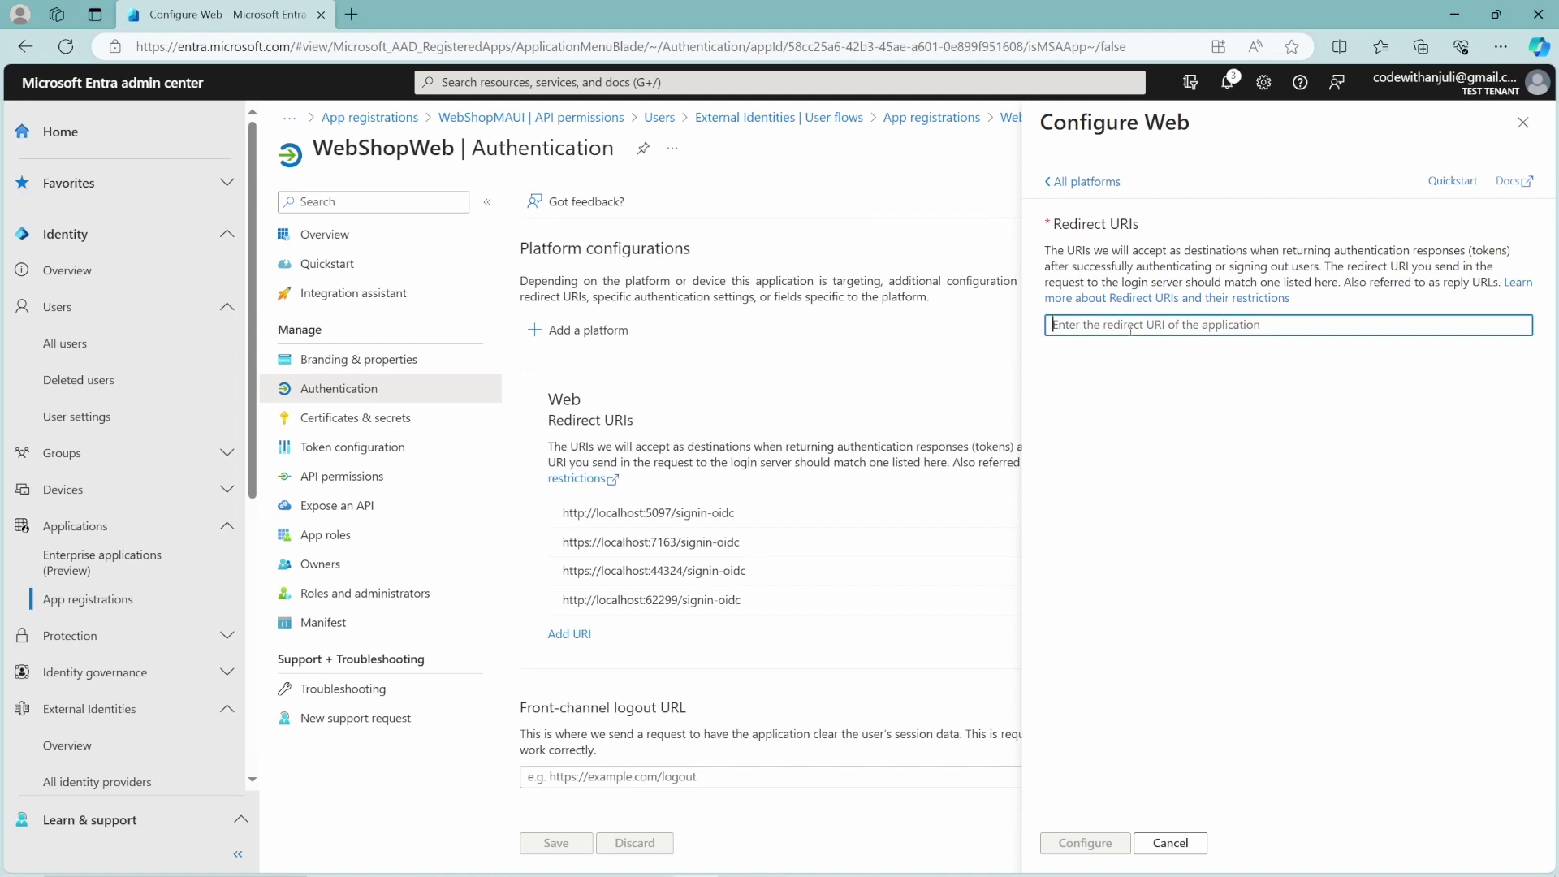
{"action": "key", "text": "alt+Tab"}
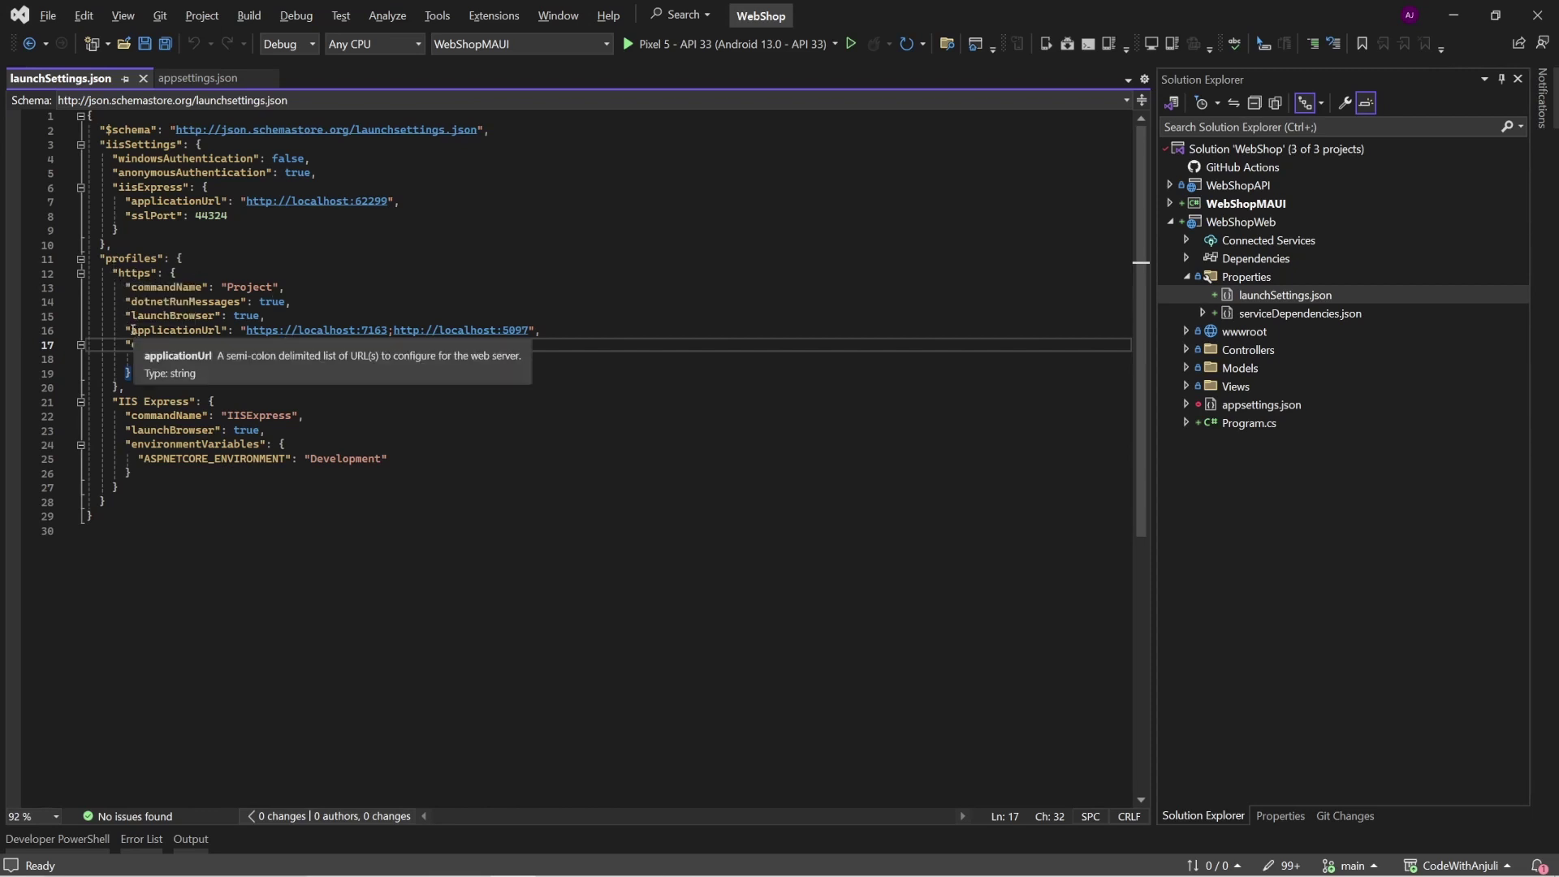
{"action": "left_click_drag", "start_coordinate": [132, 331], "coordinate": [388, 333]}
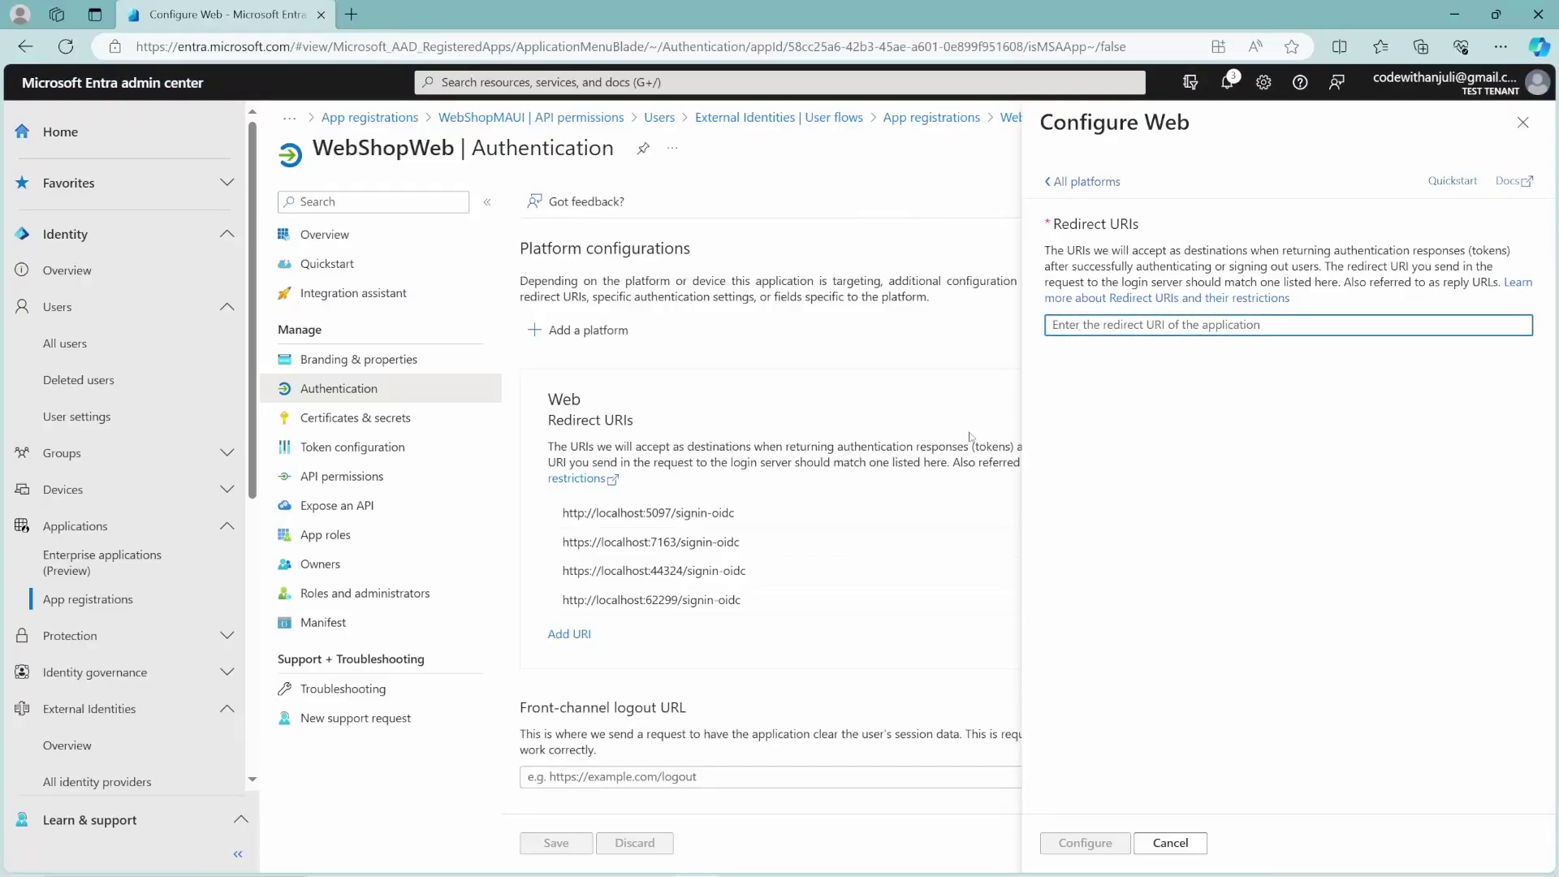
{"action": "left_click", "coordinate": [682, 546]}
{"action": "left_click", "coordinate": [724, 365]}
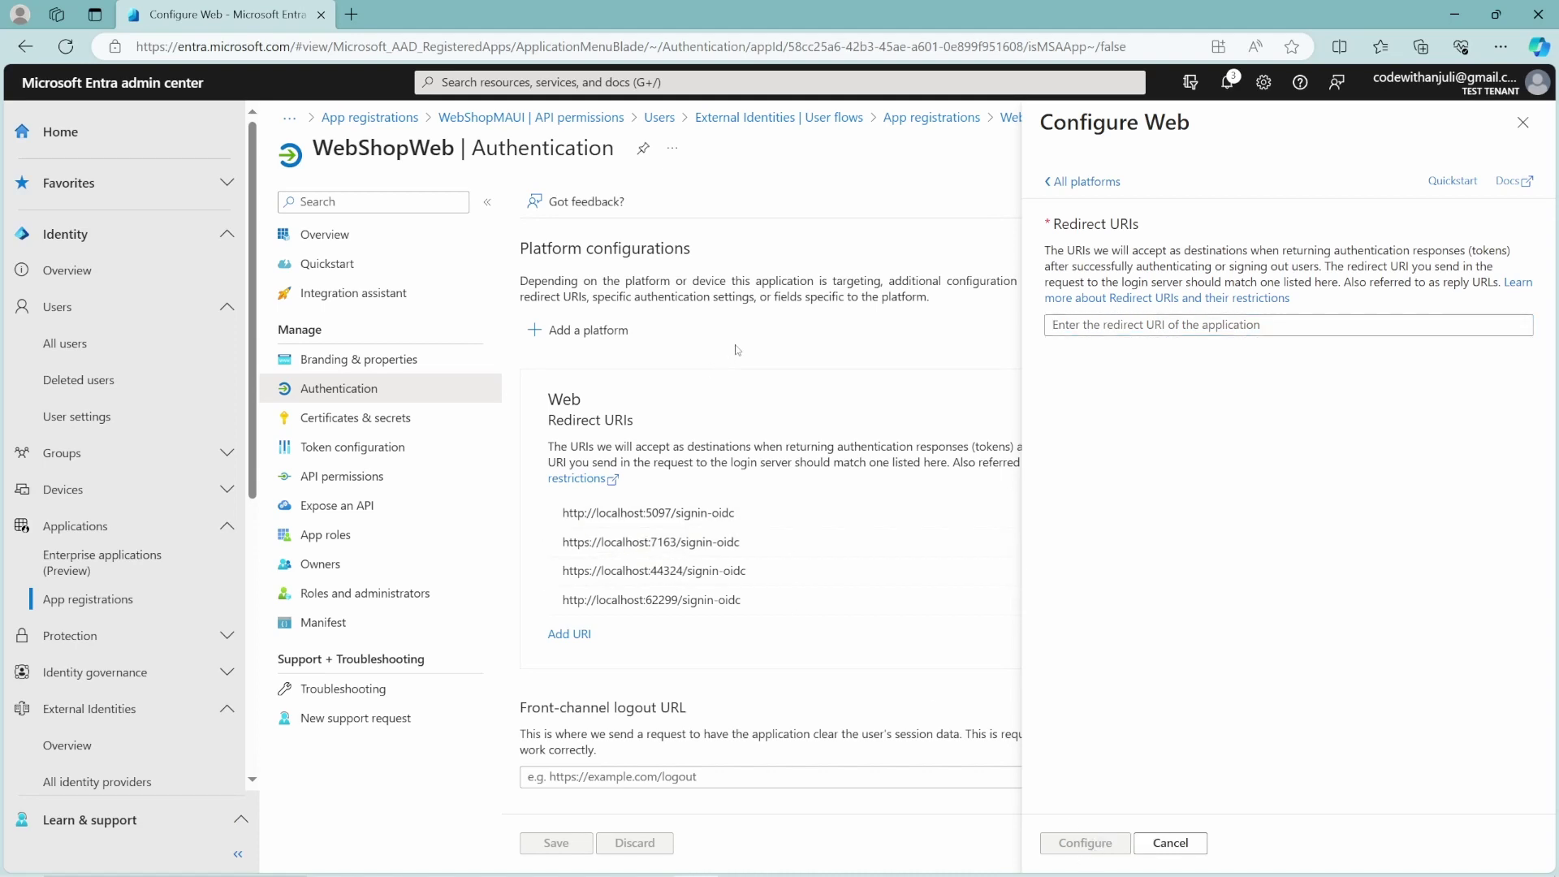
{"action": "left_click", "coordinate": [1523, 123]}
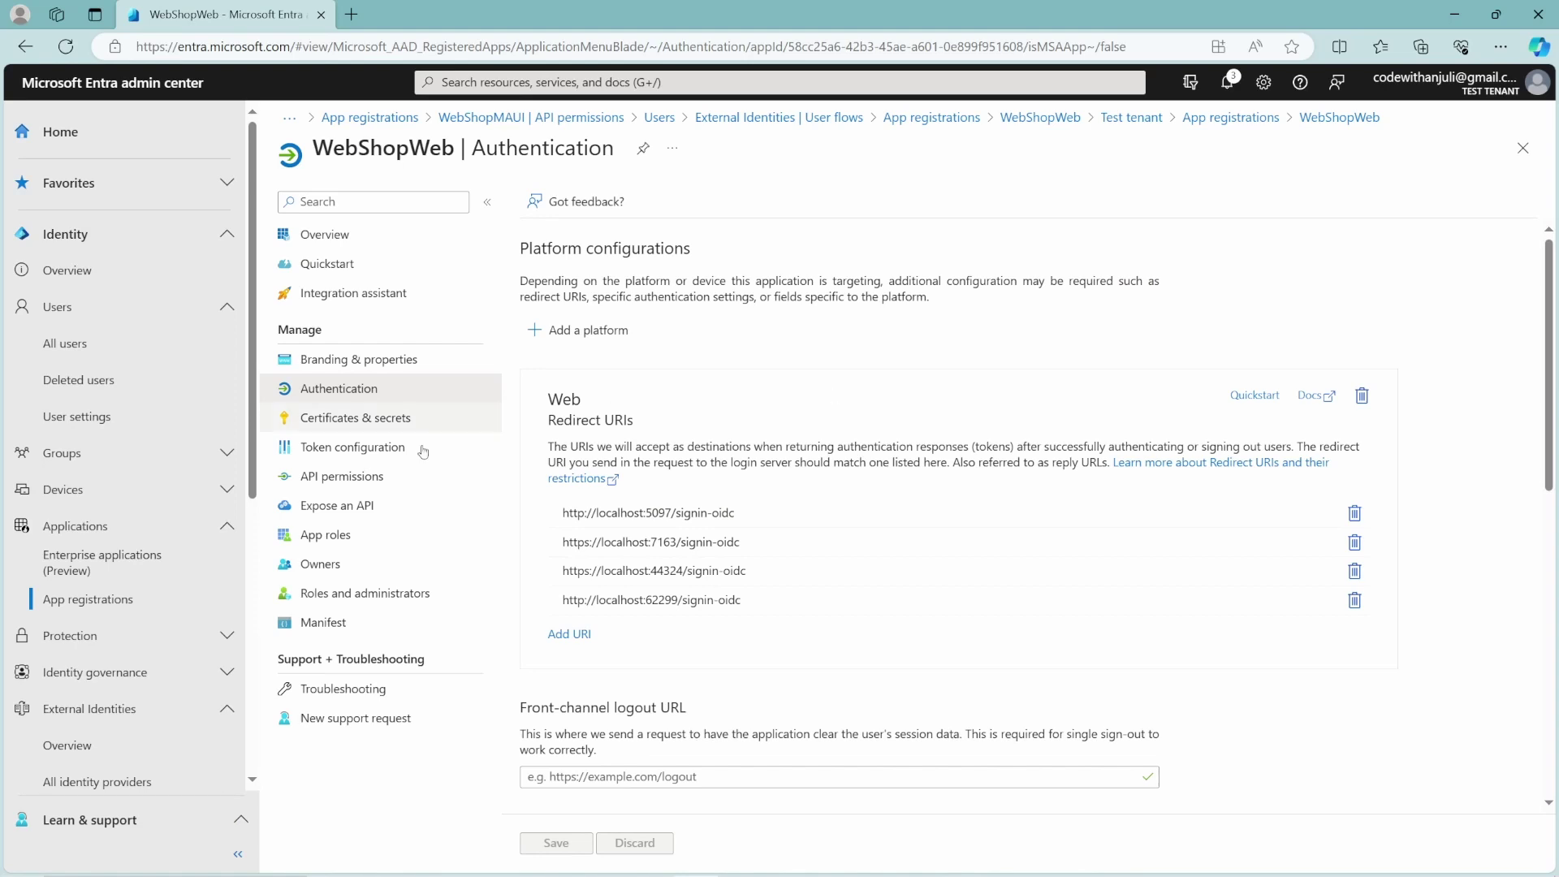
- Add the delegated WebShopAPI access_as_user permission to WebShopWeb from My APIs
{"action": "left_click", "coordinate": [342, 476]}
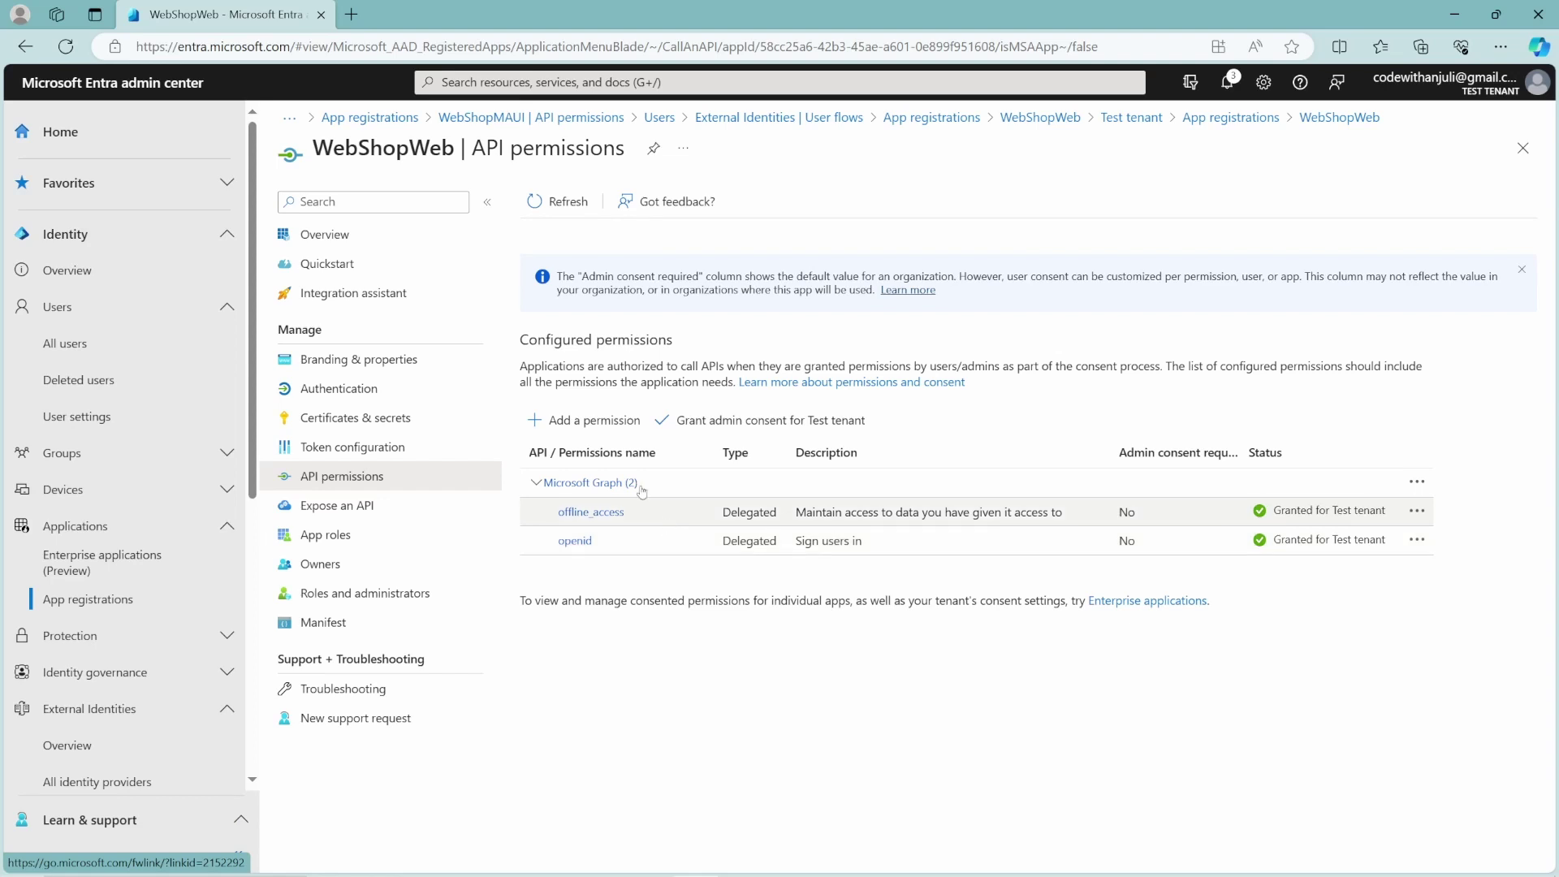
{"action": "left_click", "coordinate": [583, 420]}
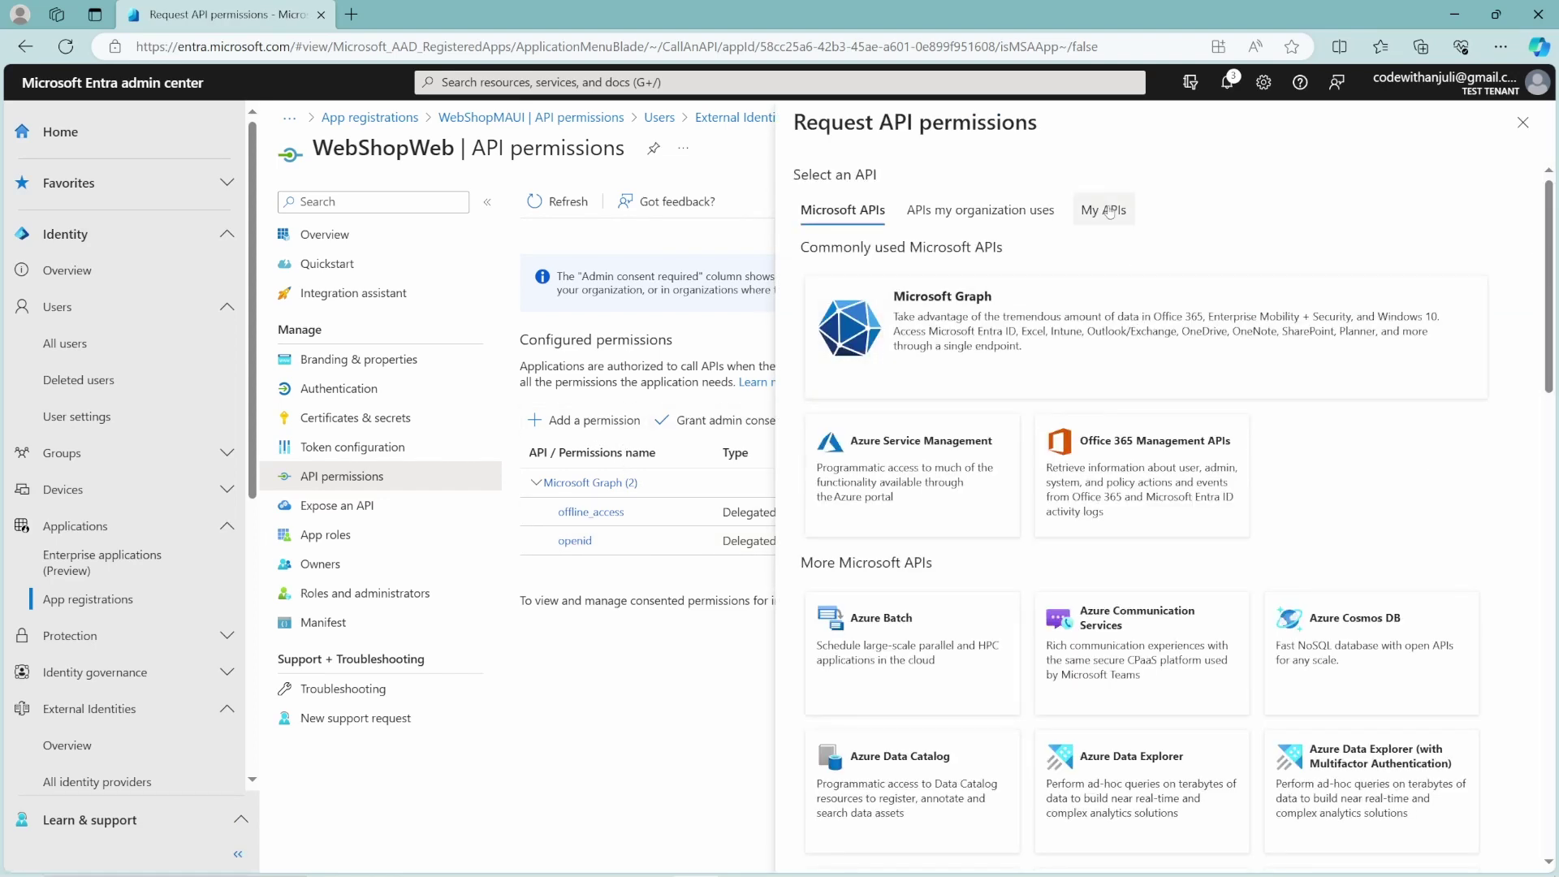
{"action": "left_click", "coordinate": [1109, 213]}
{"action": "left_click", "coordinate": [846, 321]}
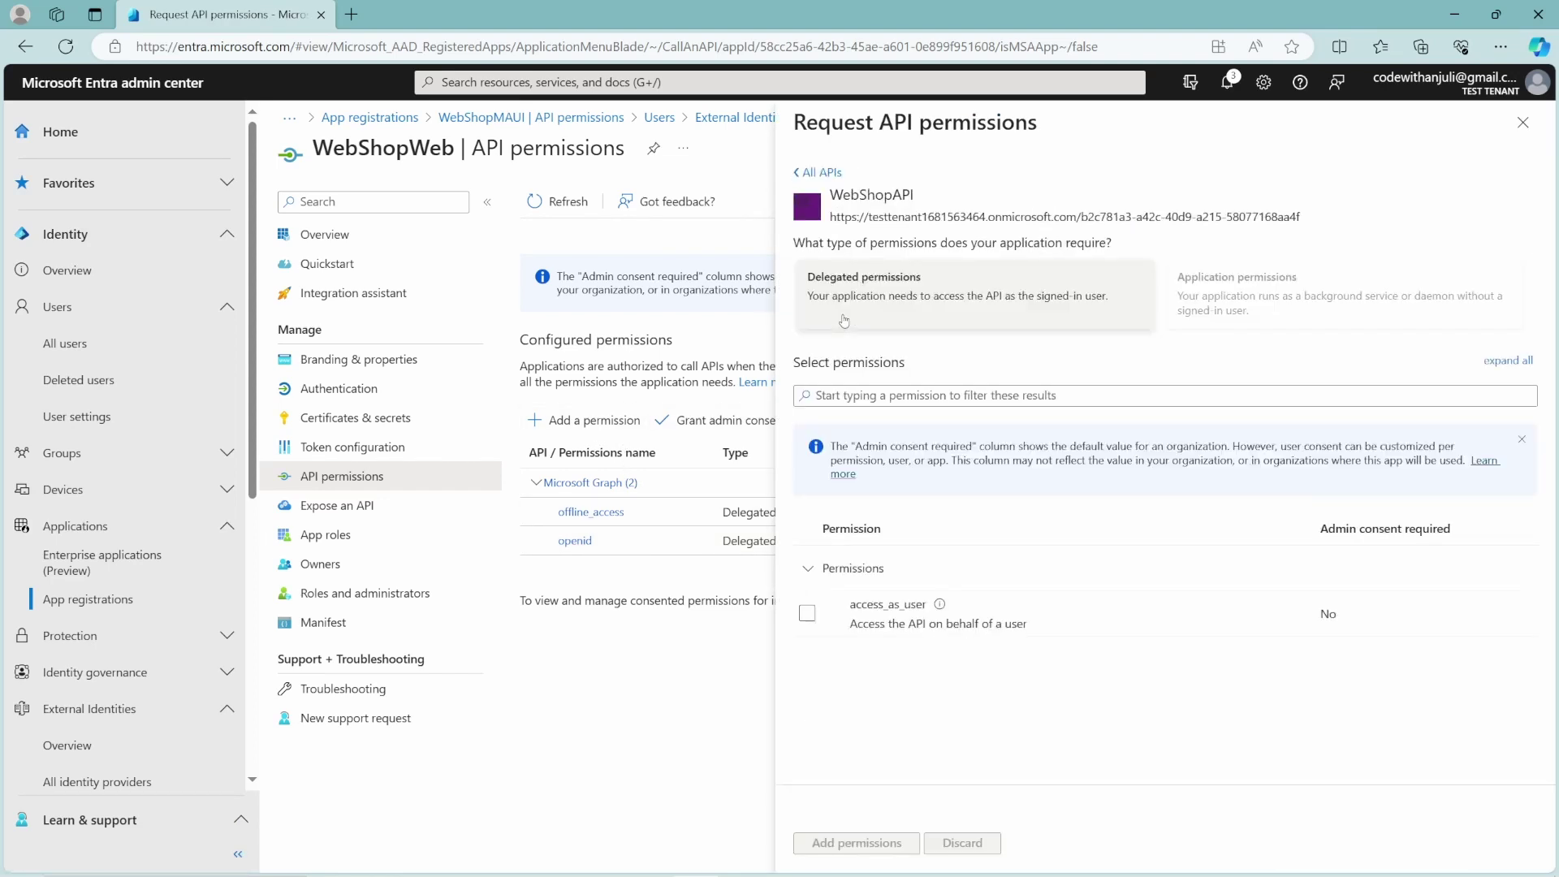
{"action": "left_click", "coordinate": [807, 614]}
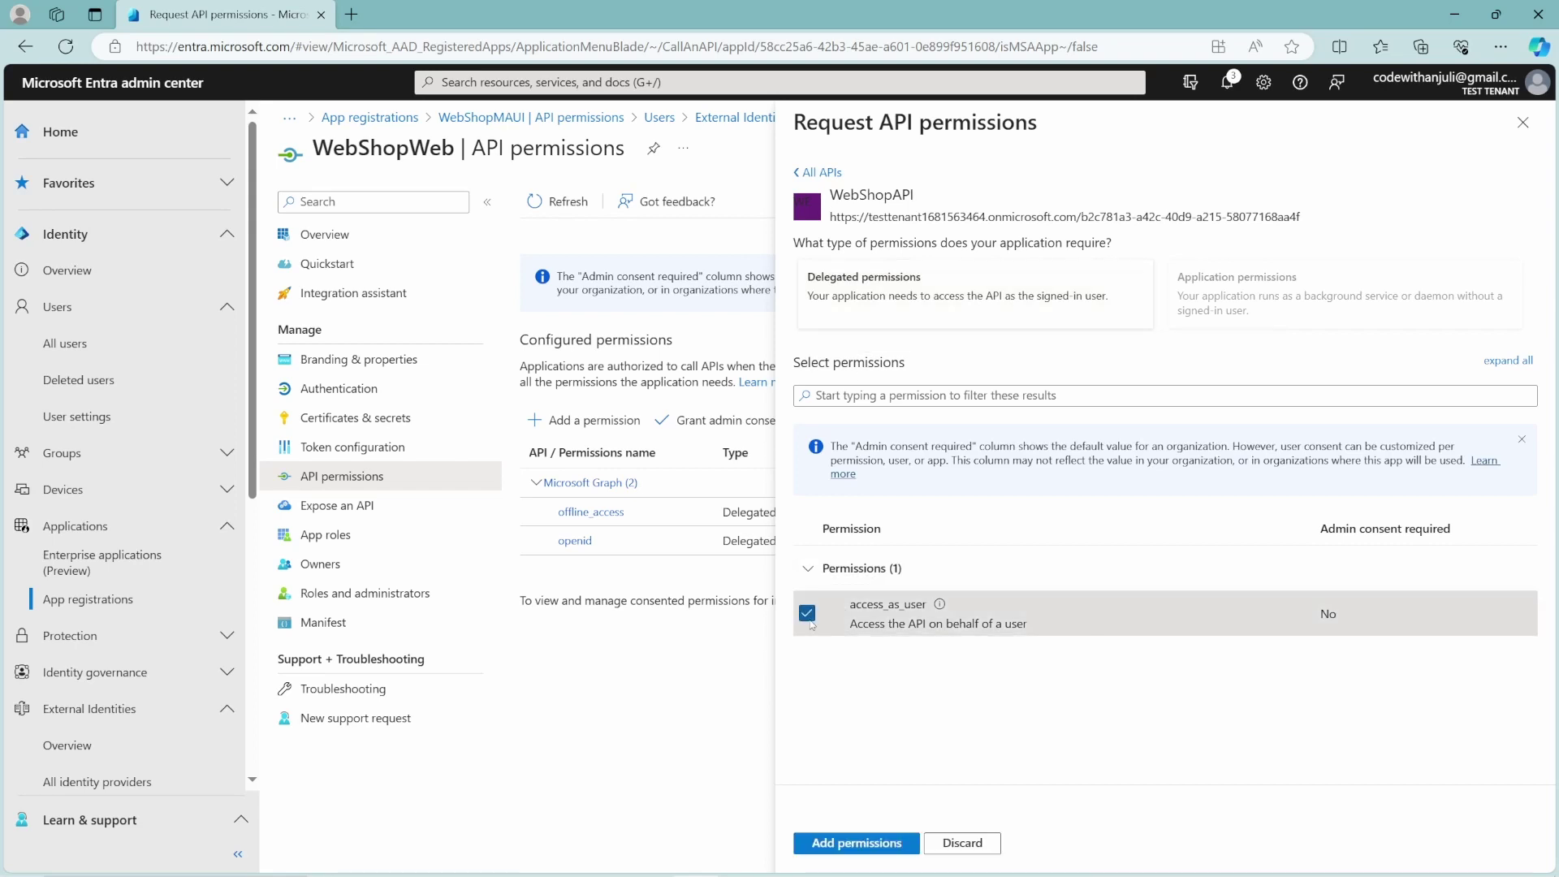
{"action": "left_click", "coordinate": [835, 845]}
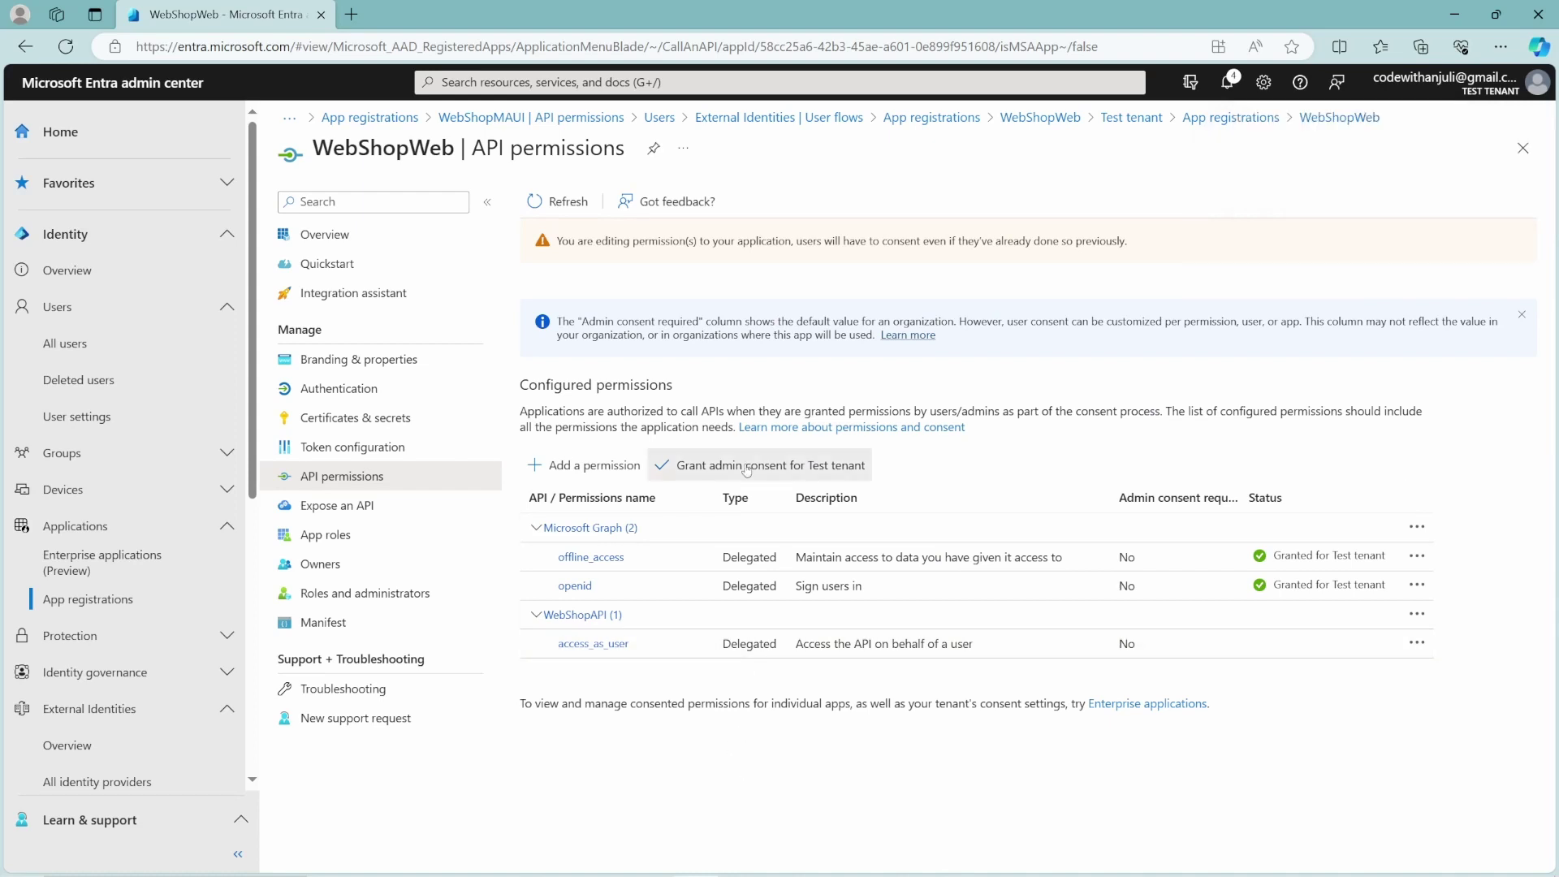
- Grant admin consent for Test tenant on WebShopWeb's API permissions
{"action": "left_click", "coordinate": [713, 465]}
{"action": "left_click", "coordinate": [557, 318]}
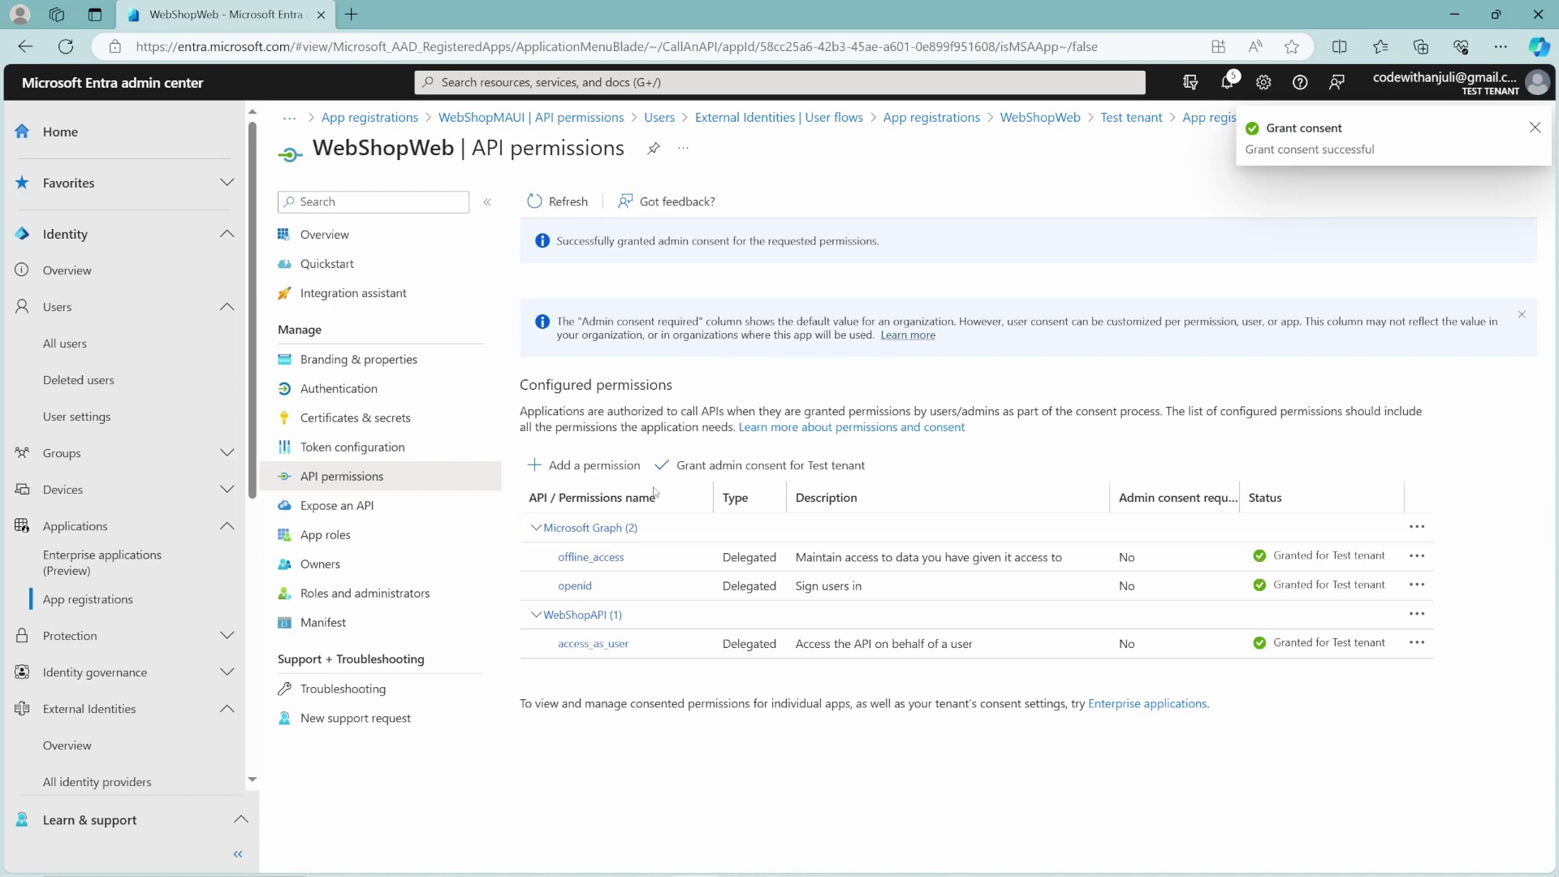
{"action": "scroll", "coordinate": [118, 515], "scroll_direction": "down", "scroll_amount": 4}
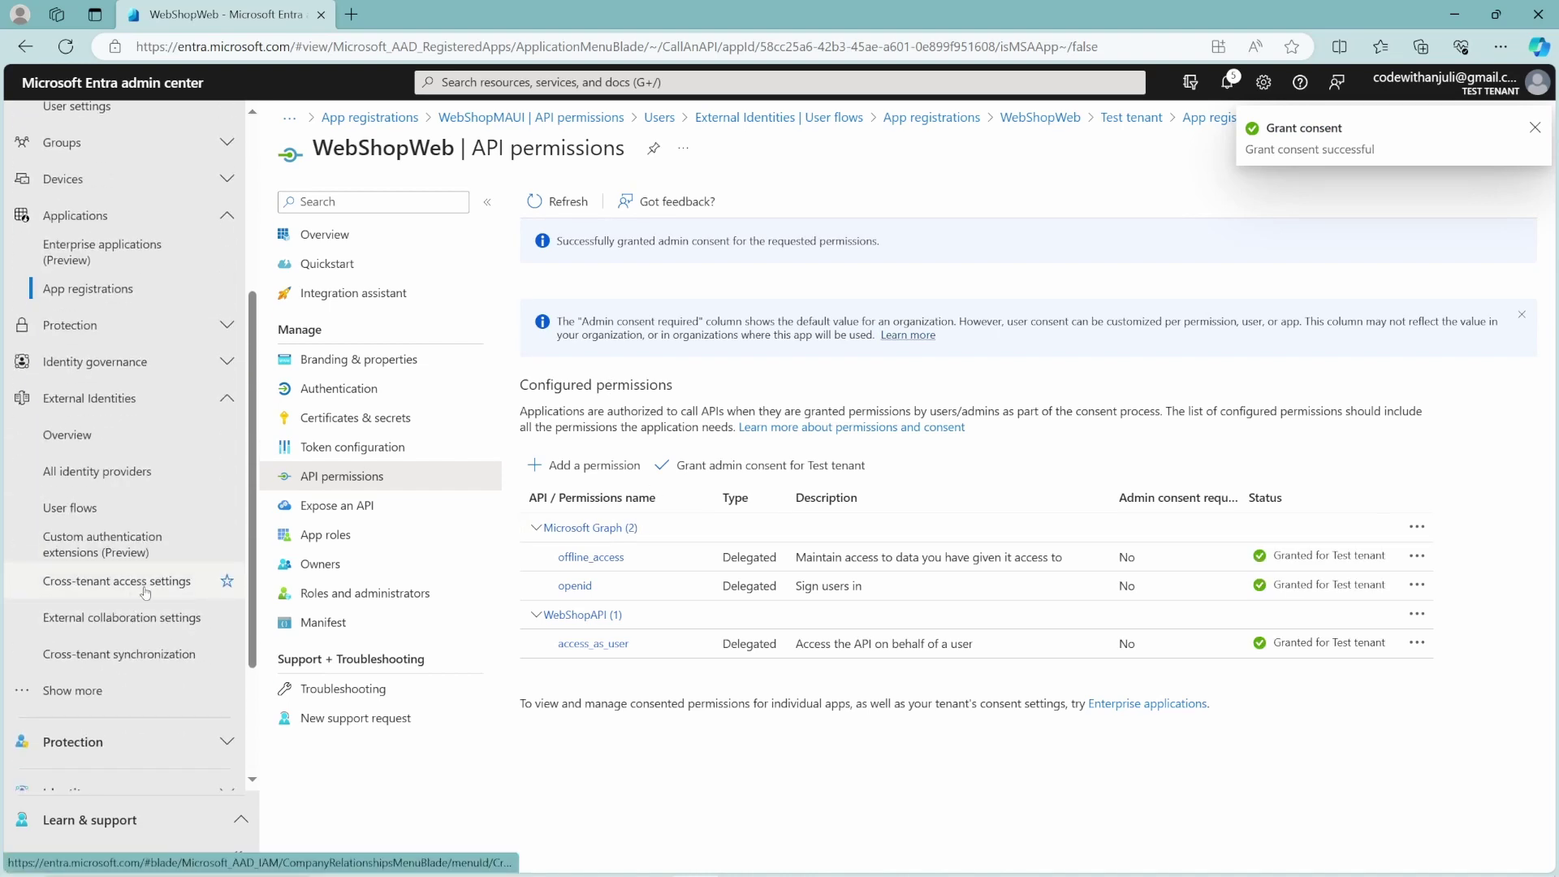
- Add WebShopWeb to the sign_up_sign_in user flow's linked applications
{"action": "left_click", "coordinate": [118, 516]}
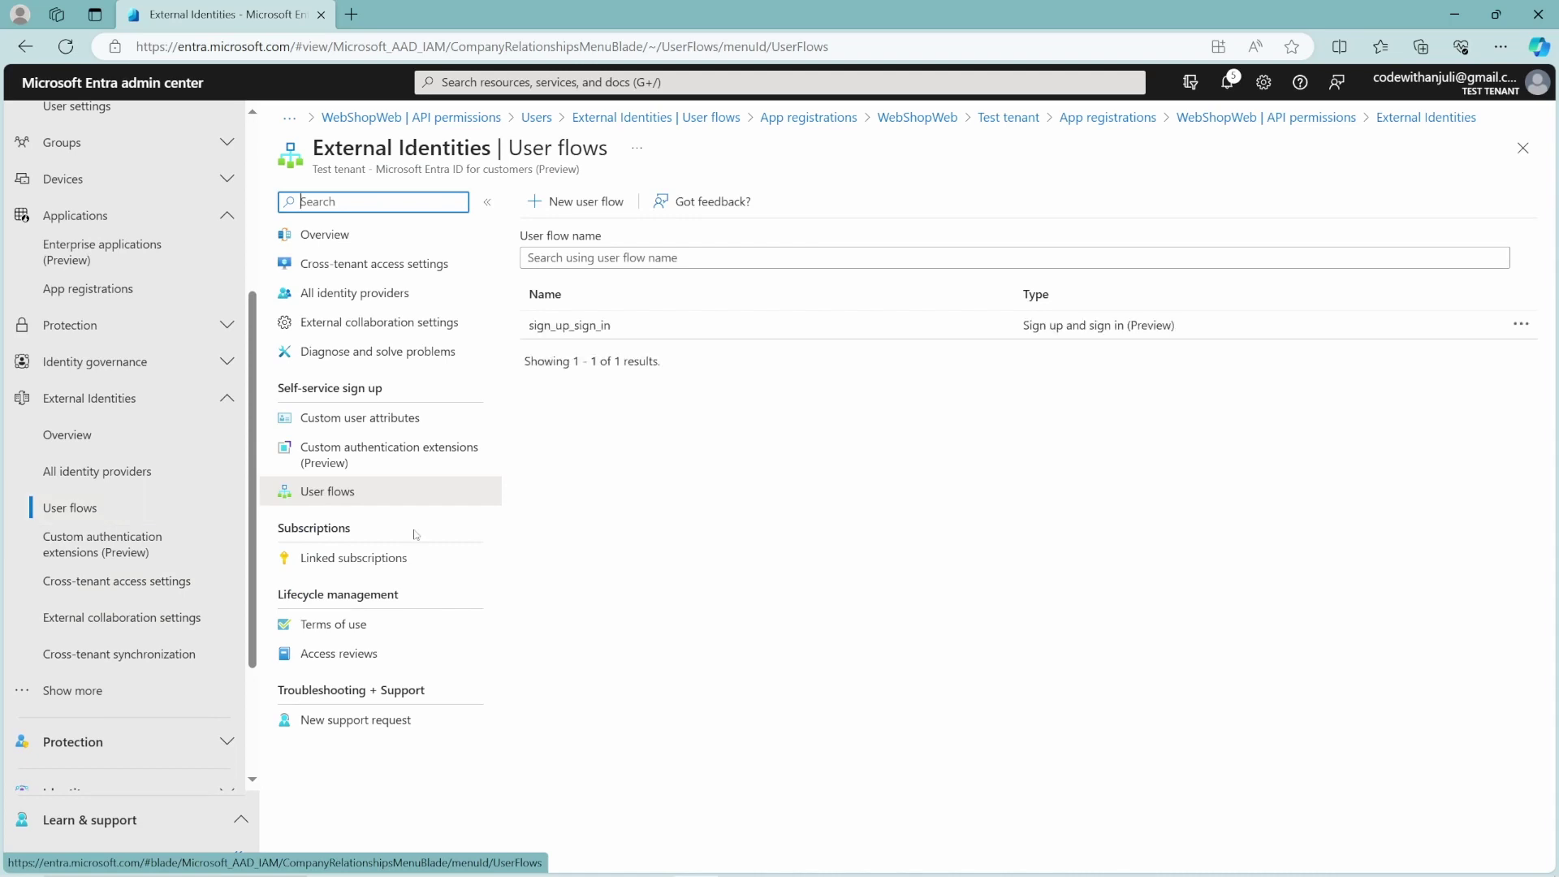
{"action": "left_click", "coordinate": [569, 325]}
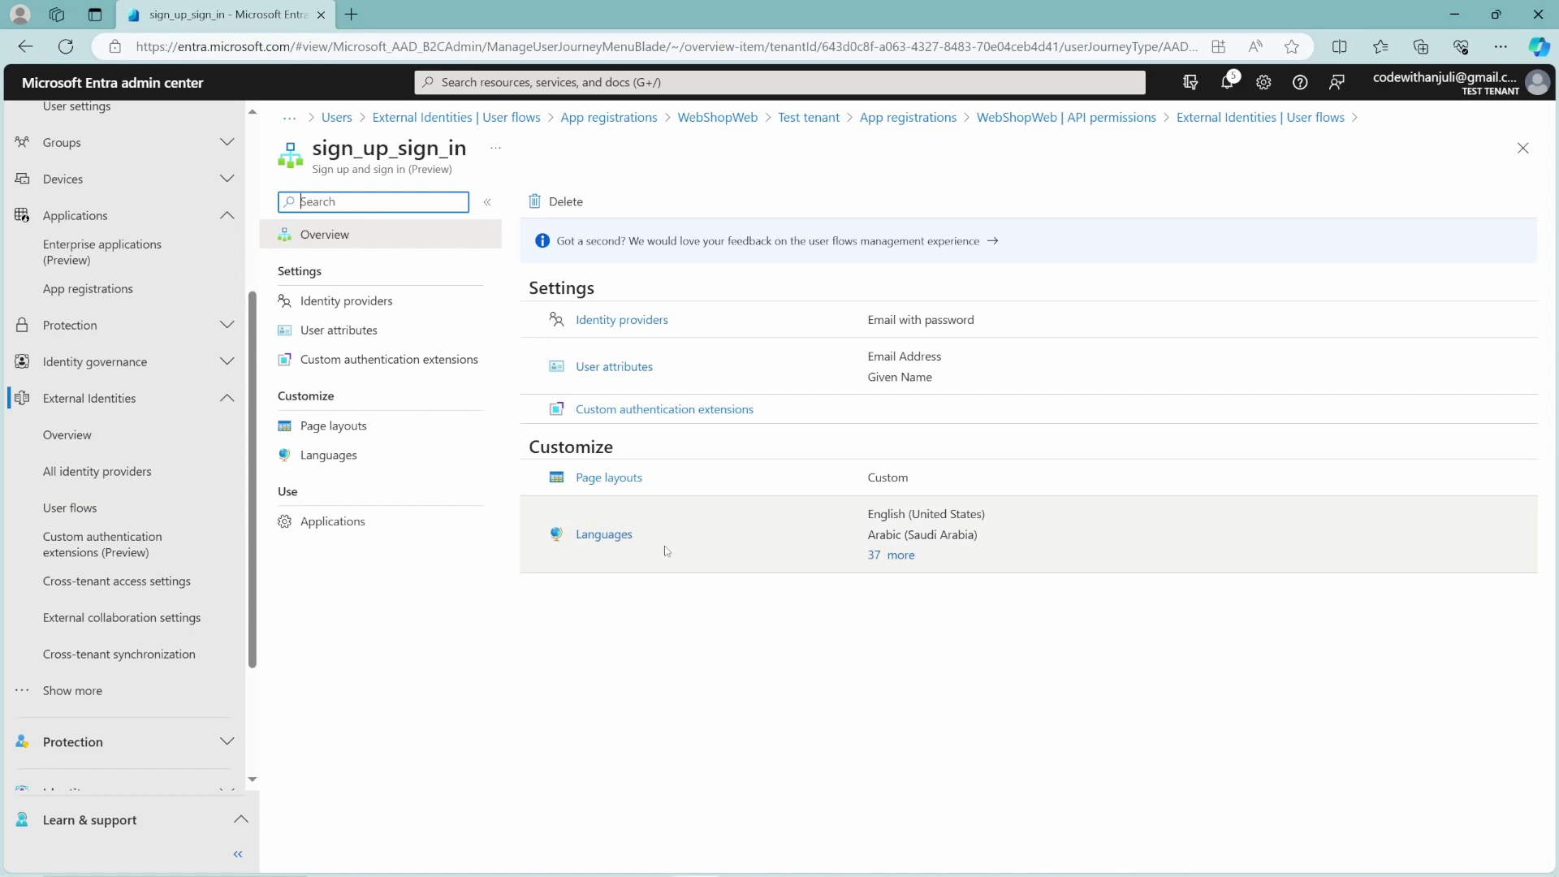
{"action": "left_click", "coordinate": [375, 535]}
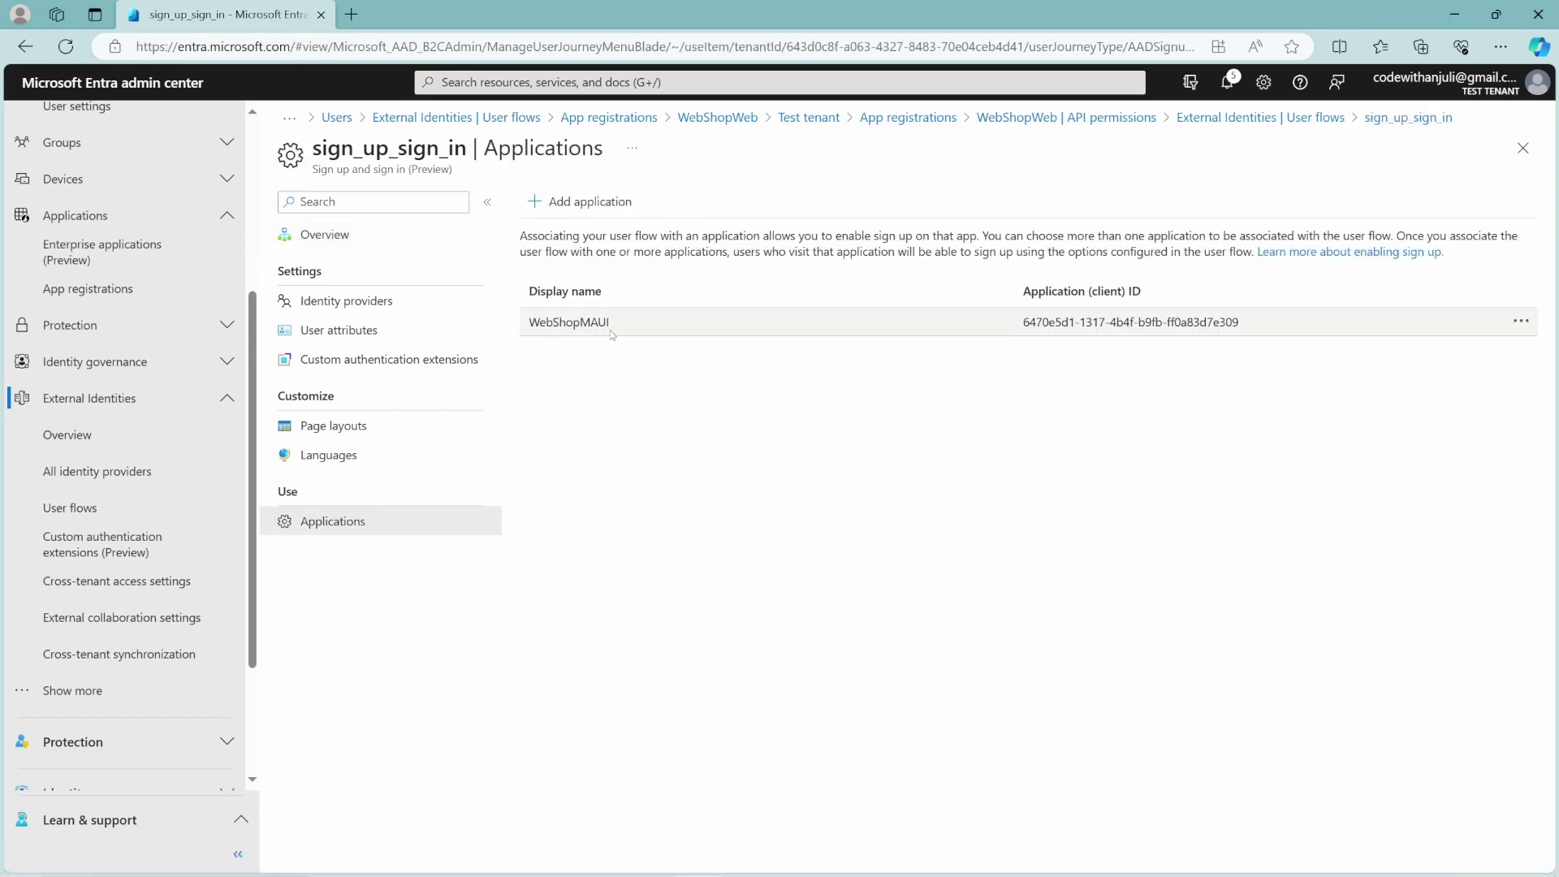
{"action": "left_click", "coordinate": [587, 203]}
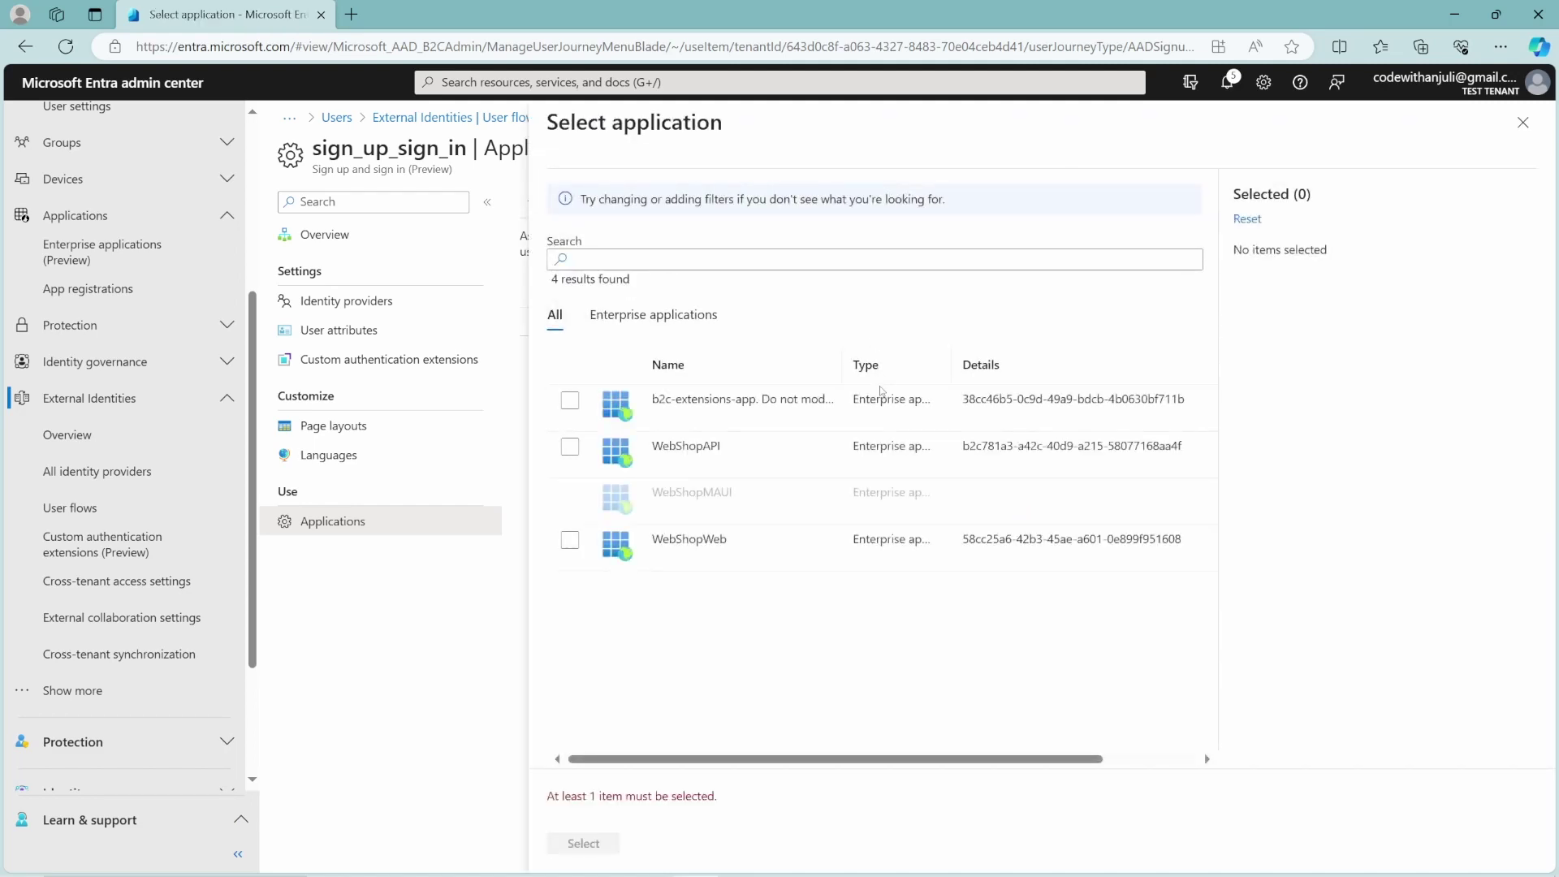
{"action": "left_click", "coordinate": [570, 541]}
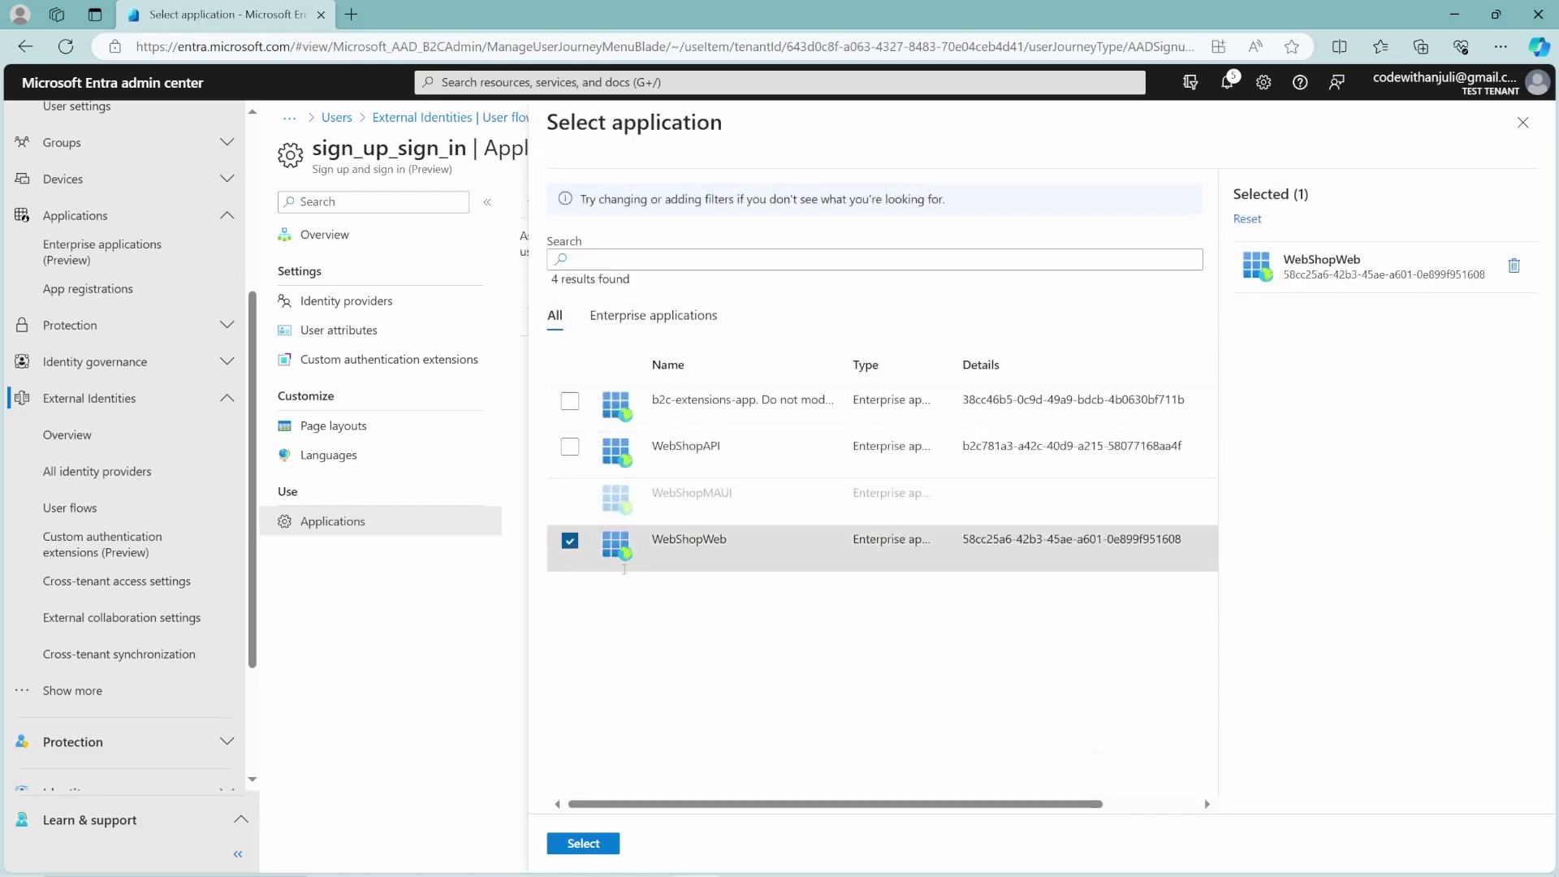
{"action": "left_click", "coordinate": [586, 844]}
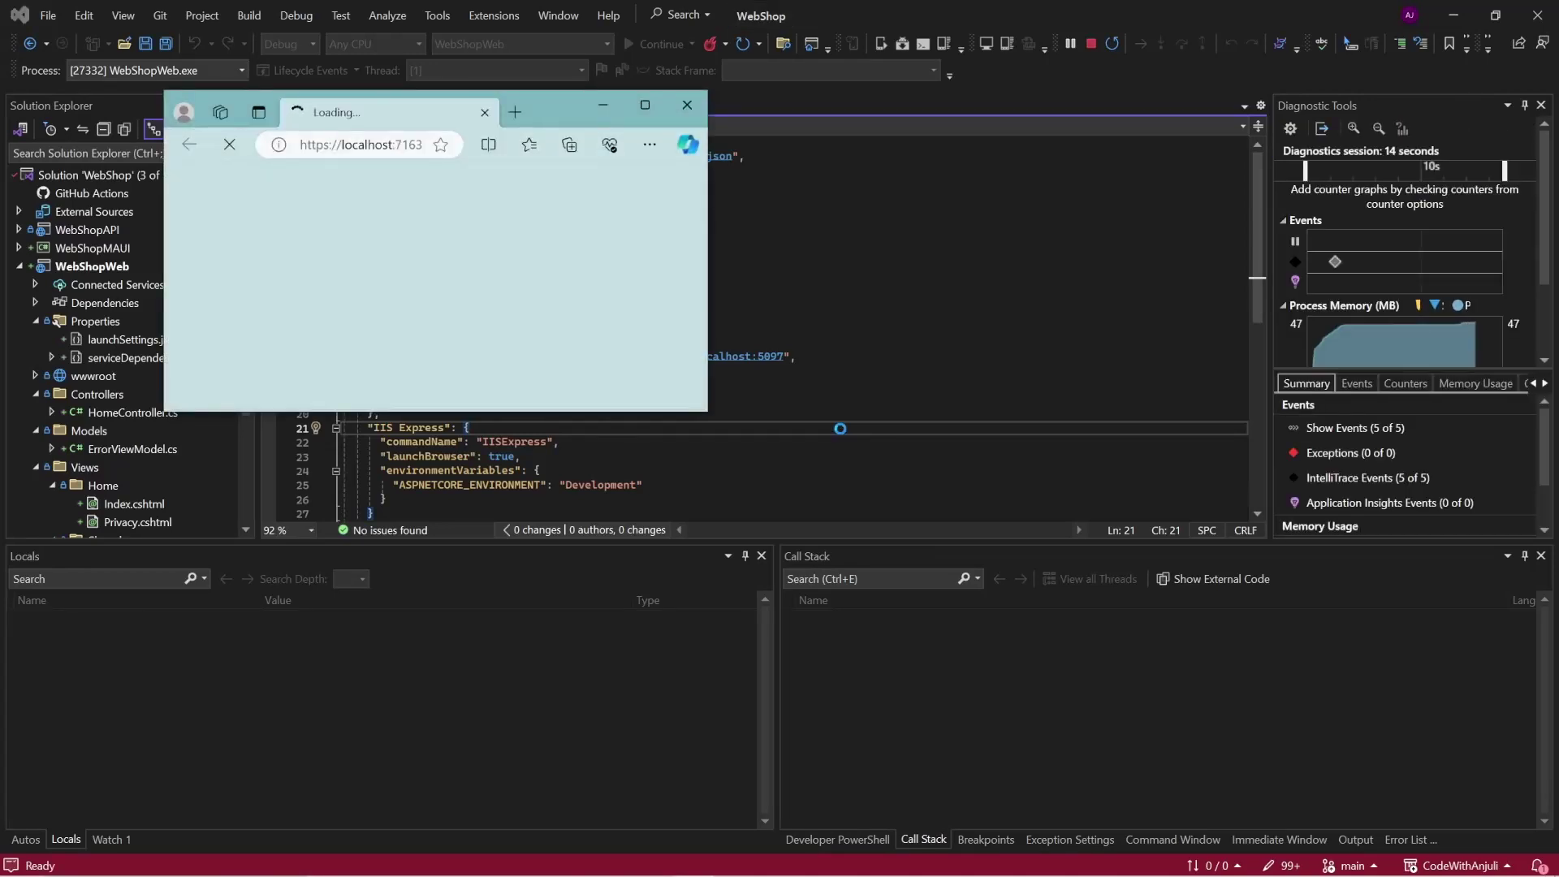
- Maximize Edge and sign in to WebShopWeb, dismissing the browser's save-password offer
{"action": "left_click", "coordinate": [645, 105]}
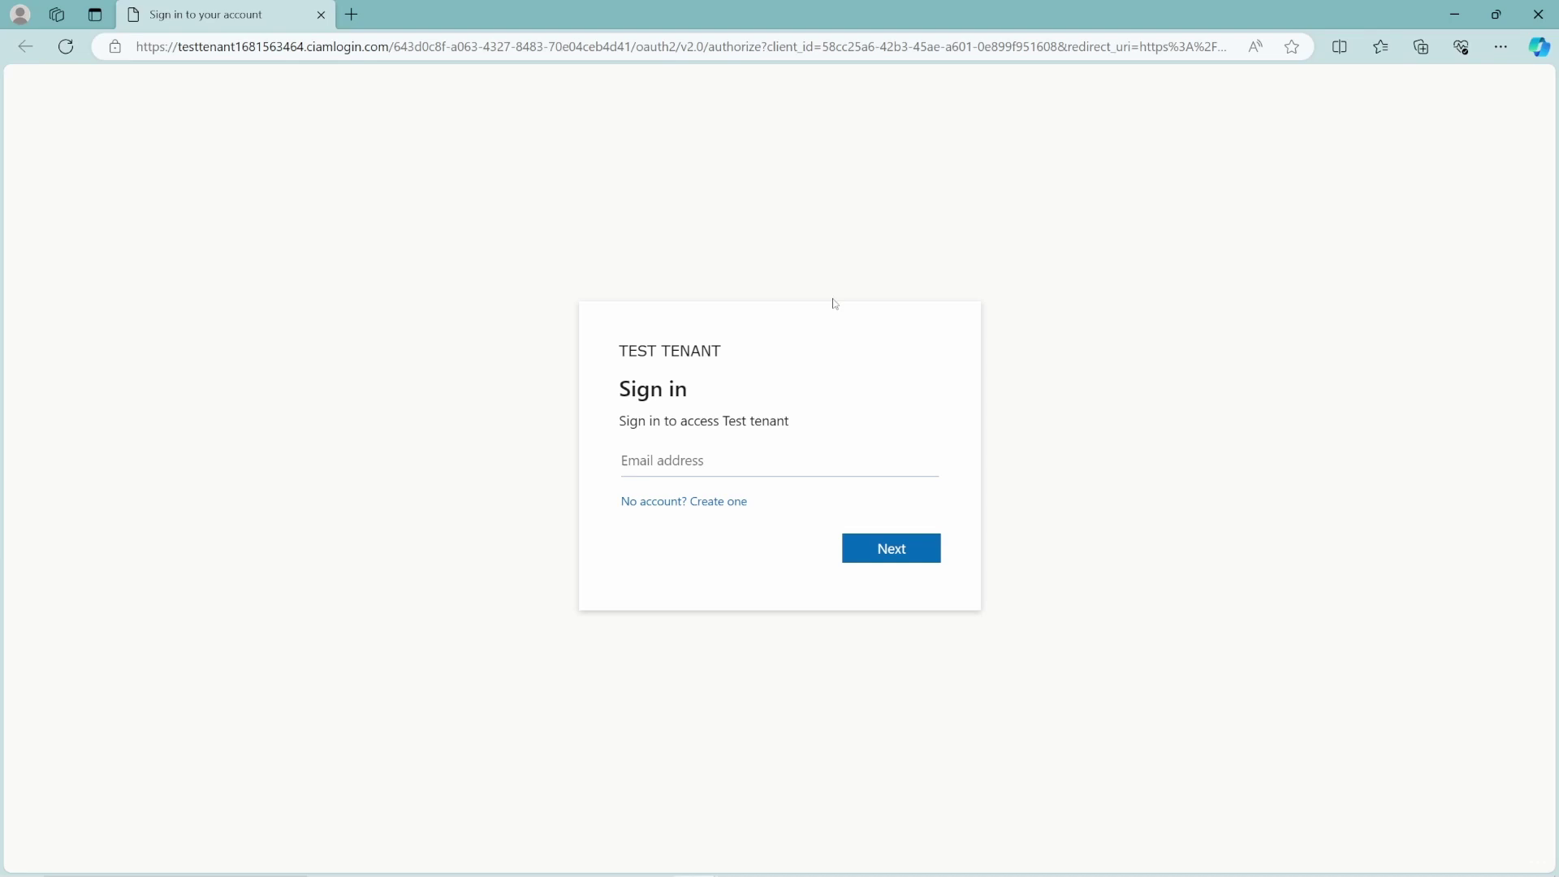
{"action": "left_click", "coordinate": [690, 502]}
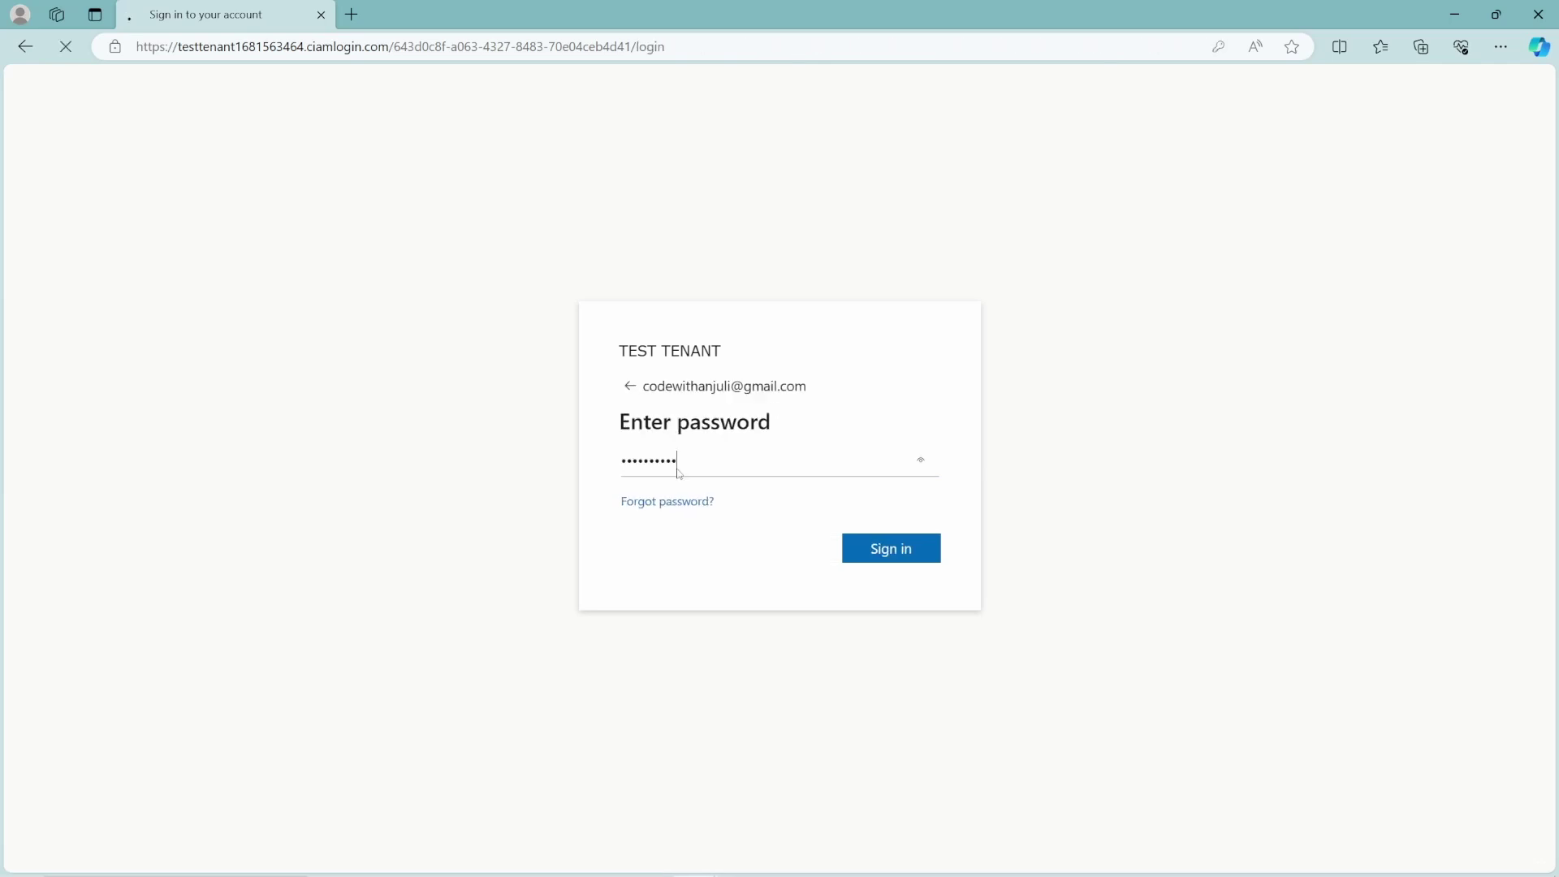
{"action": "key", "text": "Return"}
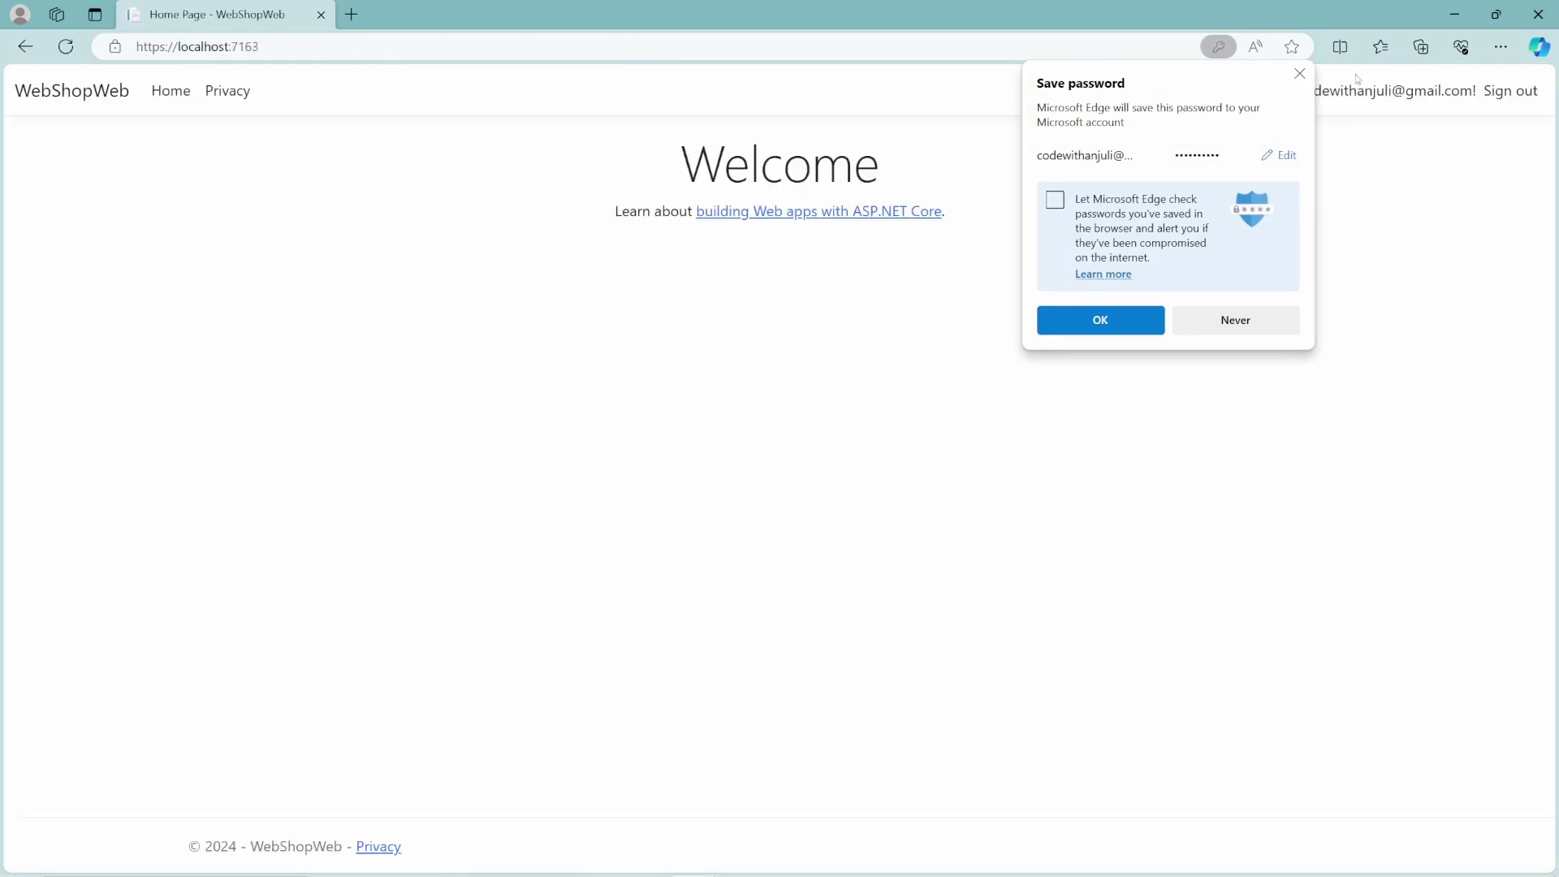
{"action": "left_click", "coordinate": [1300, 74]}
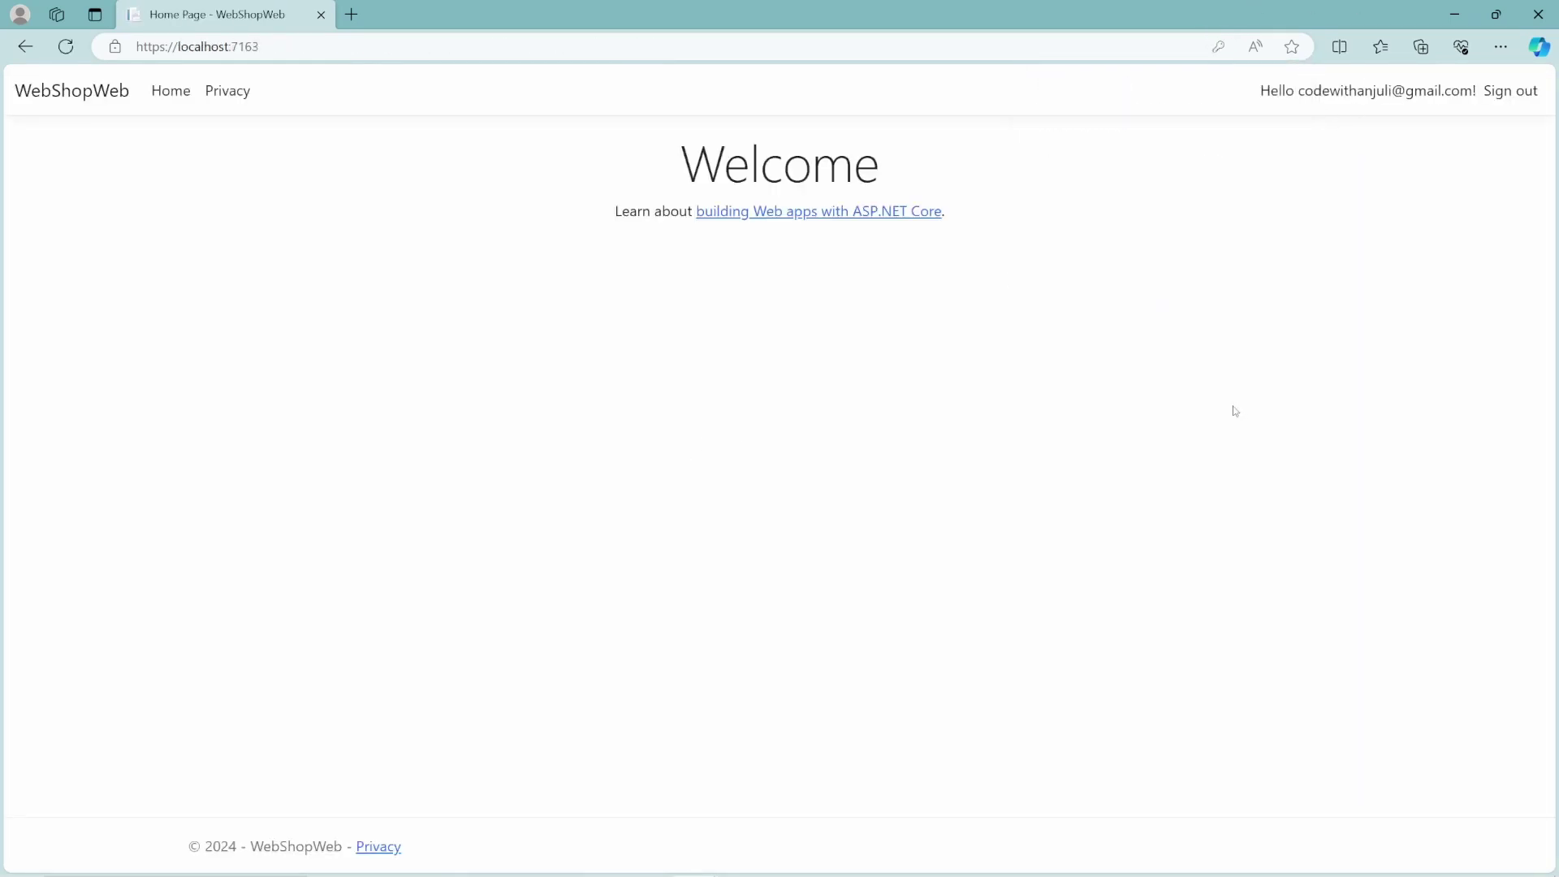